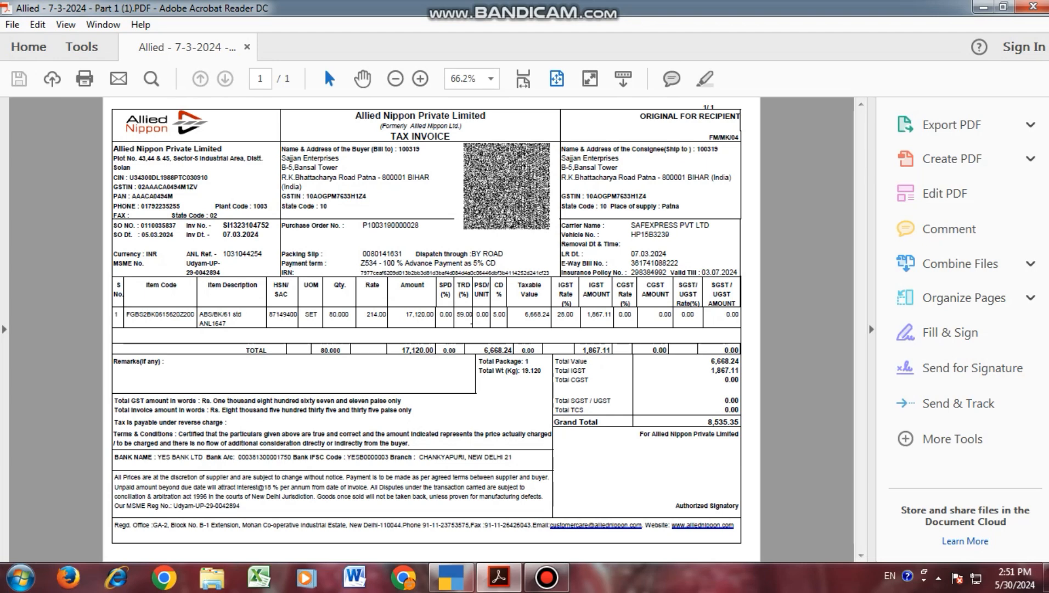
Step: Switch to TallyPrime and review the company's accounting, inventory and taxation features
{"action": "key", "text": "alt+Tab"}
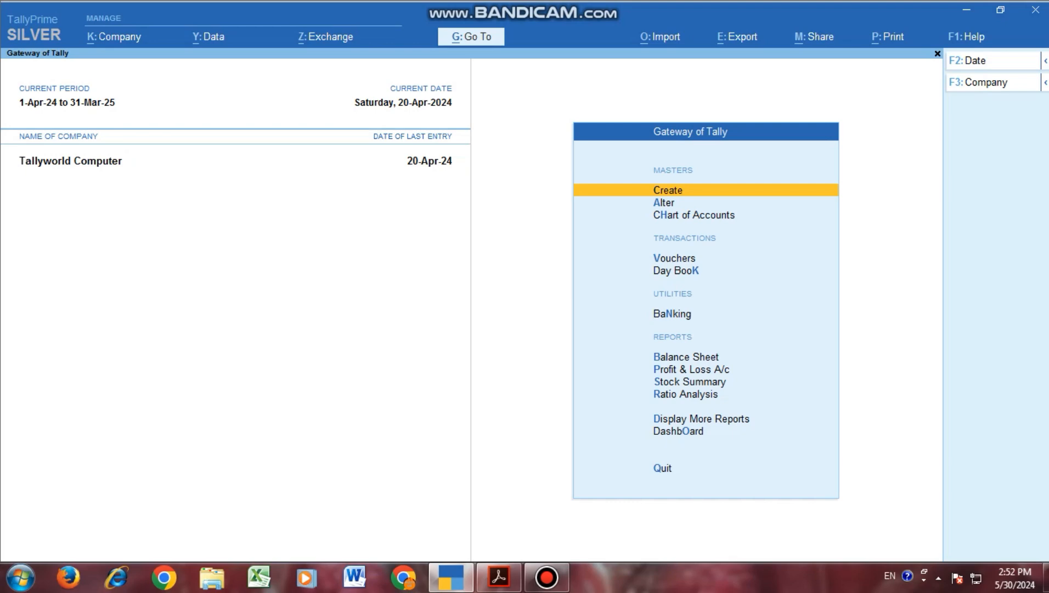
{"action": "key", "text": "F11"}
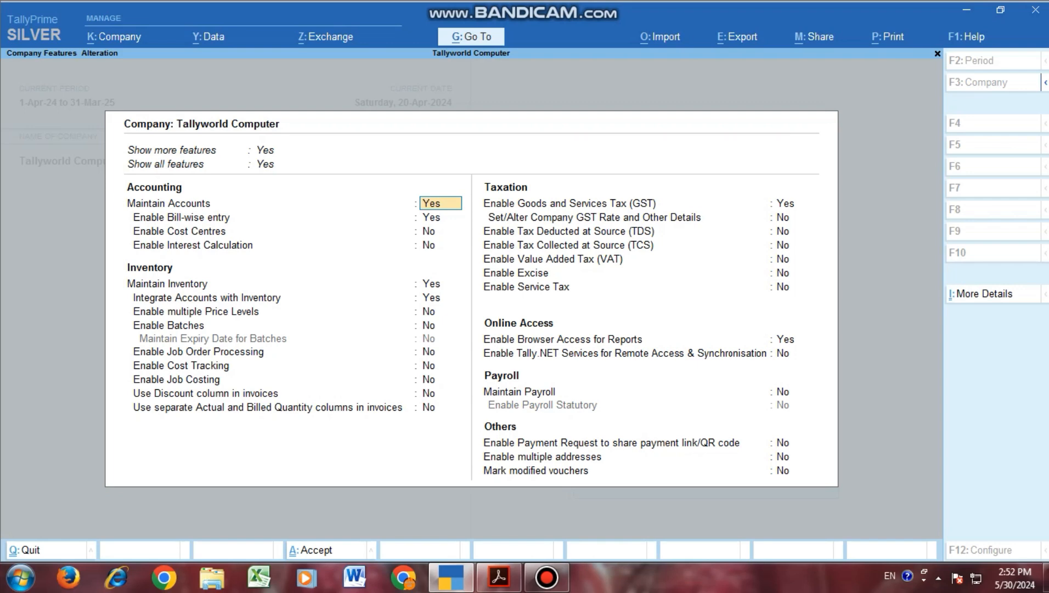
{"action": "left_click", "coordinate": [441, 284]}
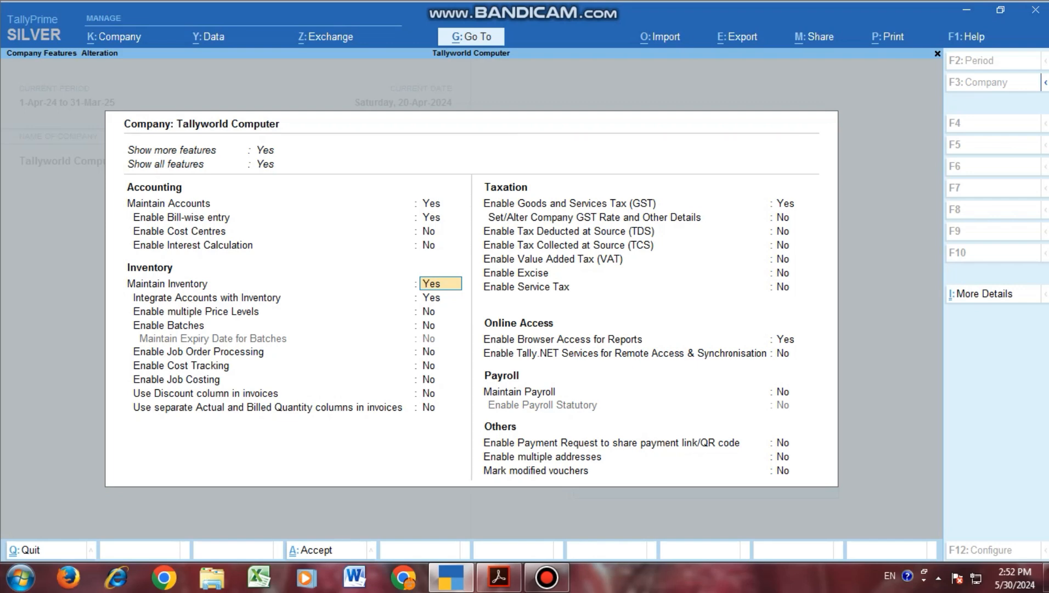
{"action": "key", "text": "Return"}
{"action": "key", "text": "Return"}
{"action": "key", "text": "Return"}
{"action": "key", "text": "Return"}
{"action": "key", "text": "Return"}
{"action": "key", "text": "Return"}
{"action": "key", "text": "Return"}
{"action": "key", "text": "Return"}
{"action": "key", "text": "Return"}
{"action": "key", "text": "Return"}
{"action": "key", "text": "Return"}
{"action": "key", "text": "Return"}
{"action": "key", "text": "Return"}
{"action": "key", "text": "Return"}
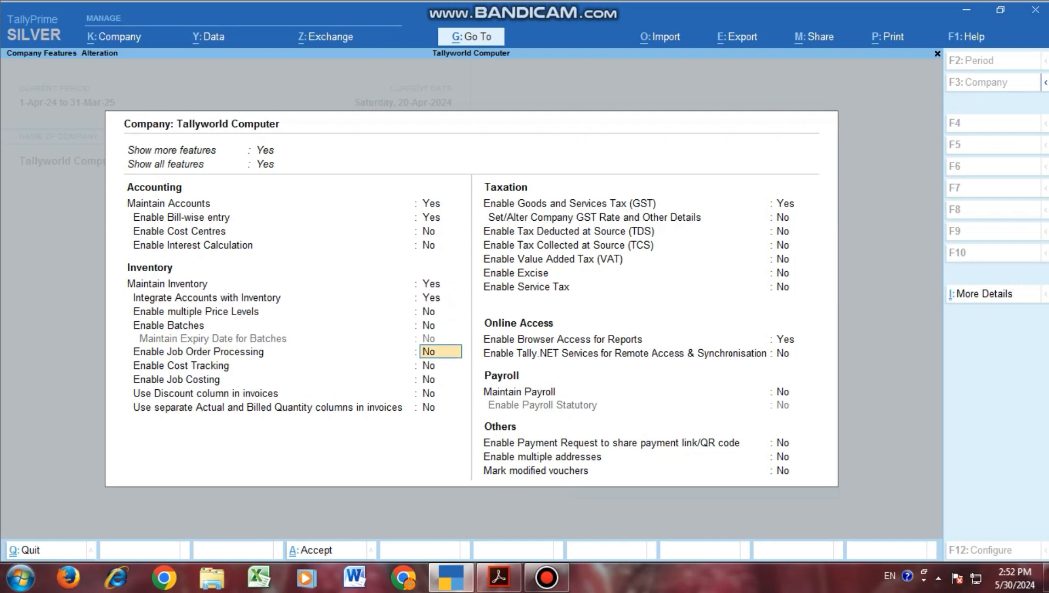
{"action": "key", "text": "Return"}
{"action": "key", "text": "Return"}
{"action": "key", "text": "Return"}
{"action": "key", "text": "Return"}
{"action": "key", "text": "Return"}
{"action": "key", "text": "Return"}
{"action": "key", "text": "Return"}
{"action": "key", "text": "Return"}
{"action": "key", "text": "Return"}
{"action": "key", "text": "Return"}
{"action": "key", "text": "Return"}
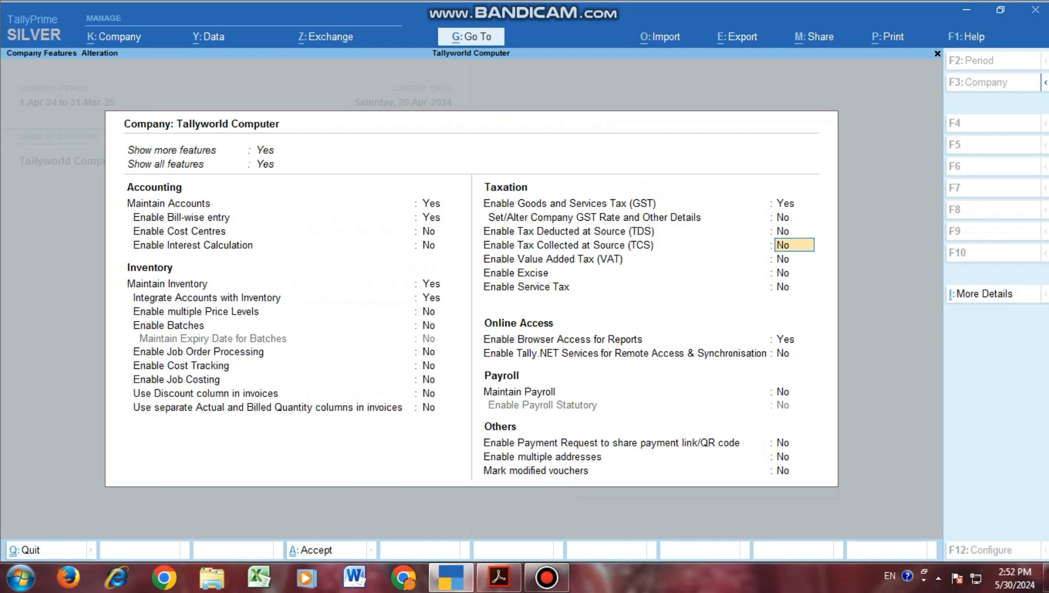
{"action": "key", "text": "Return"}
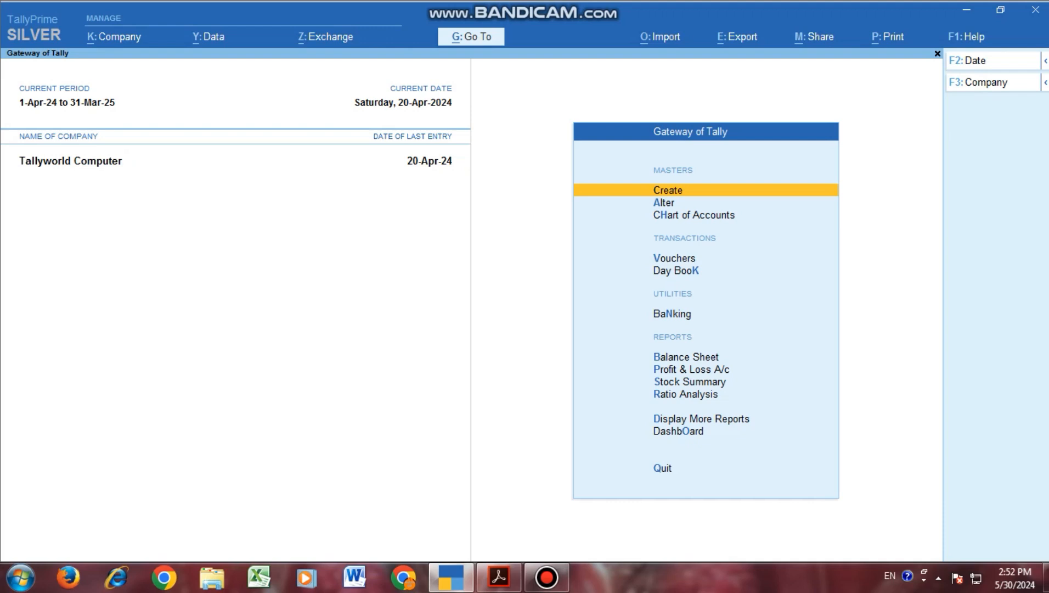
Step: Open accounting voucher creation from the Gateway of Tally
{"action": "key", "text": "Down"}
{"action": "key", "text": "Down"}
{"action": "key", "text": "Down"}
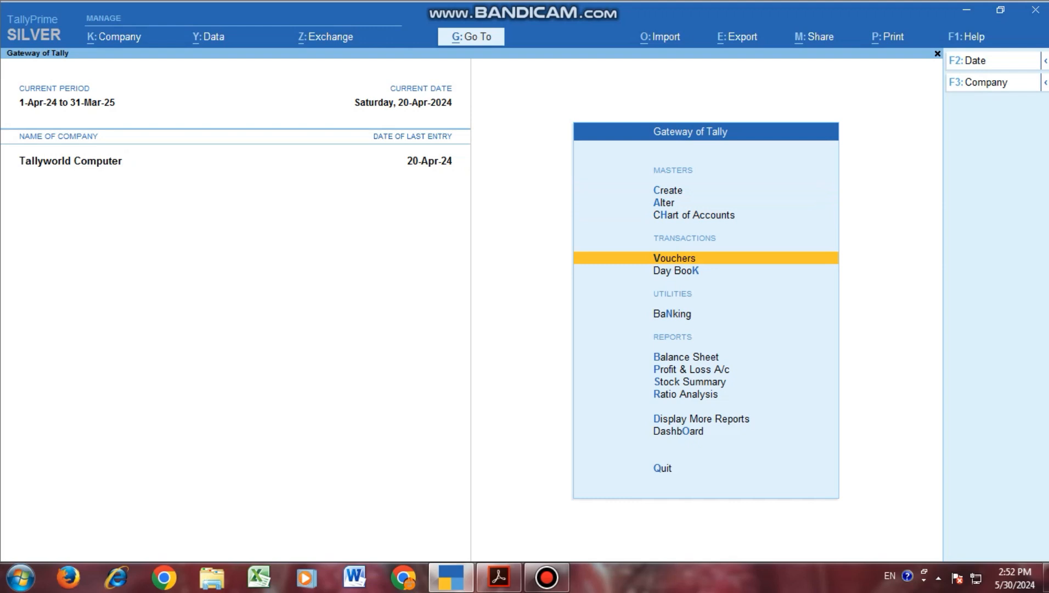
{"action": "key", "text": "Return"}
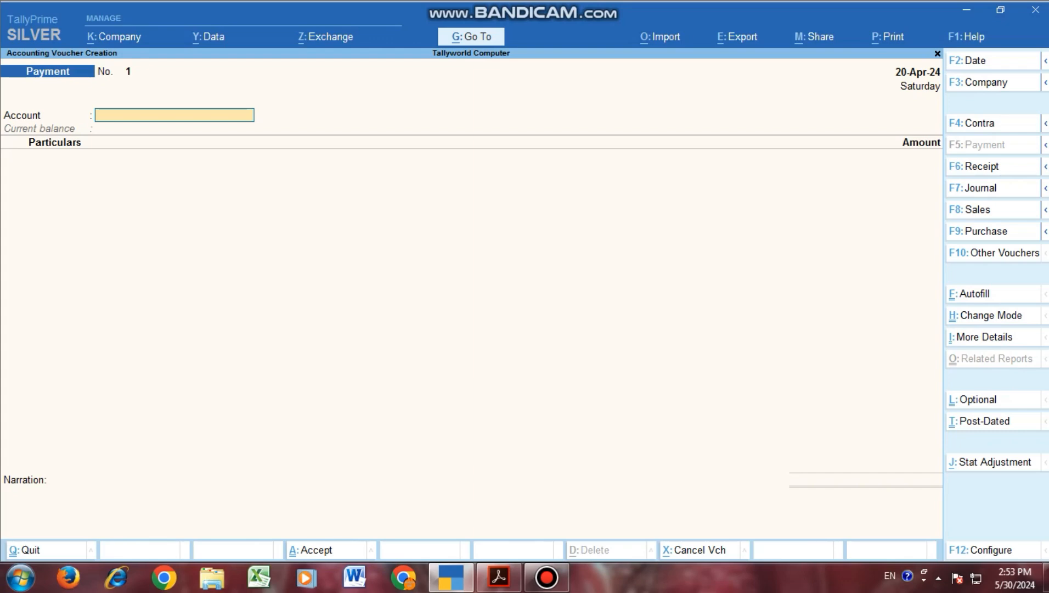
Step: Examine the full list of voucher types, including the inactive ones, and return to the voucher entry screen
{"action": "key", "text": "F10"}
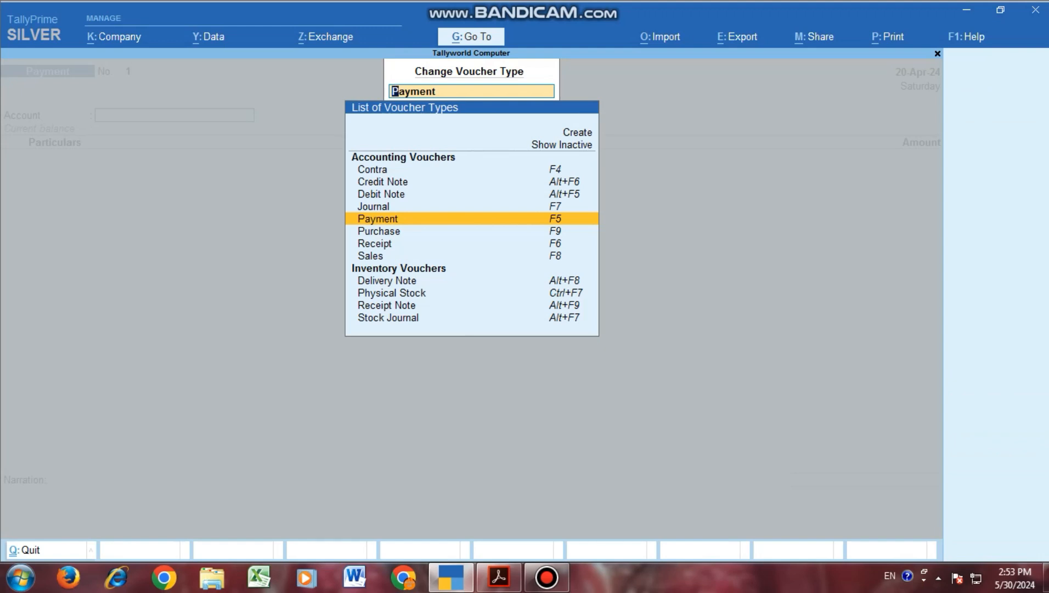
{"action": "key", "text": "Up"}
{"action": "key", "text": "Up"}
{"action": "key", "text": "Up"}
{"action": "key", "text": "Up"}
{"action": "key", "text": "Up"}
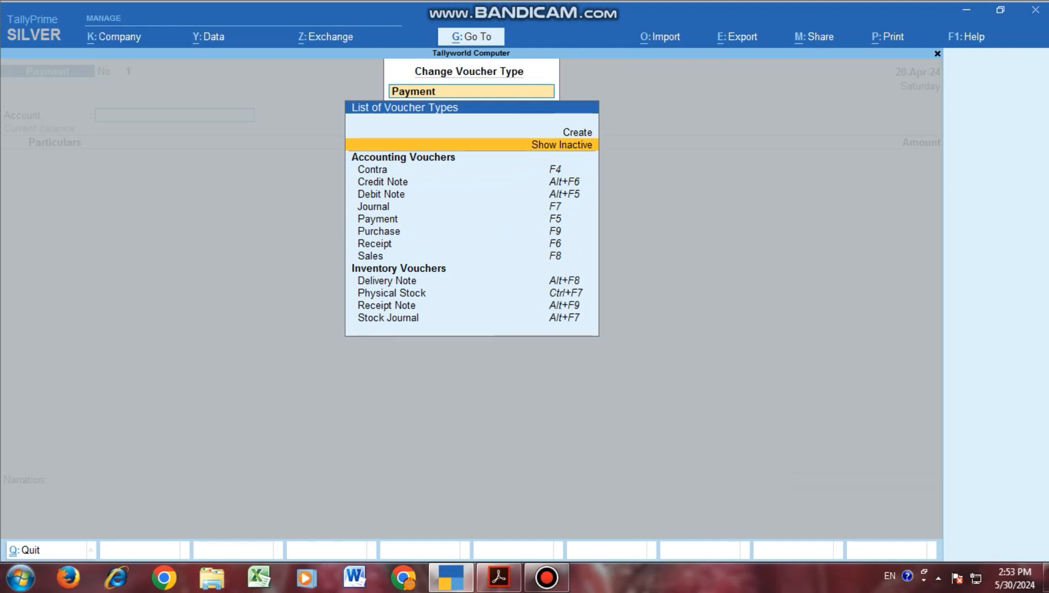
{"action": "key", "text": "Return"}
{"action": "key", "text": "Down"}
{"action": "key", "text": "Down"}
{"action": "key", "text": "Down"}
{"action": "key", "text": "Down"}
{"action": "key", "text": "Down"}
{"action": "key", "text": "Down"}
{"action": "key", "text": "Down"}
{"action": "key", "text": "Down"}
{"action": "key", "text": "Down"}
{"action": "key", "text": "Down"}
{"action": "key", "text": "Down"}
{"action": "key", "text": "Down"}
{"action": "key", "text": "Down"}
{"action": "key", "text": "Down"}
{"action": "key", "text": "Down"}
{"action": "key", "text": "Down"}
{"action": "key", "text": "Down"}
{"action": "key", "text": "Down"}
{"action": "key", "text": "Down"}
{"action": "key", "text": "Down"}
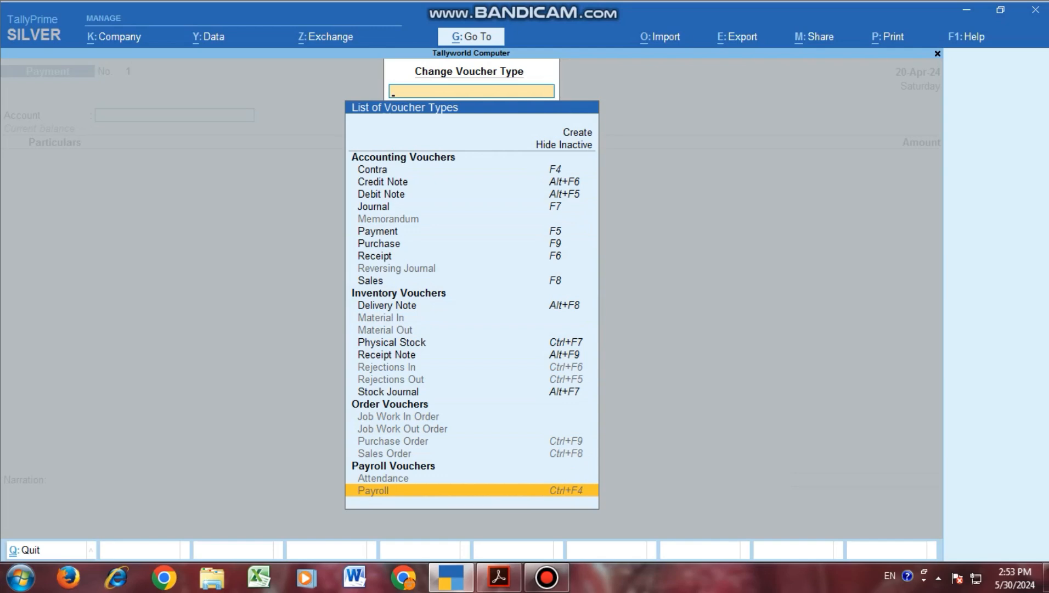
{"action": "key", "text": "Escape"}
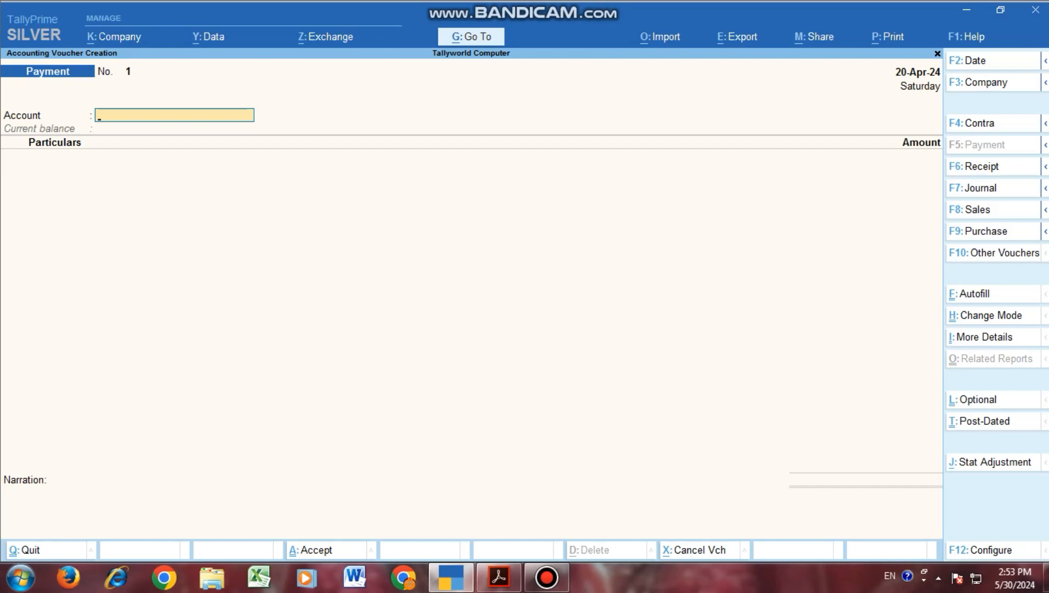
Step: Start a purchase voucher, and view the Allied Nippon tax invoice in Adobe Acrobat Reader at 100% zoom
{"action": "key", "text": "F9"}
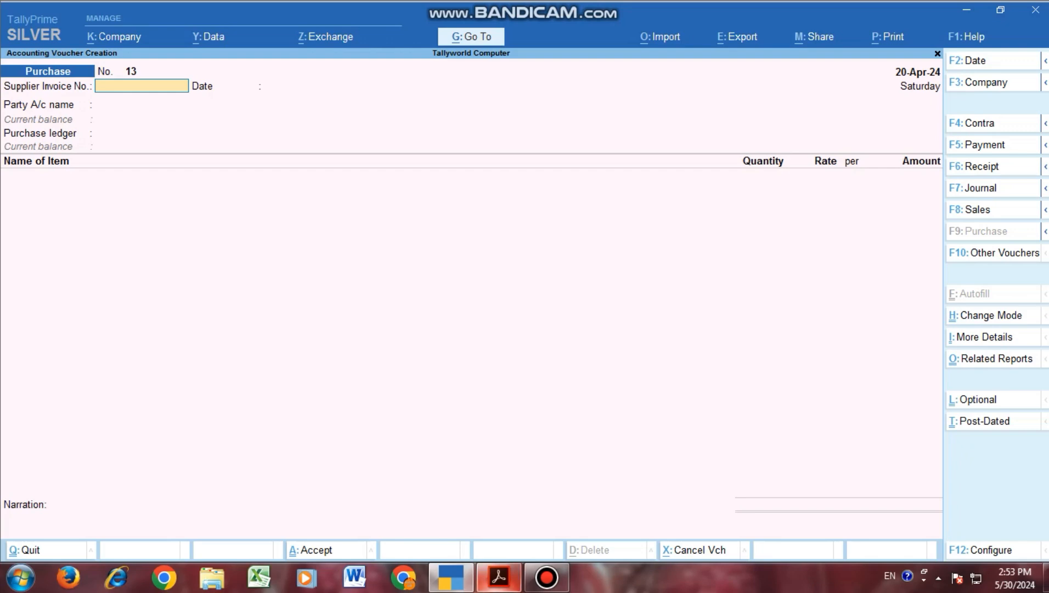
{"action": "left_click", "coordinate": [498, 576]}
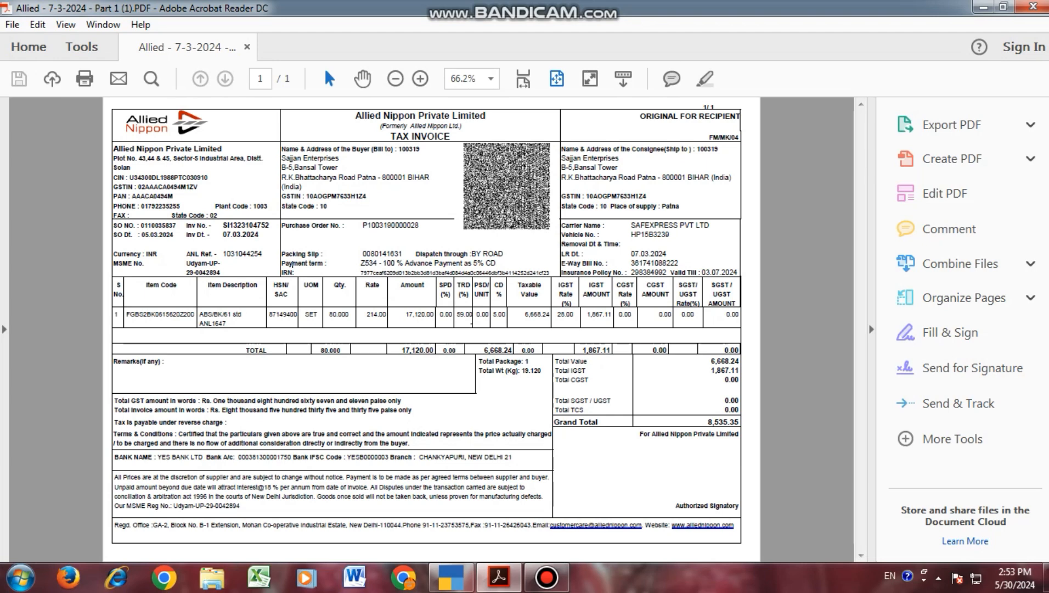
{"action": "left_click_drag", "start_coordinate": [355, 115], "coordinate": [486, 116]}
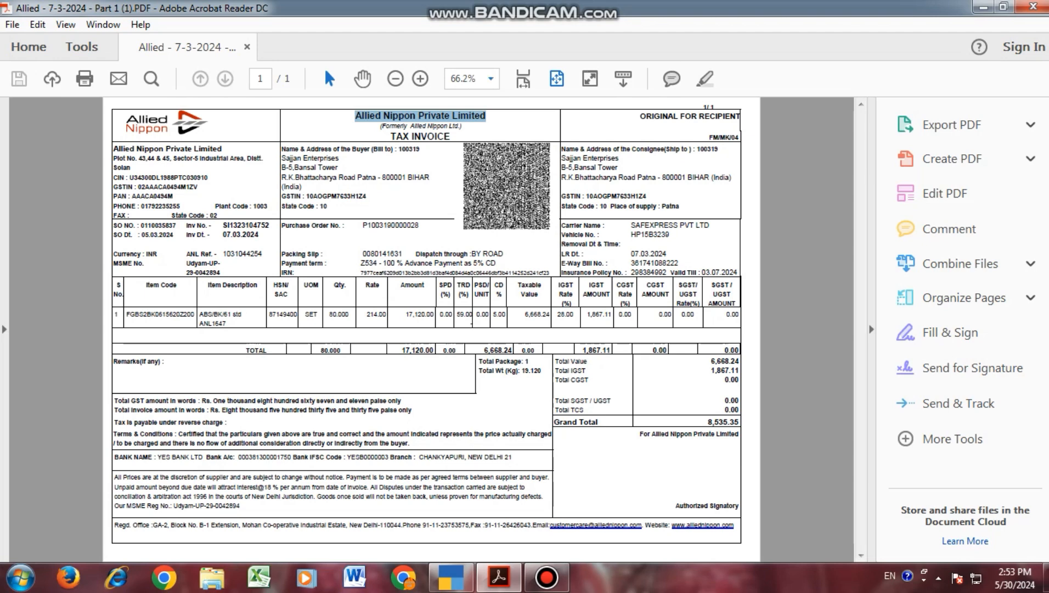
{"action": "left_click", "coordinate": [490, 78]}
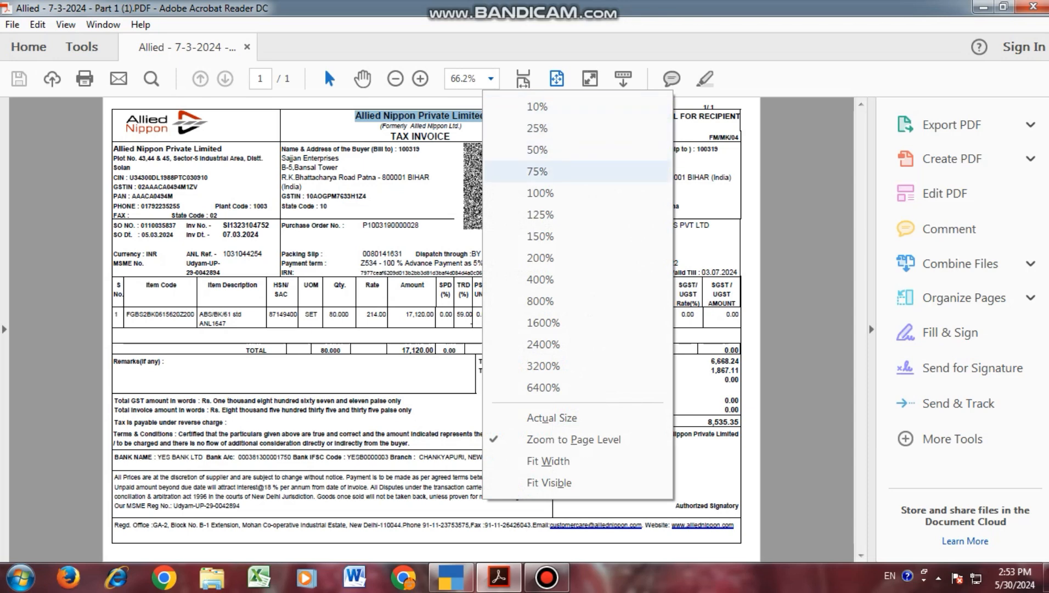
{"action": "key", "text": "Return"}
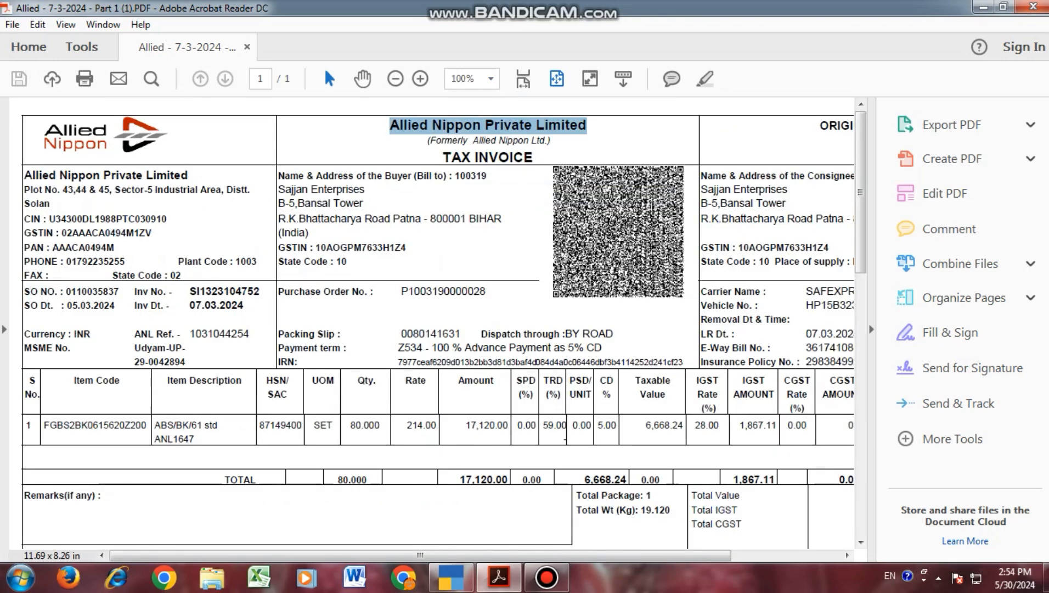
Step: Copy the invoice number from the Allied Nippon PDF into the purchase voucher's supplier invoice number in TallyPrime
{"action": "left_click_drag", "start_coordinate": [135, 292], "coordinate": [259, 291]}
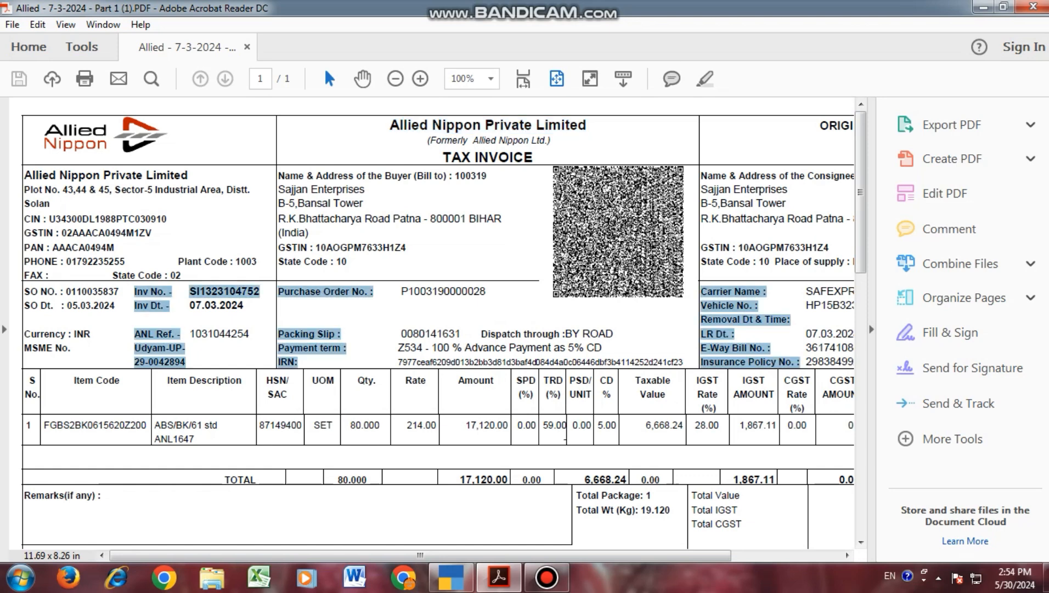
{"action": "left_click", "coordinate": [232, 306]}
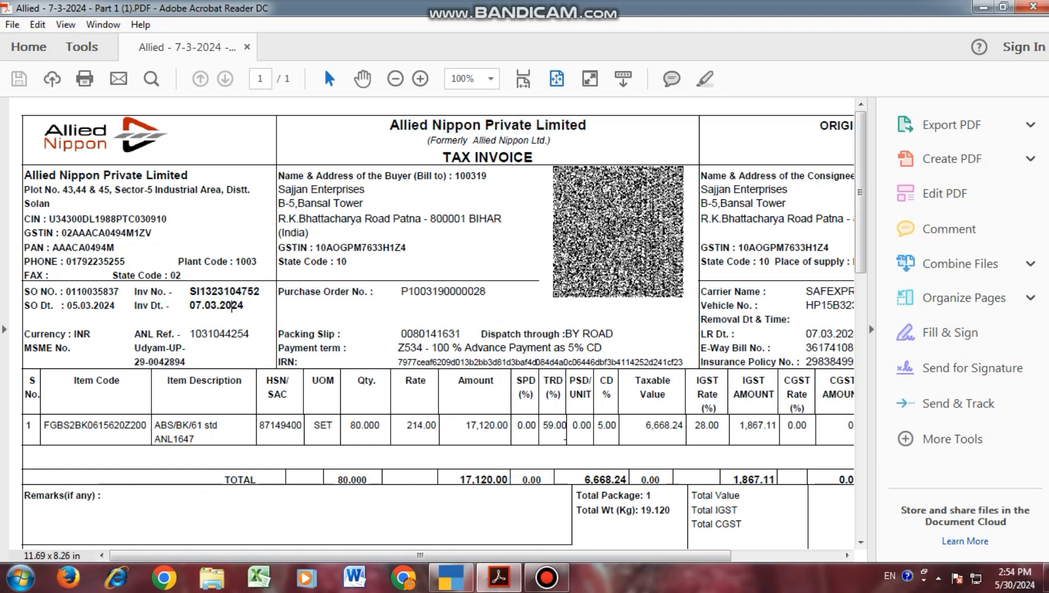
{"action": "left_click_drag", "start_coordinate": [189, 291], "coordinate": [261, 291]}
{"action": "key", "text": "ctrl+c"}
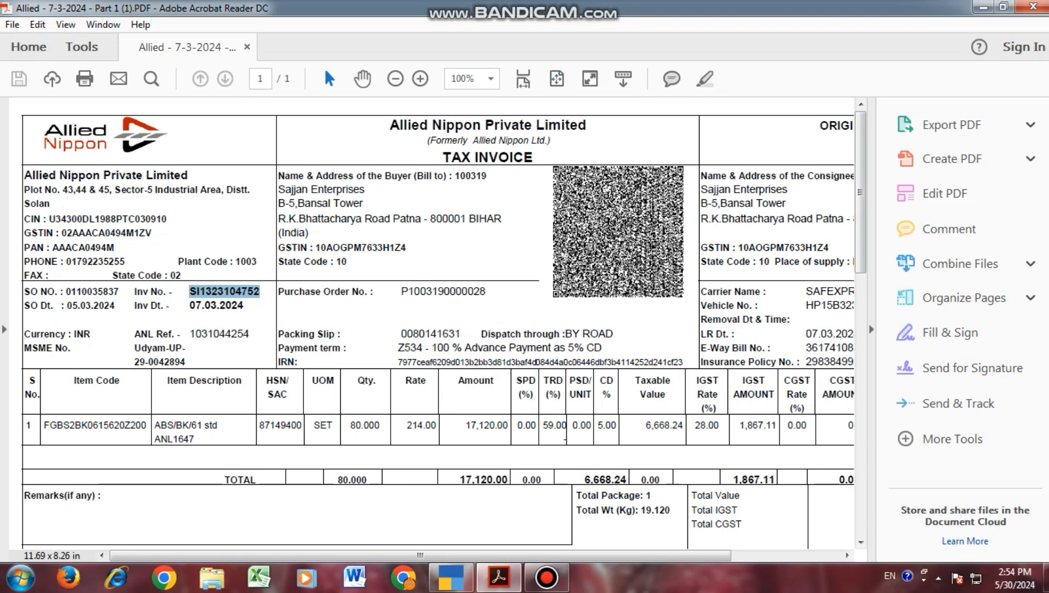
{"action": "key", "text": "alt+Tab"}
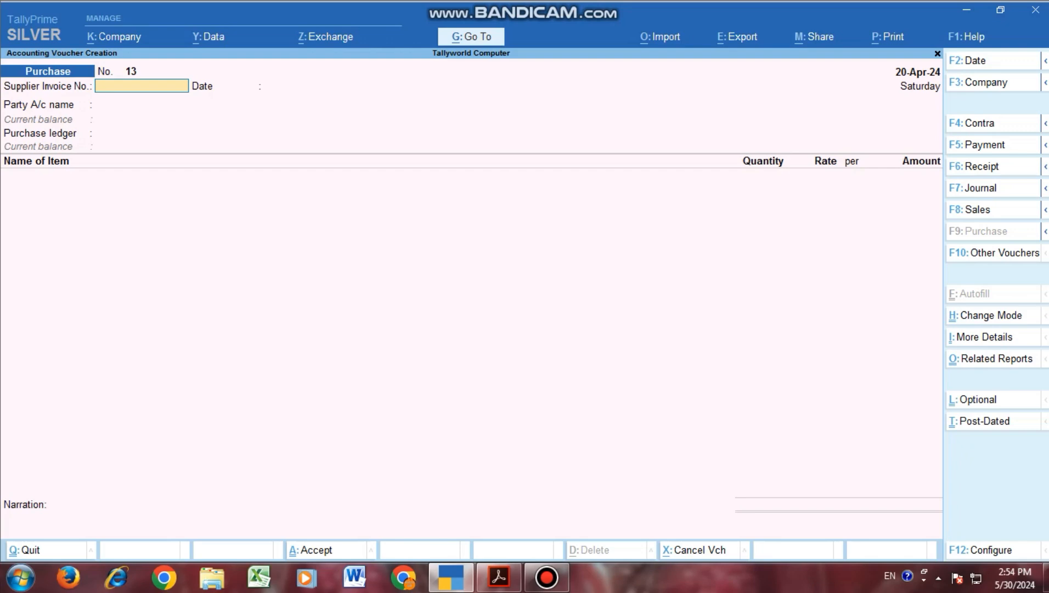
{"action": "key", "text": "ctrl"}
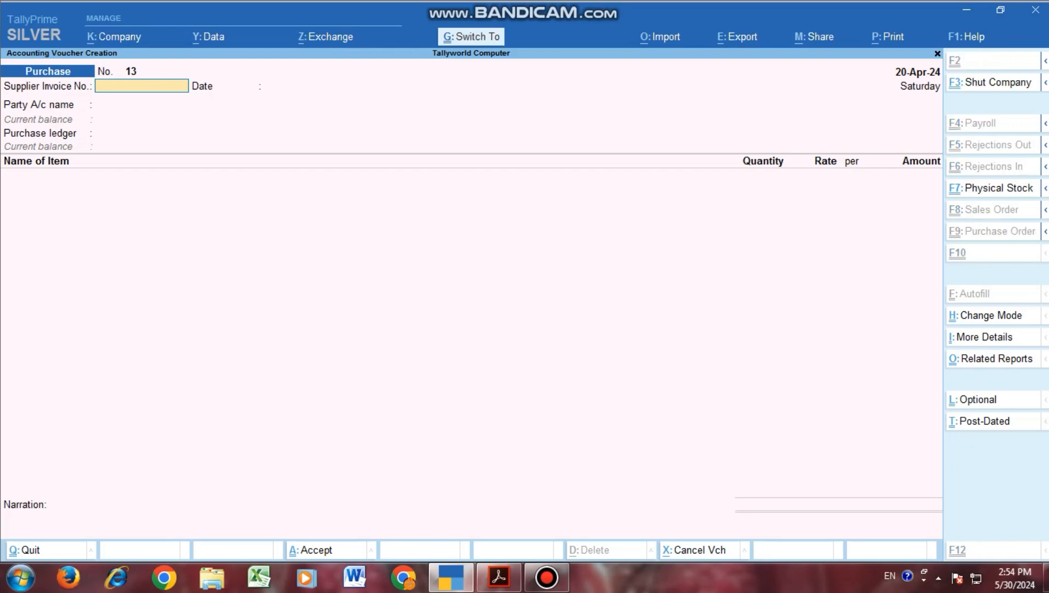
{"action": "key", "text": "ctrl+v"}
{"action": "key", "text": "Return"}
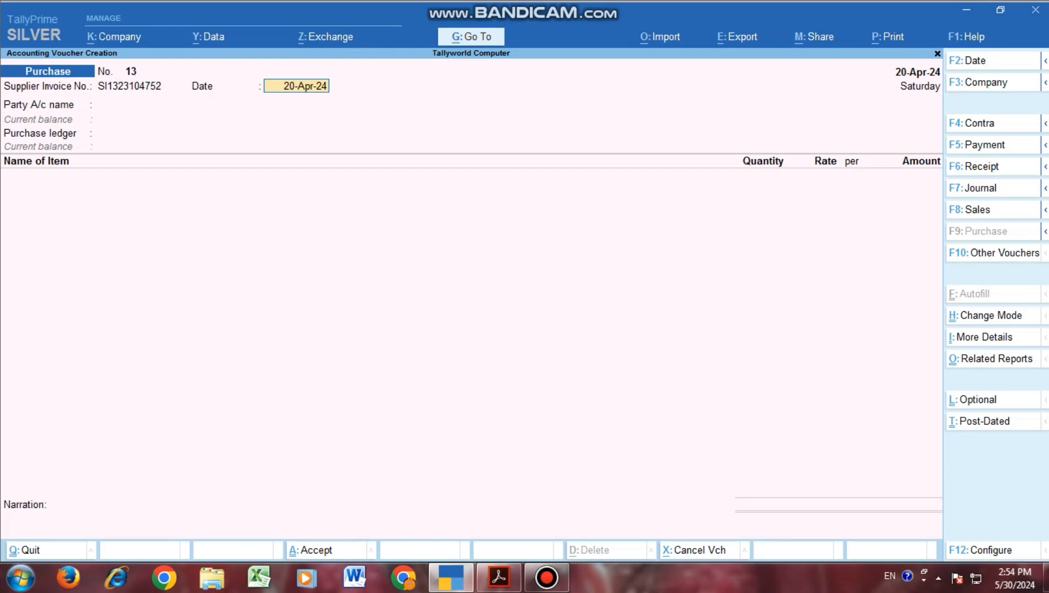
Step: Check the invoice date in the Acrobat Reader PDF and set the supplier invoice date in TallyPrime to 7-Mar-24
{"action": "left_click", "coordinate": [499, 576]}
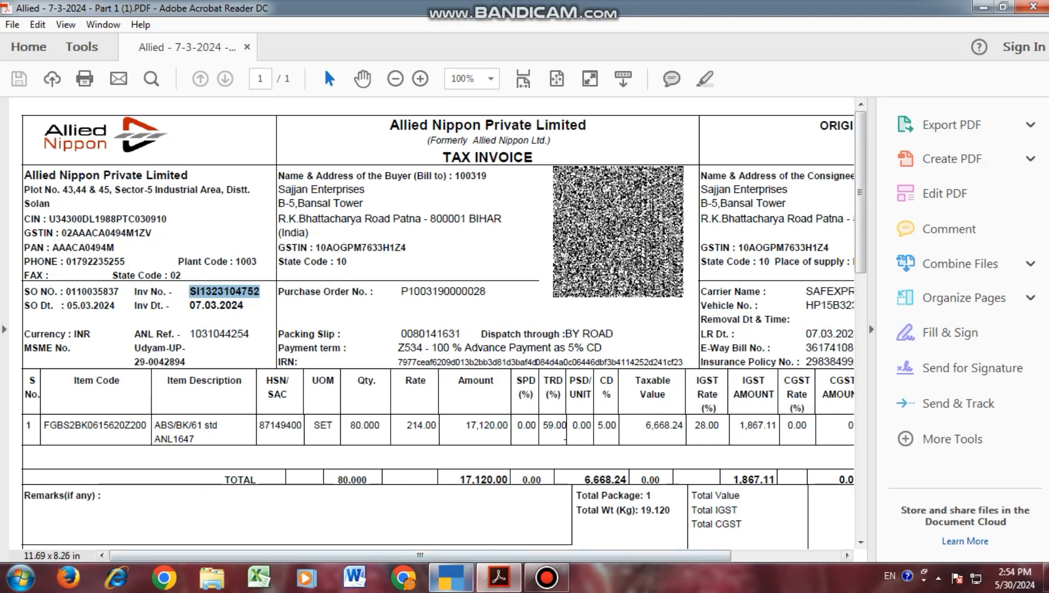
{"action": "key", "text": "alt+Tab"}
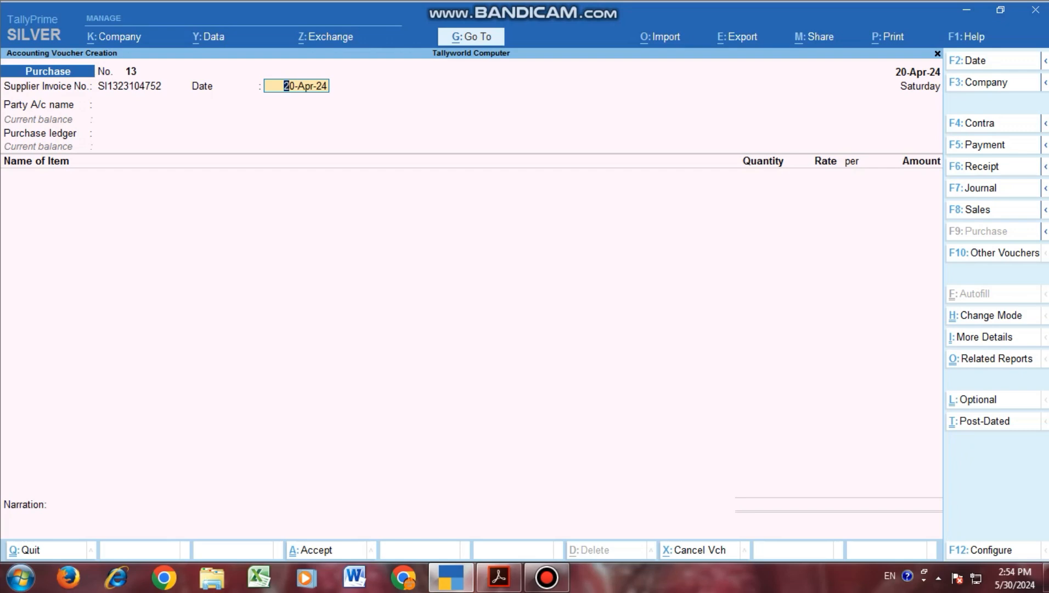
{"action": "key", "text": "alt+Tab"}
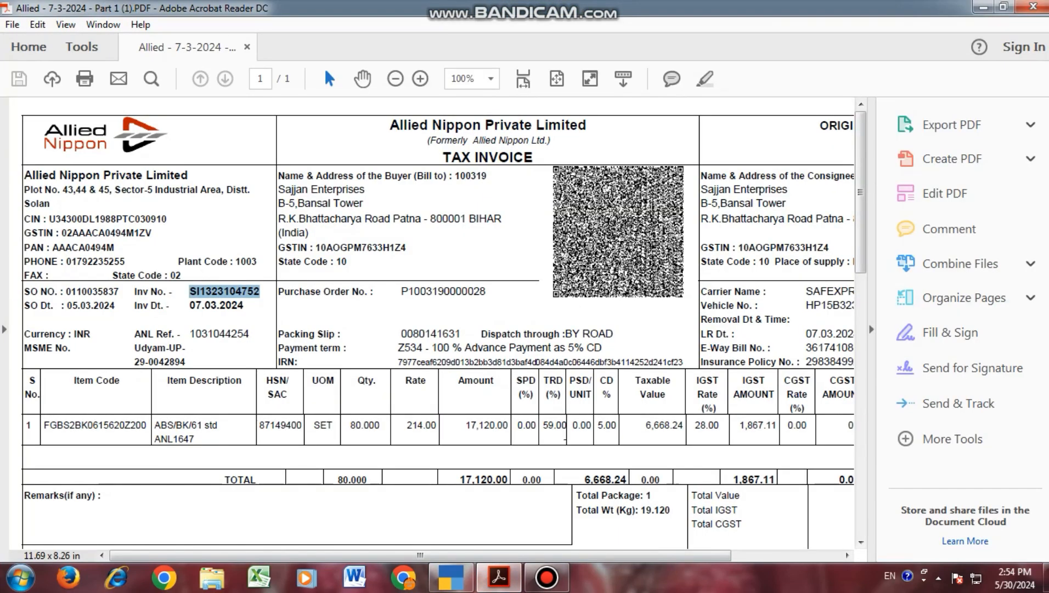
{"action": "key", "text": "alt+Tab"}
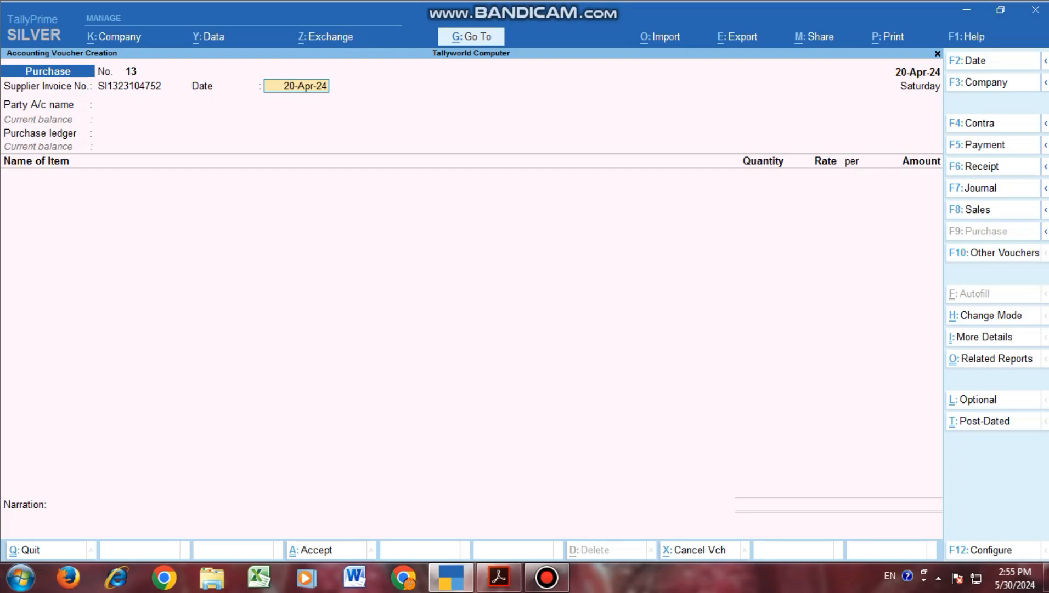
{"action": "key", "text": "alt+Tab"}
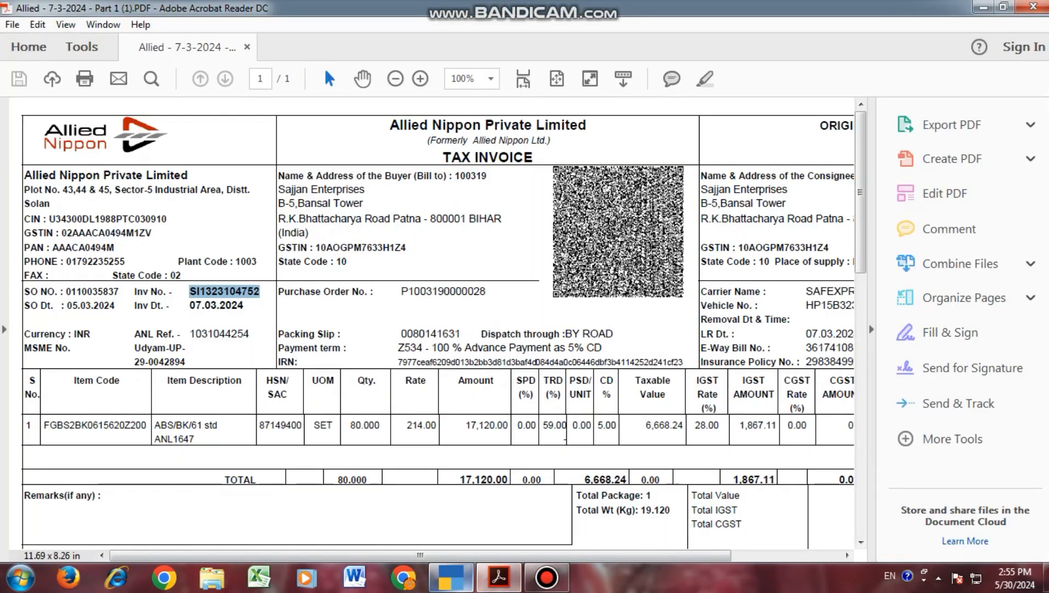
{"action": "key", "text": "alt+Tab"}
{"action": "type", "text": "07-03-25"}
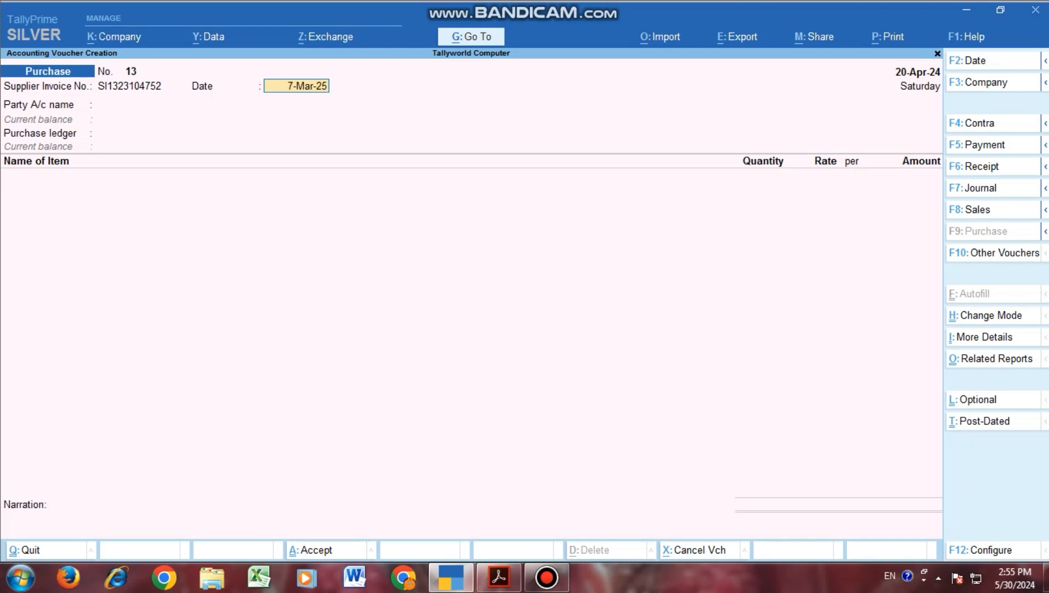
{"action": "type", "text": "07.3.24"}
{"action": "key", "text": "Return"}
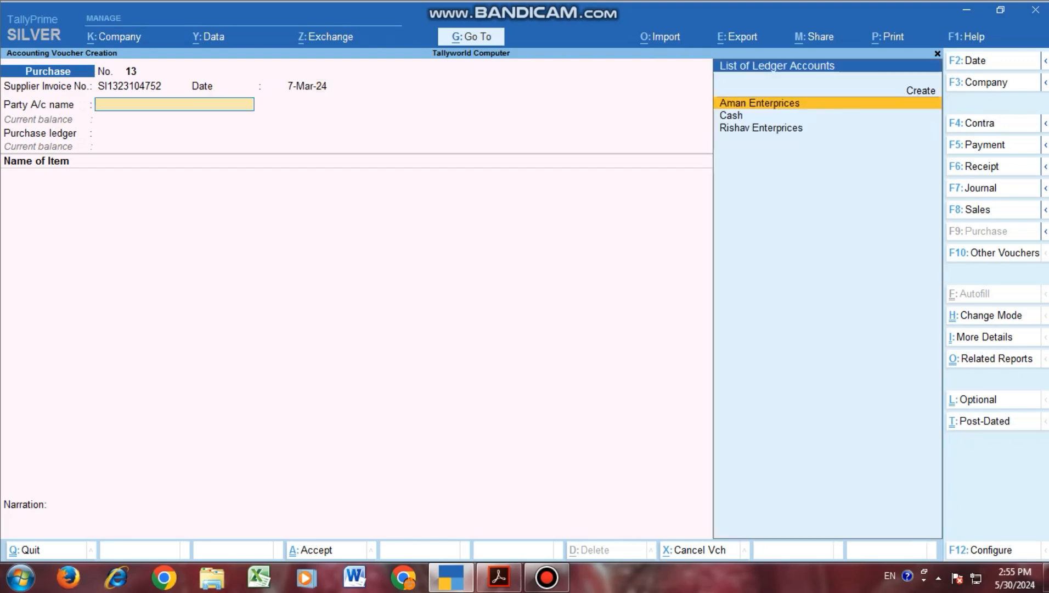
Step: Set the purchase voucher date to 30-May-24 and proceed to the party account name
{"action": "key", "text": "BackSpace"}
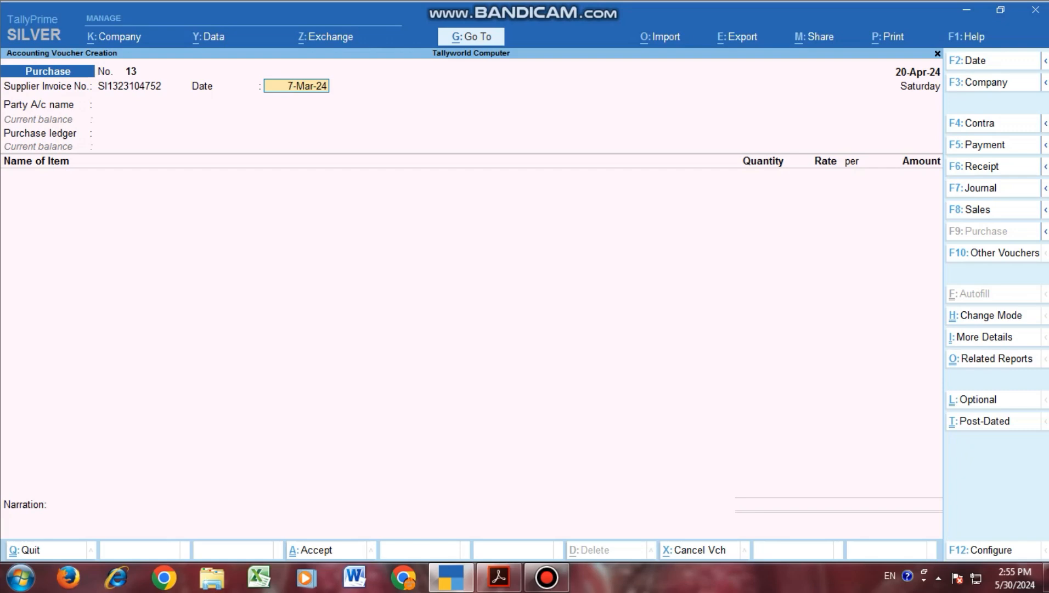
{"action": "key", "text": "F2"}
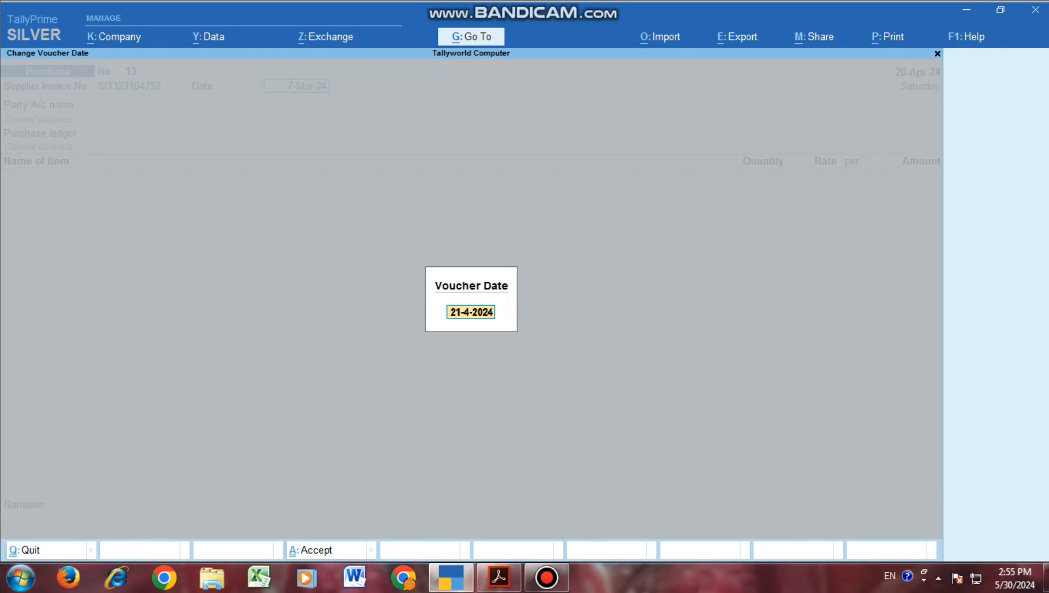
{"action": "type", "text": "30.05"}
{"action": "key", "text": "Return"}
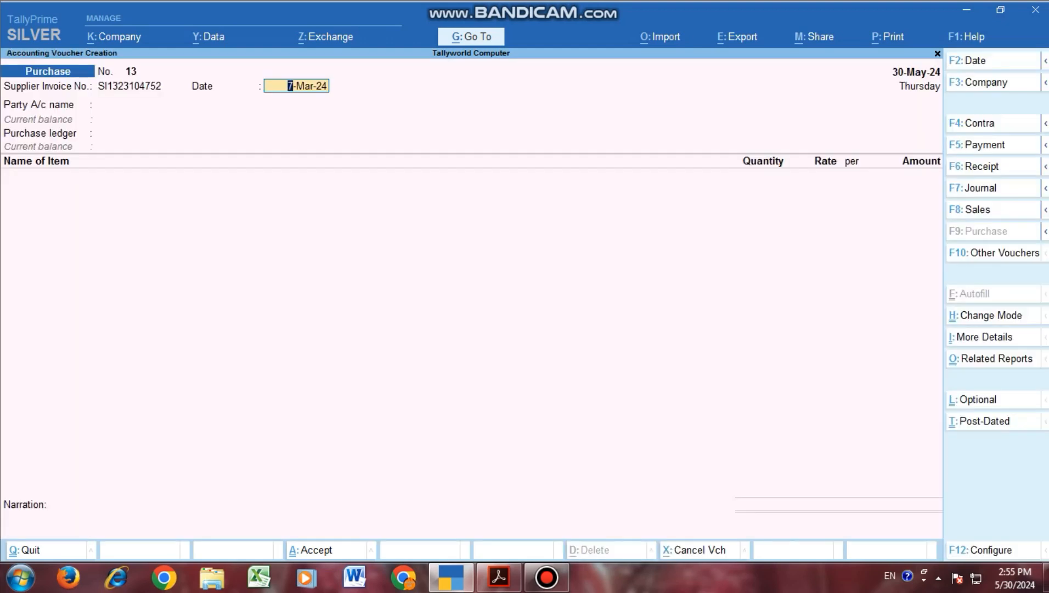
{"action": "key", "text": "Return"}
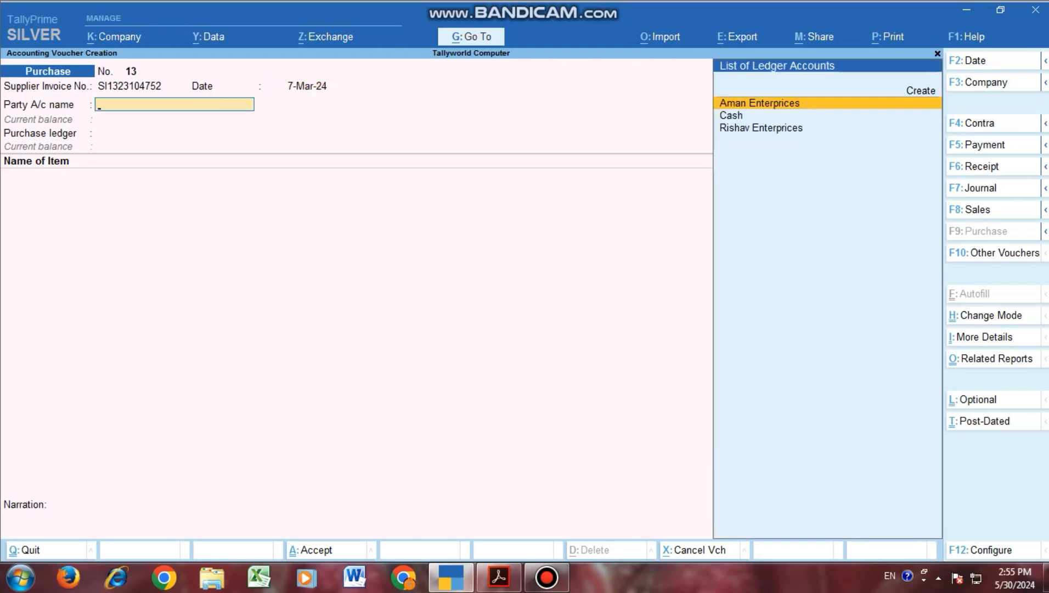
Step: Copy the supplier name Allied Nippon Private Limited from the invoice in Adobe Acrobat Reader and return to TallyPrime
{"action": "left_click", "coordinate": [498, 579]}
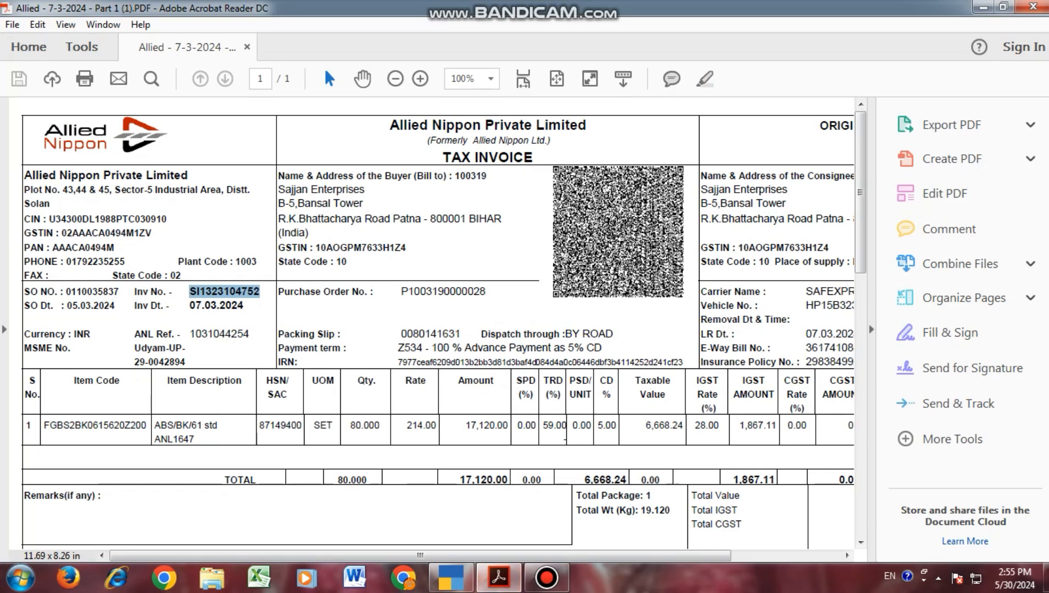
{"action": "left_click_drag", "start_coordinate": [389, 125], "coordinate": [587, 125]}
{"action": "key", "text": "ctrl+c"}
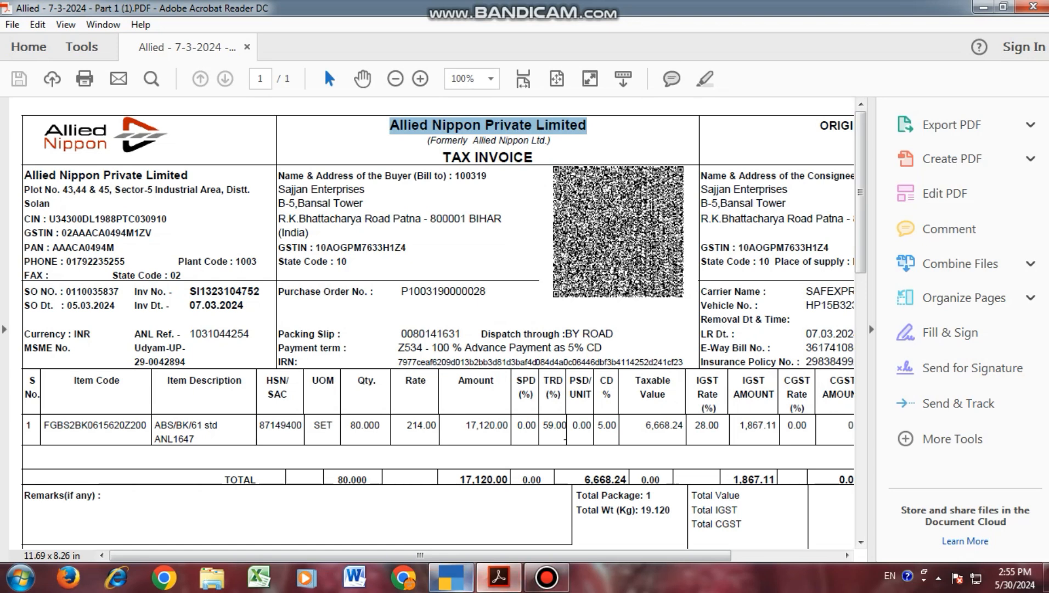
{"action": "key", "text": "alt+Tab"}
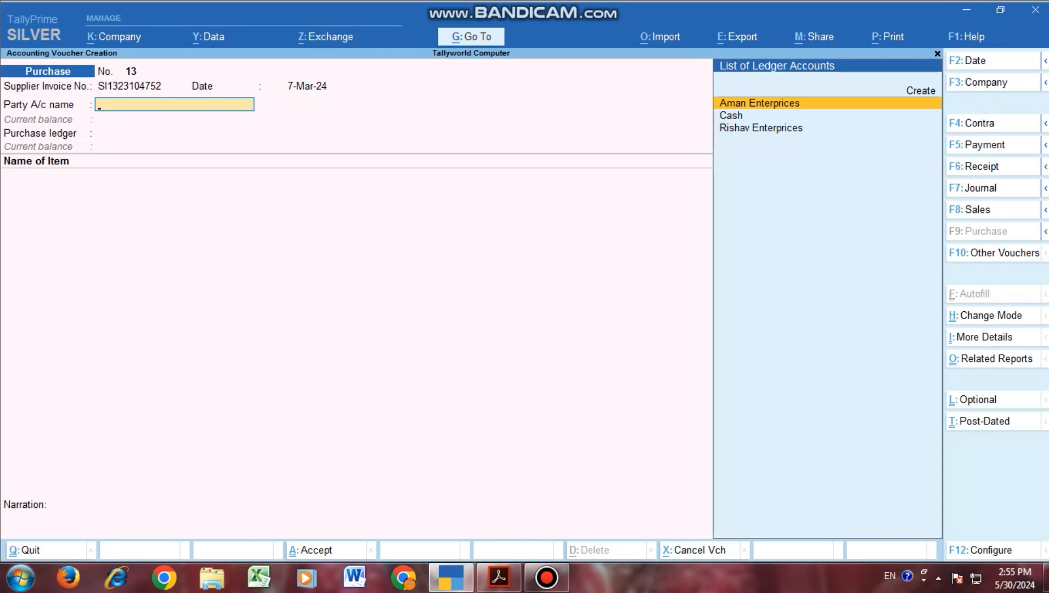
{"action": "key", "text": "Up"}
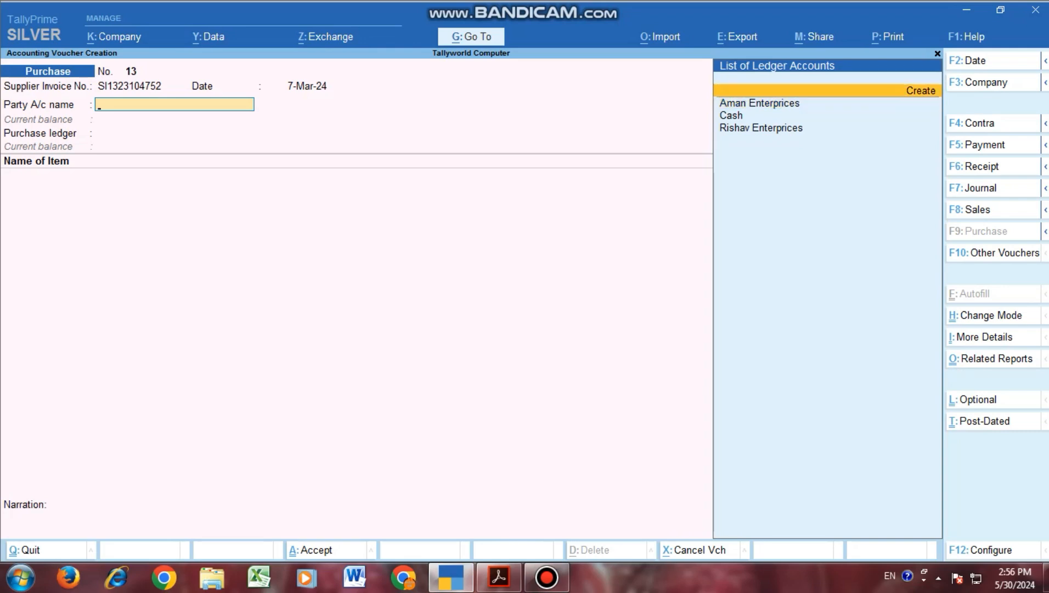
{"action": "key", "text": "Return"}
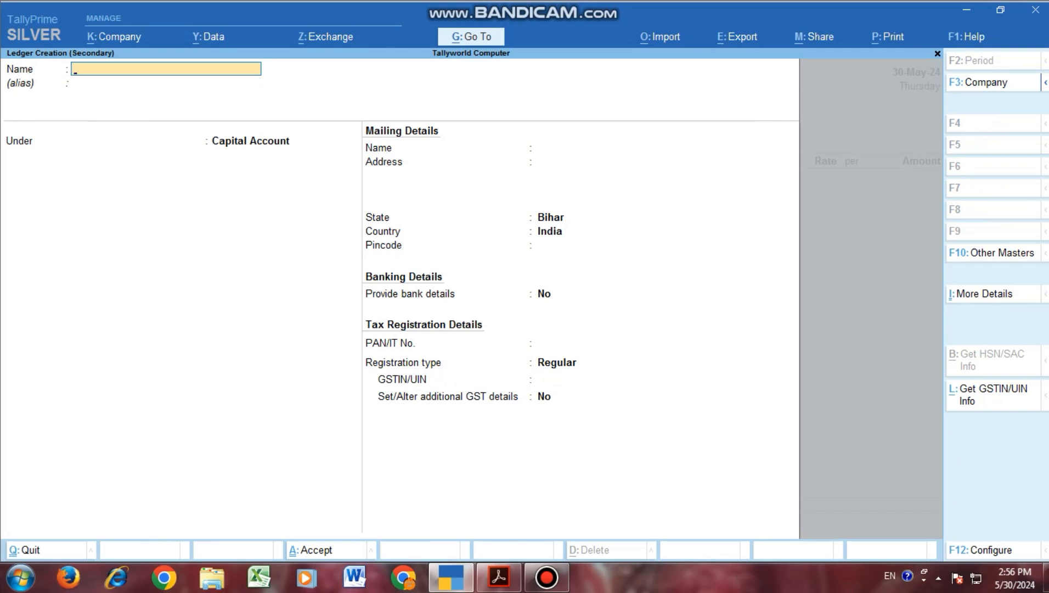
{"action": "key", "text": "Escape"}
{"action": "key", "text": "y"}
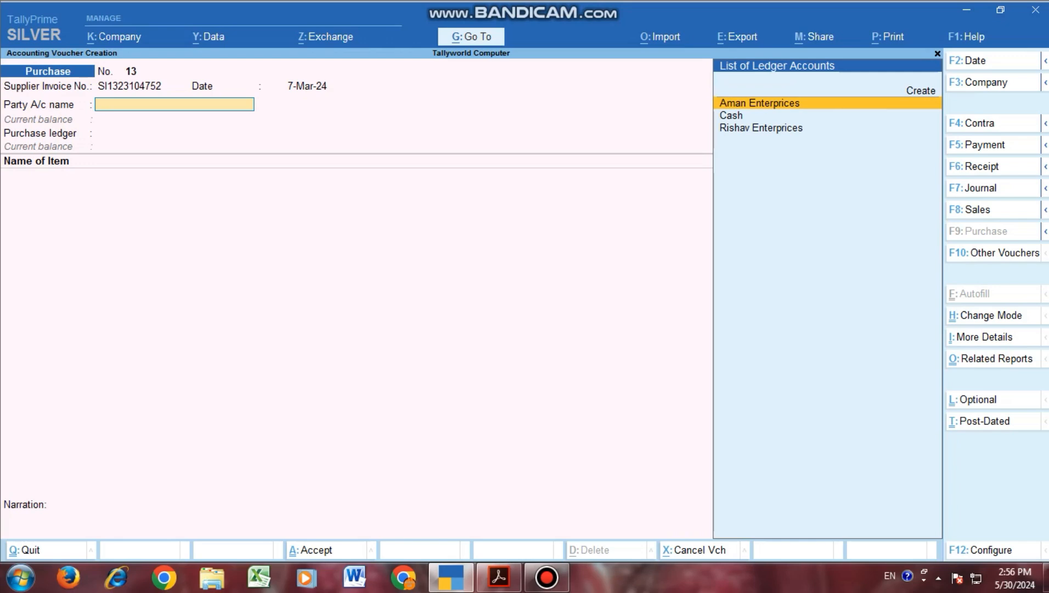
Step: Start a new party ledger from the purchase voucher and paste Allied Nippon Private Limited as its name
{"action": "key", "text": "ctrl"}
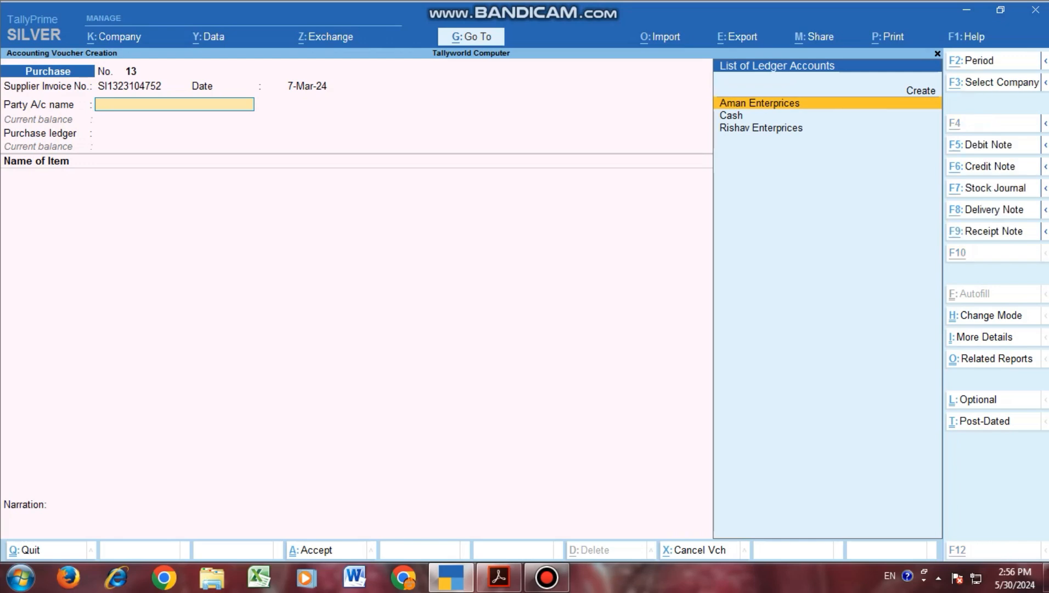
{"action": "key", "text": "alt+c"}
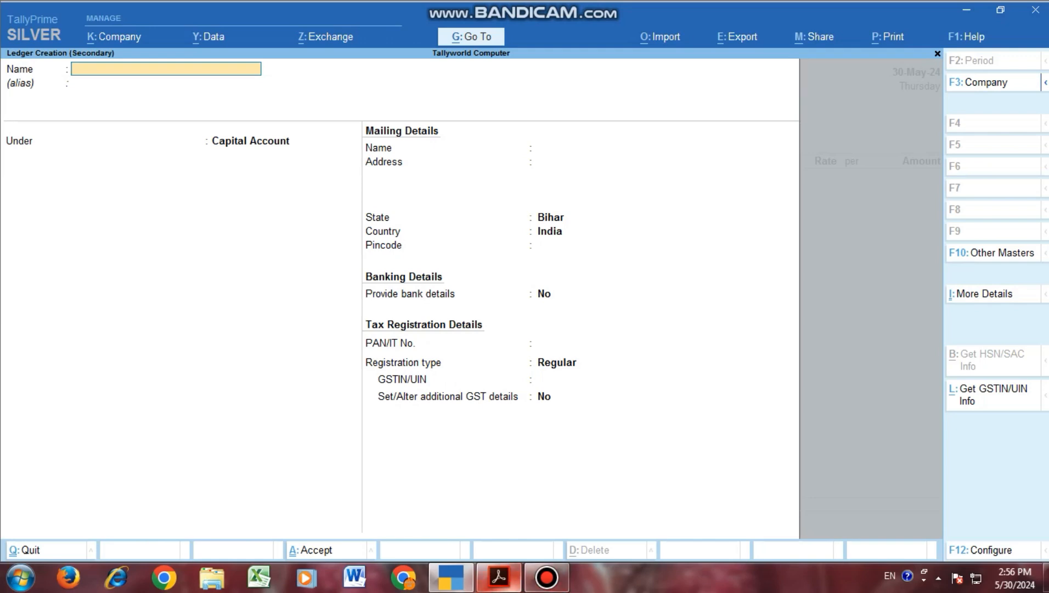
{"action": "left_click", "coordinate": [499, 578]}
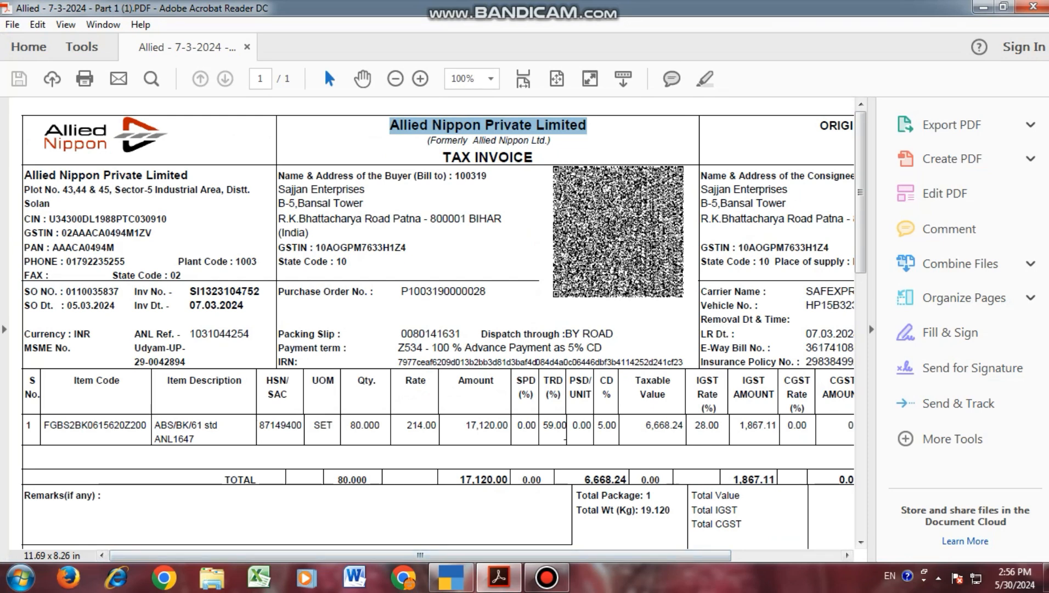
{"action": "key", "text": "alt+Tab"}
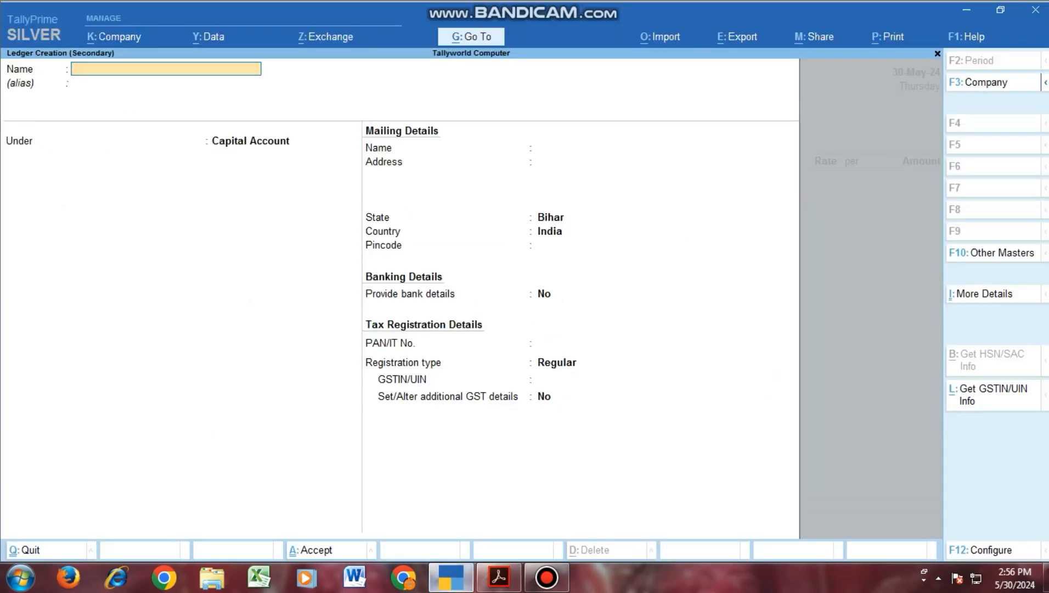
{"action": "key", "text": "ctrl"}
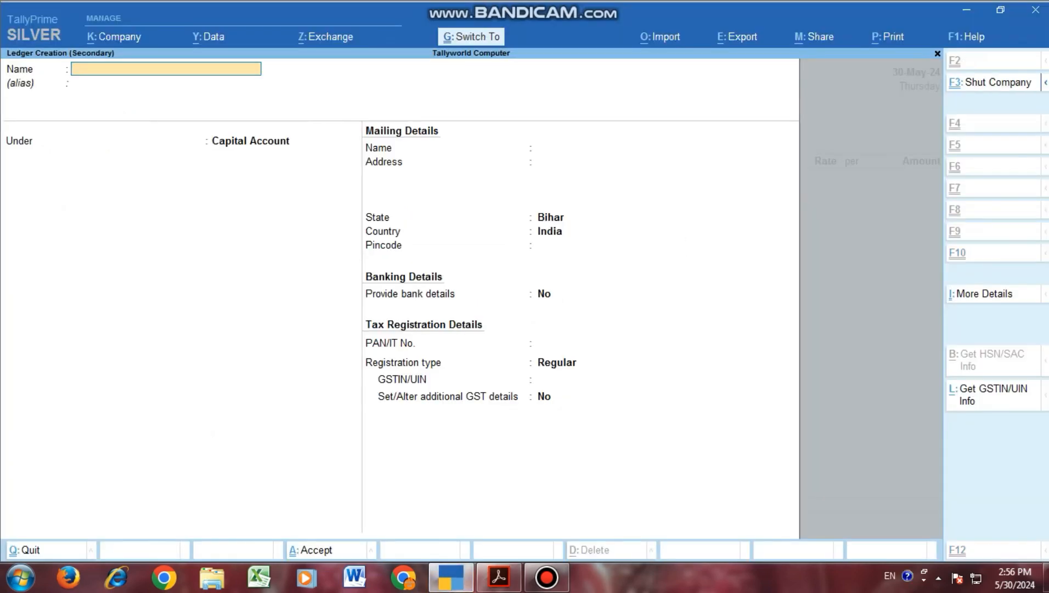
{"action": "key", "text": "ctrl+v"}
{"action": "key", "text": "Return"}
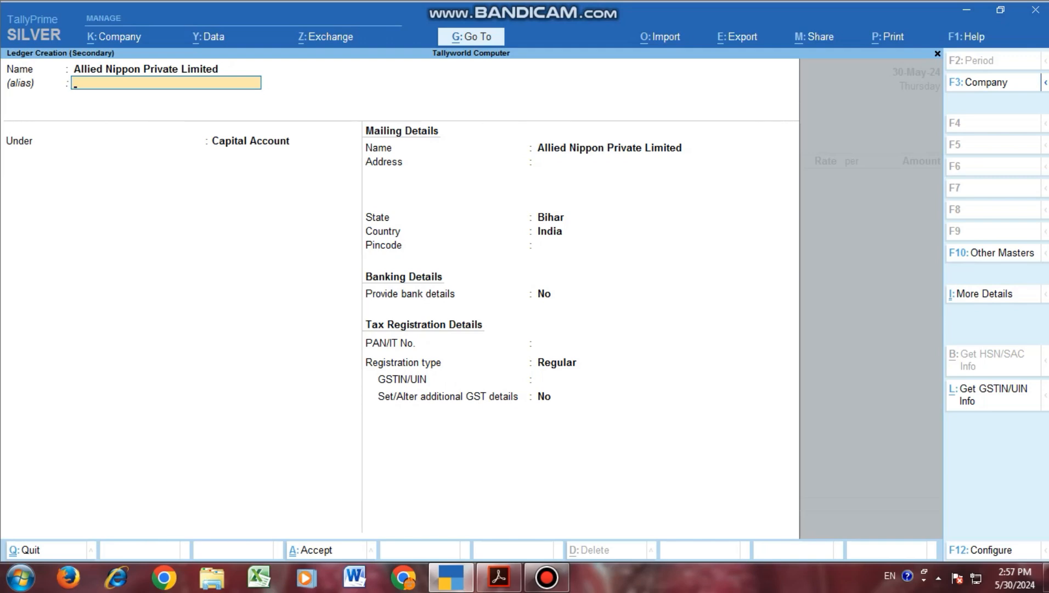
Step: Leave the ledger's alias blank and place the ledger under the Sundry Creditors group
{"action": "key", "text": "Return"}
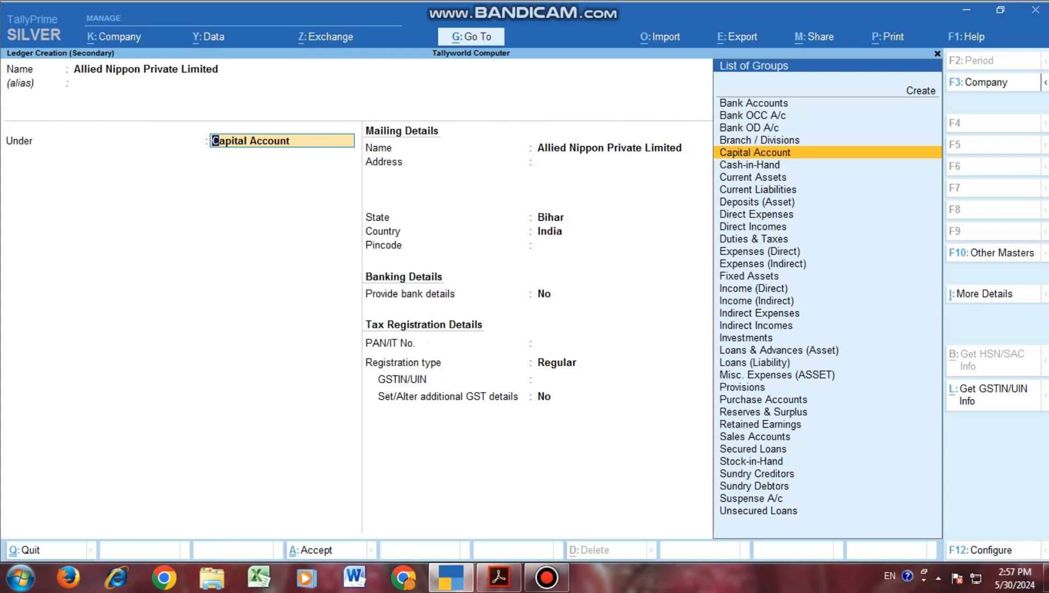
{"action": "type", "text": "Sun"}
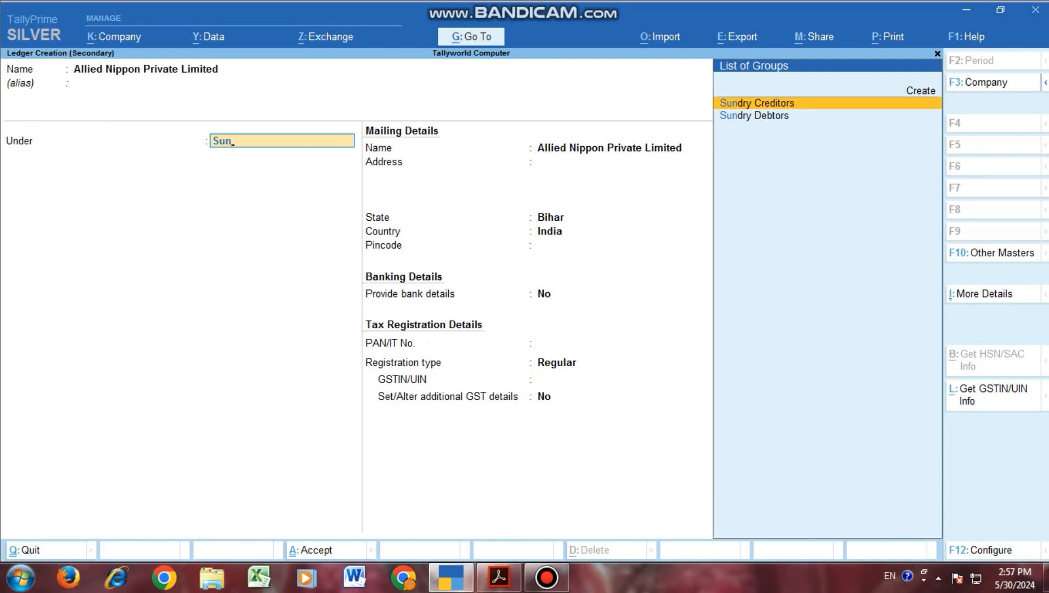
{"action": "key", "text": "Return"}
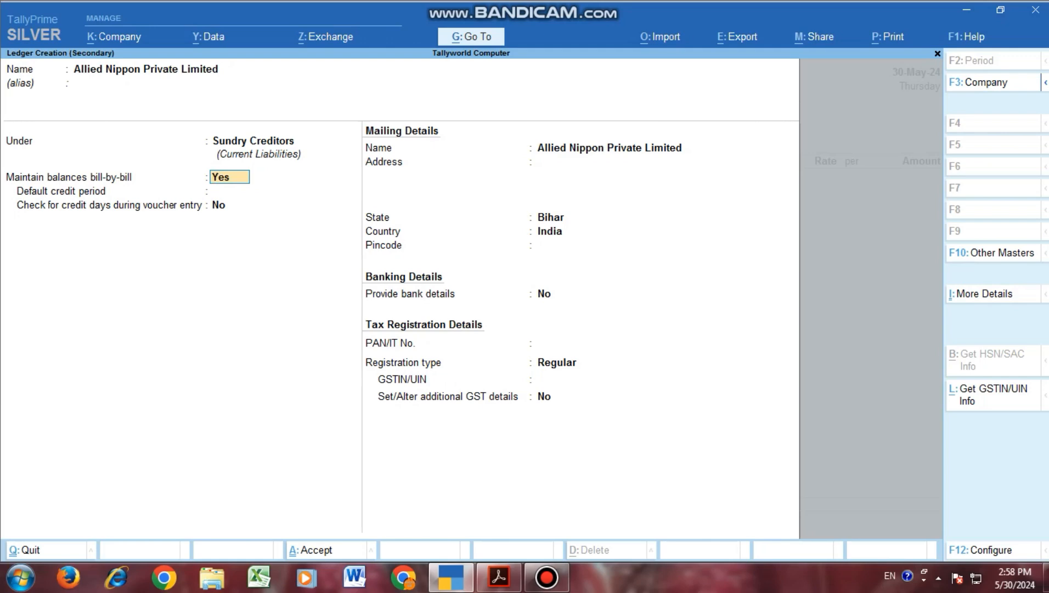
Step: Keep bill-by-bill balances on, set the default credit period to 45 days and enable the credit days check during voucher entry
{"action": "key", "text": "Return"}
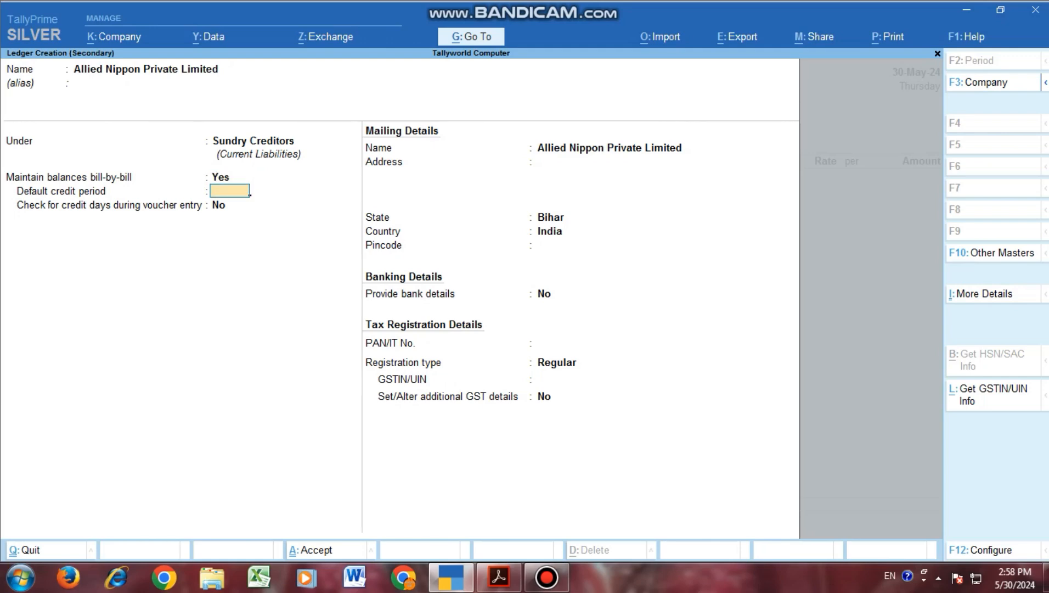
{"action": "type", "text": "45"}
{"action": "key", "text": "Return"}
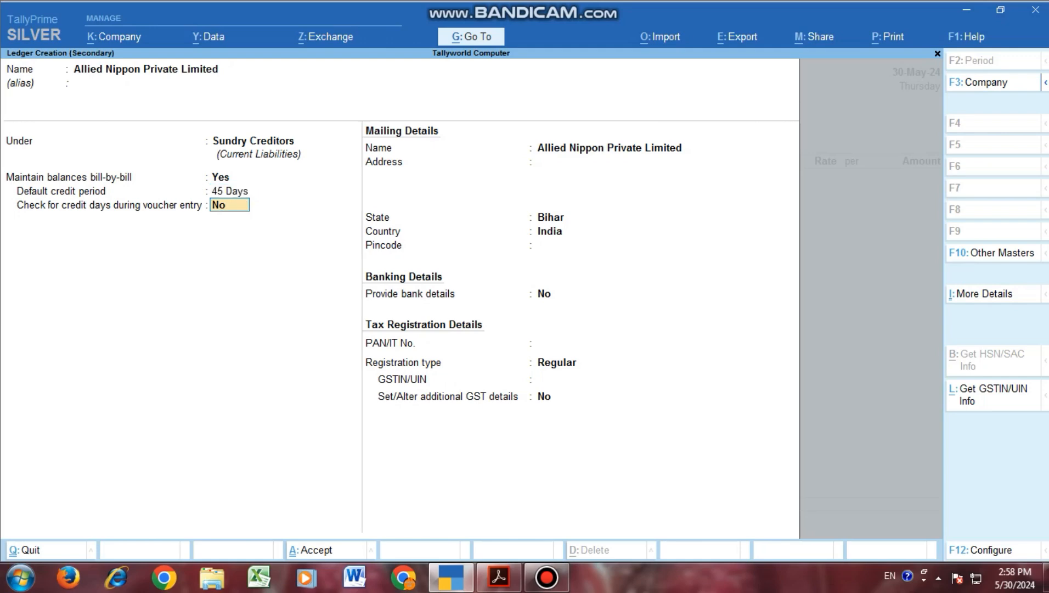
{"action": "type", "text": "y"}
{"action": "key", "text": "Return"}
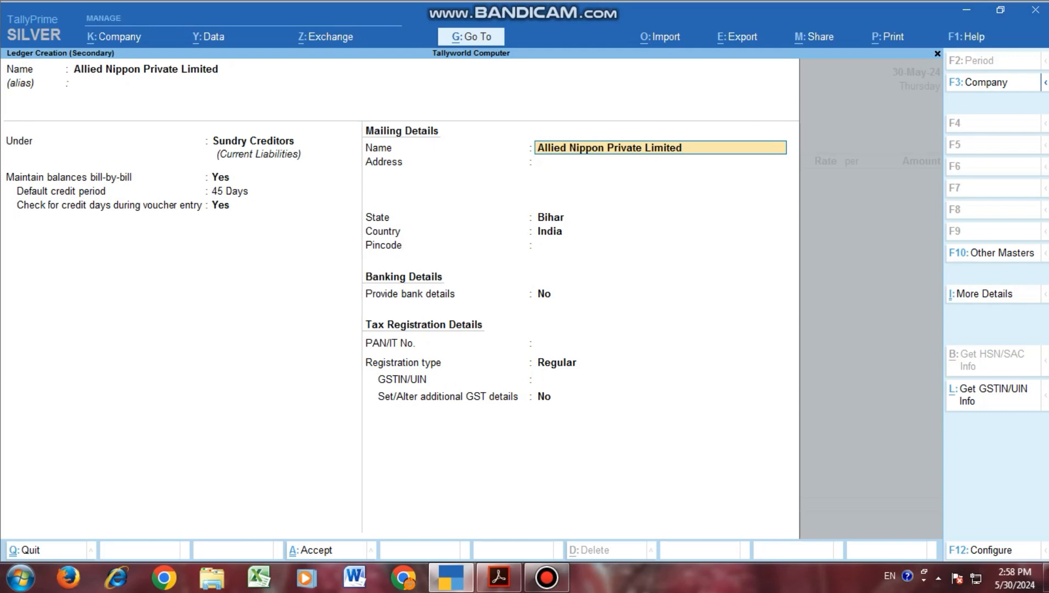
Step: Keep the mailing name and copy the first line of the supplier's address from the Acrobat Reader invoice, at 75% zoom, into the ledger's address
{"action": "key", "text": "Return"}
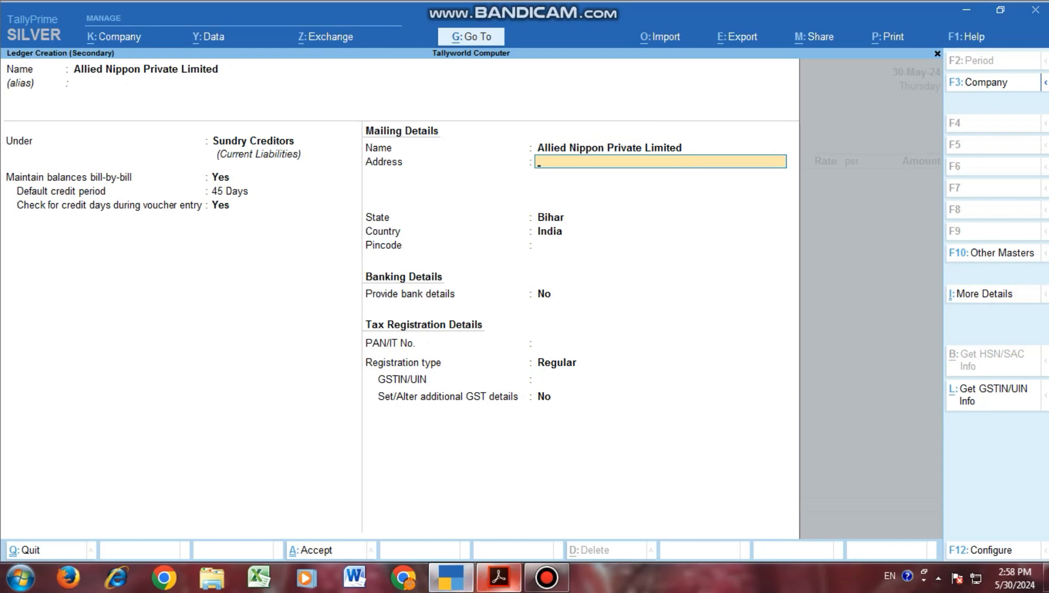
{"action": "left_click", "coordinate": [499, 576]}
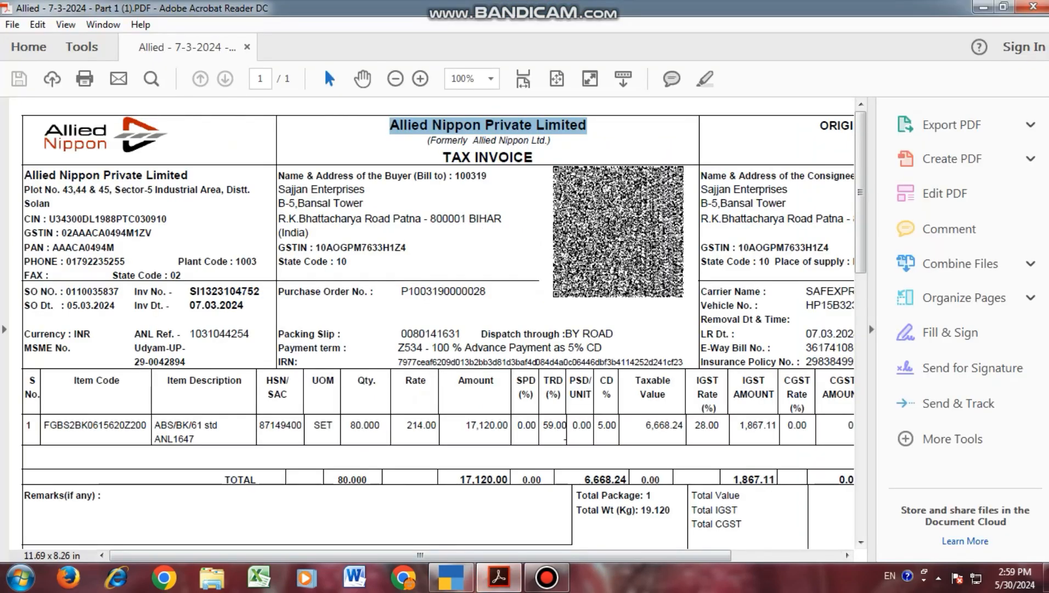
{"action": "left_click_drag", "start_coordinate": [701, 262], "coordinate": [25, 218]}
{"action": "left_click", "coordinate": [25, 218]}
{"action": "left_click", "coordinate": [490, 79]}
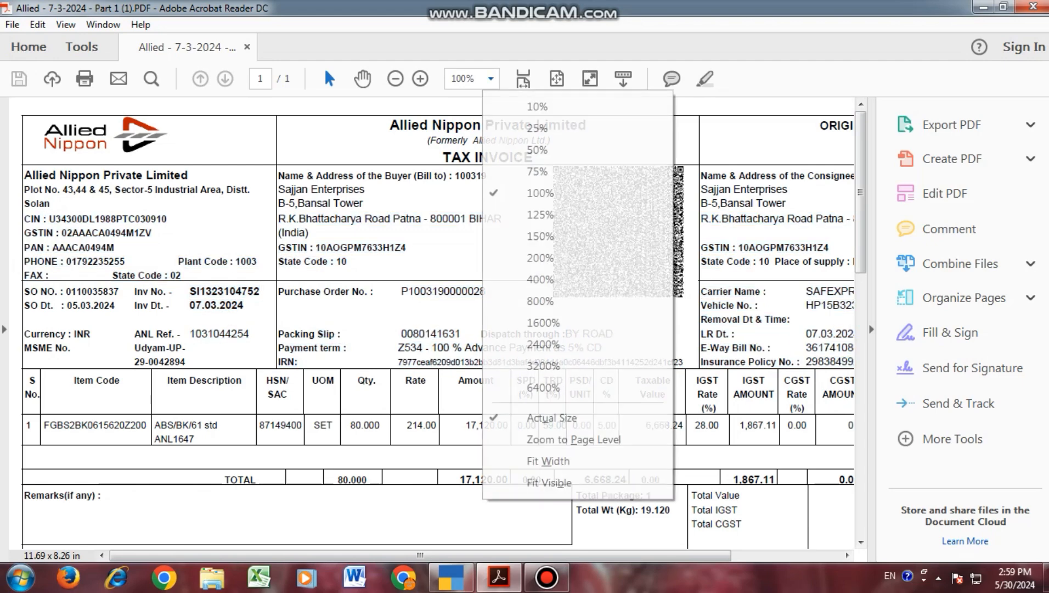
{"action": "left_click", "coordinate": [538, 172]}
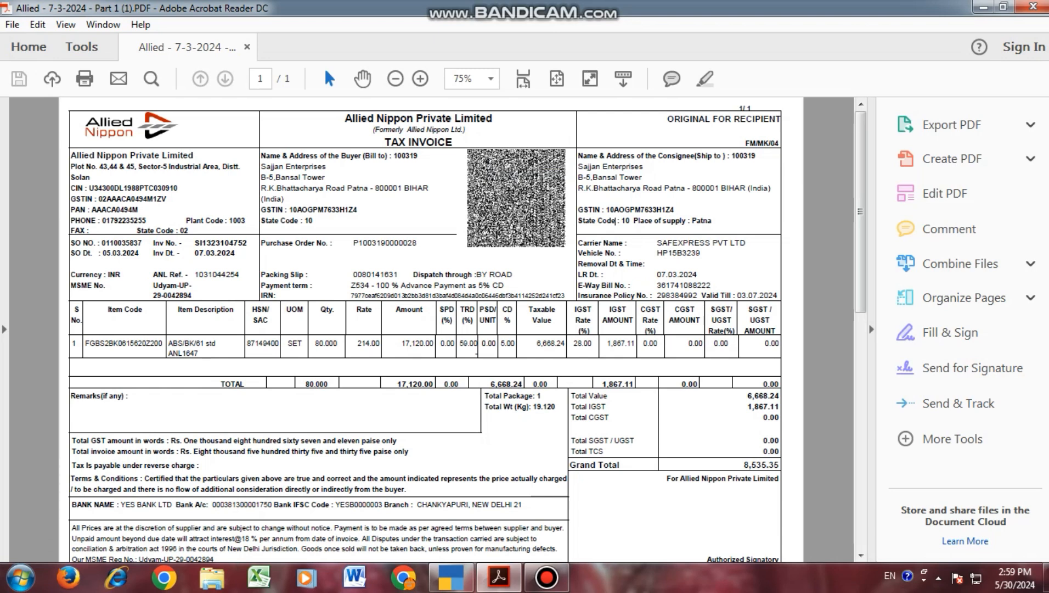
{"action": "left_click_drag", "start_coordinate": [70, 166], "coordinate": [239, 167]}
{"action": "key", "text": "ctrl+c"}
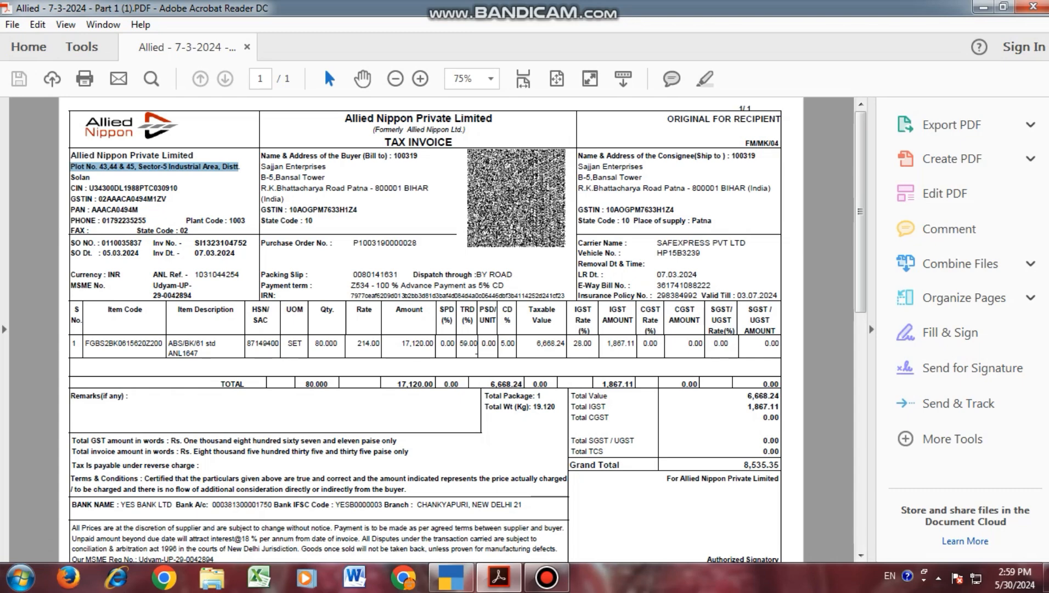
{"action": "key", "text": "alt+Tab"}
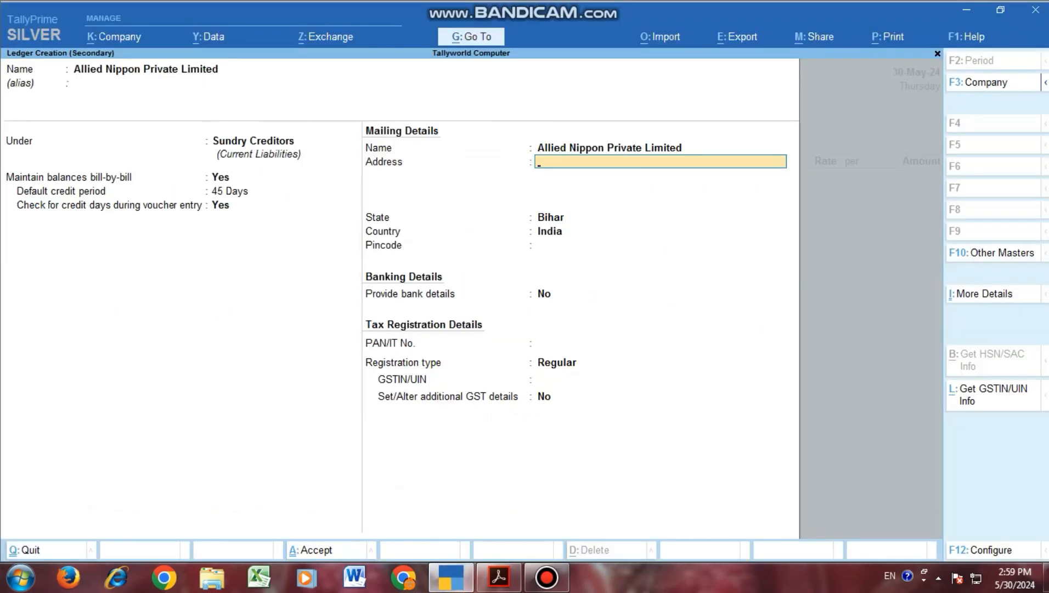
{"action": "key", "text": "ctrl+v"}
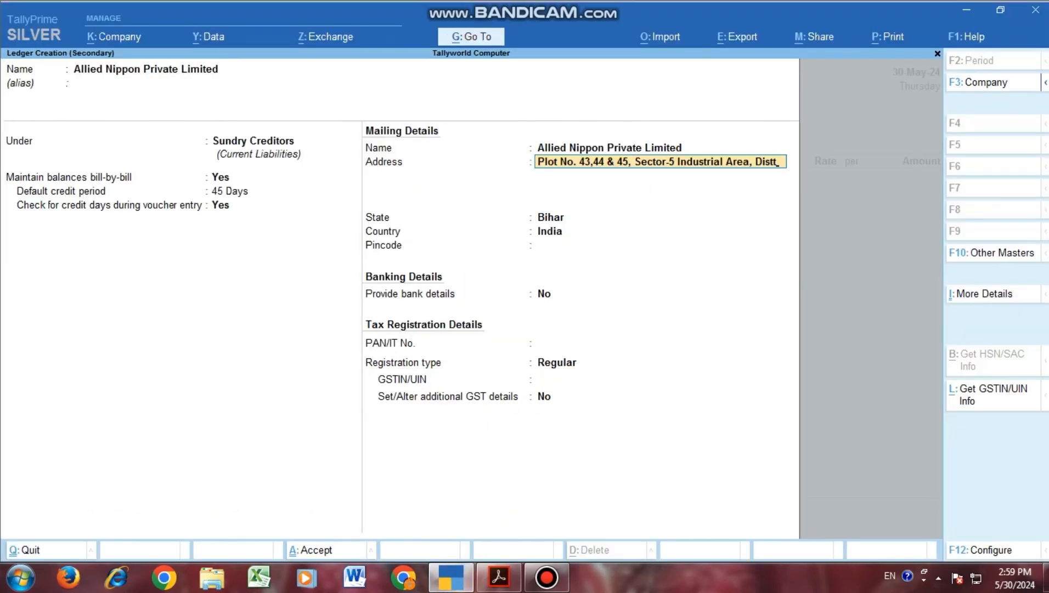
{"action": "key", "text": "Return"}
{"action": "key", "text": "Return"}
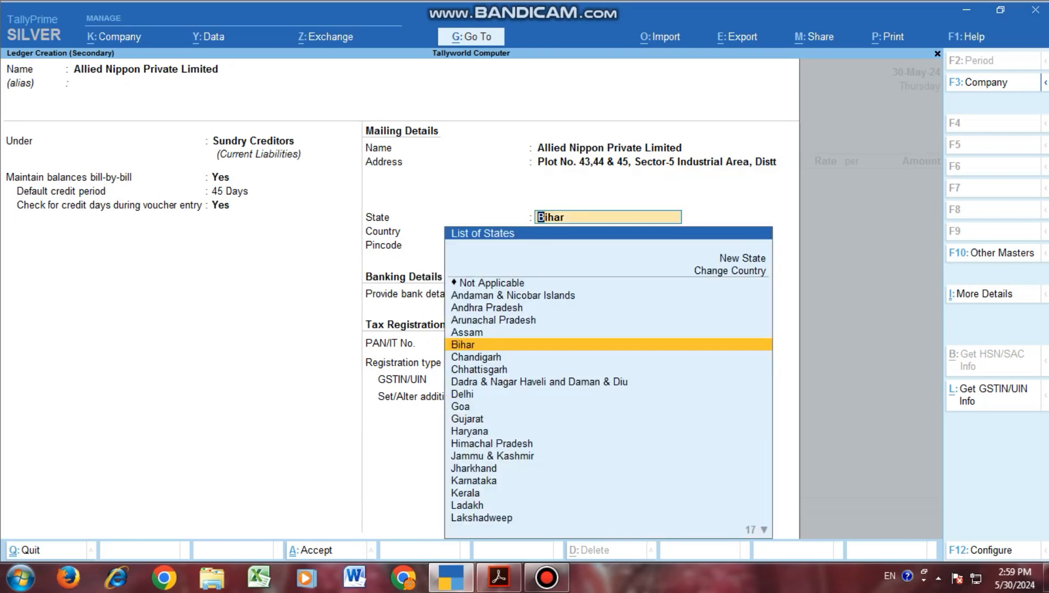
Step: Check the supplier's state code in the invoice PDF and search Google in Chrome for "02 state code"
{"action": "left_click", "coordinate": [499, 576]}
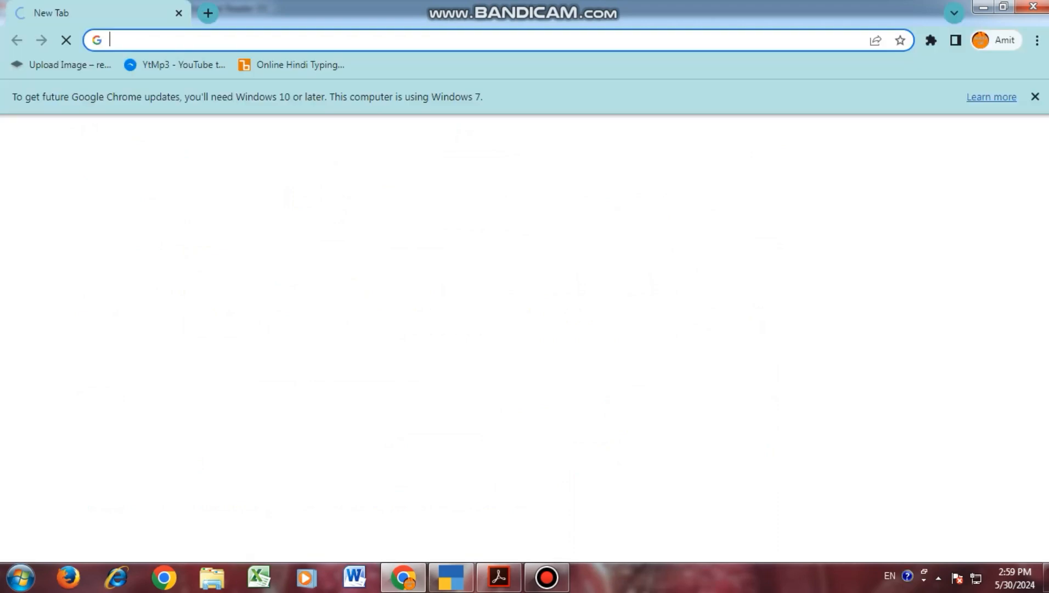
{"action": "type", "text": "02"}
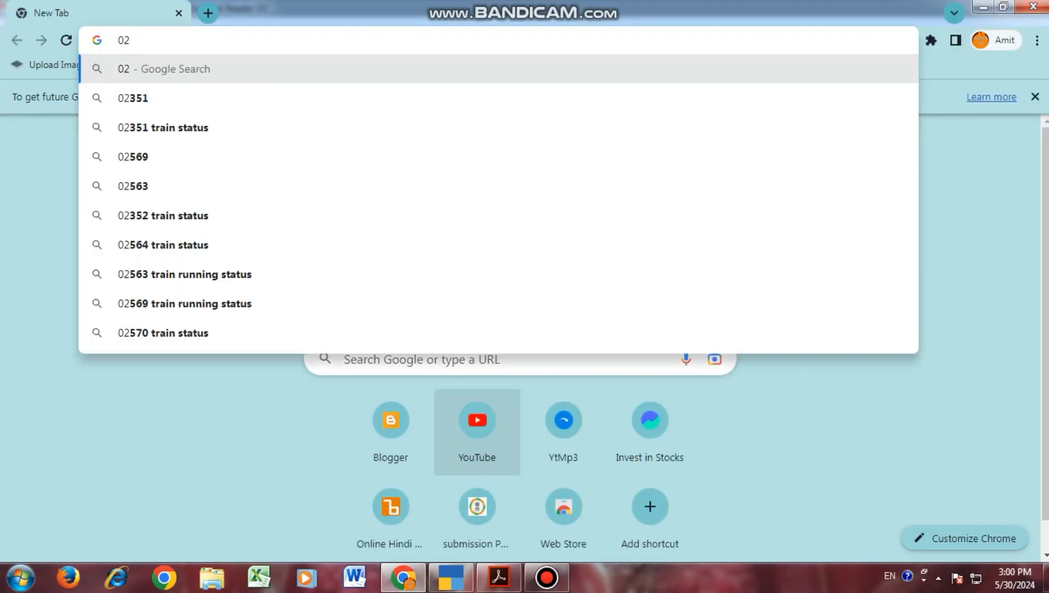
{"action": "left_click", "coordinate": [499, 578]}
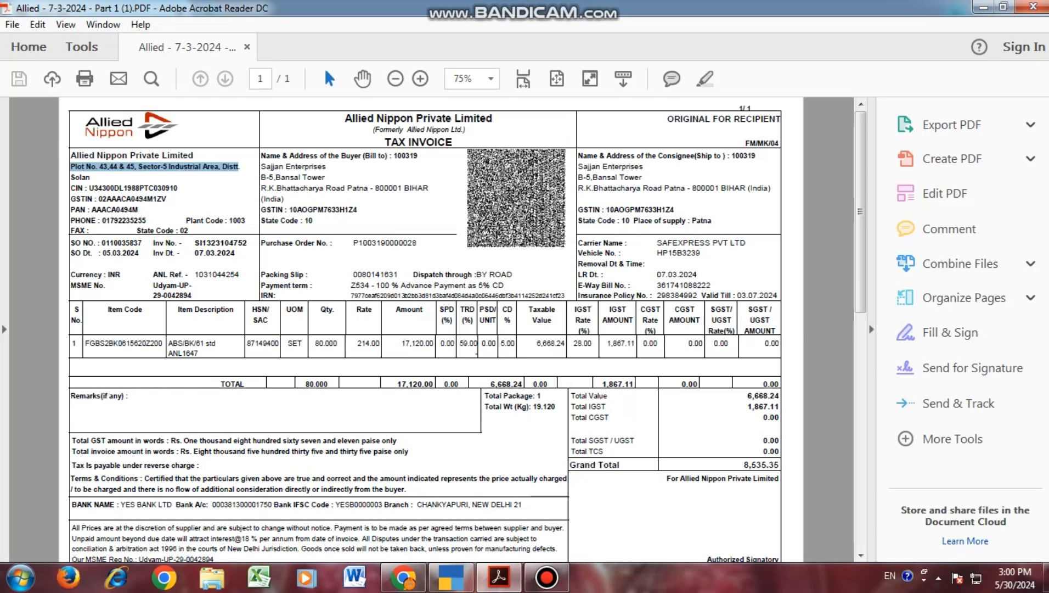
{"action": "mouse_move", "coordinate": [97, 199]}
{"action": "left_mouse_down"}
{"action": "mouse_move", "coordinate": [144, 199]}
{"action": "mouse_move", "coordinate": [91, 227]}
{"action": "mouse_move", "coordinate": [89, 188]}
{"action": "left_mouse_up"}
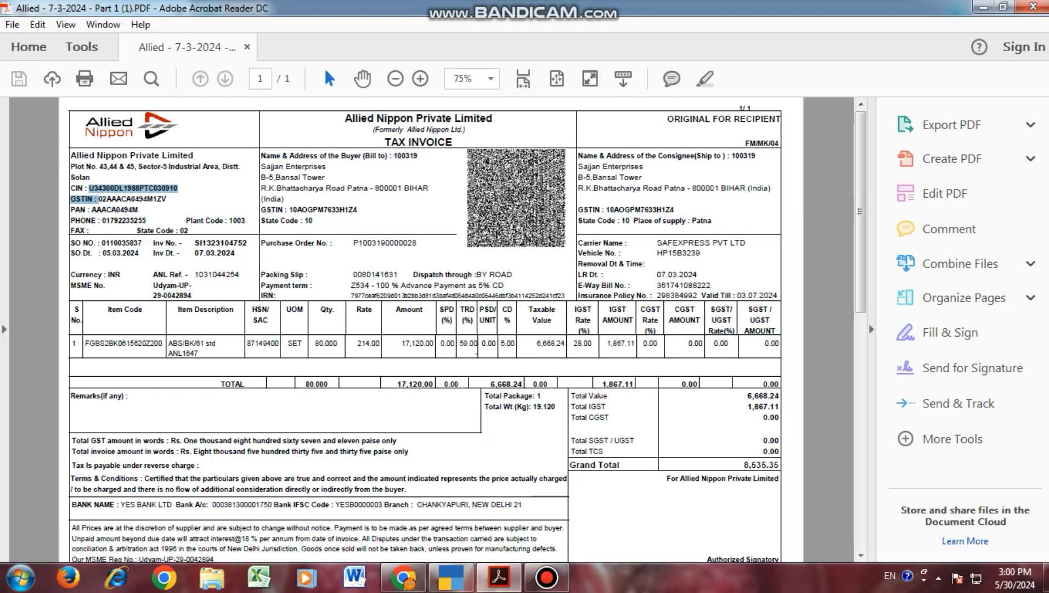
{"action": "left_click", "coordinate": [403, 576]}
{"action": "type", "text": "02"}
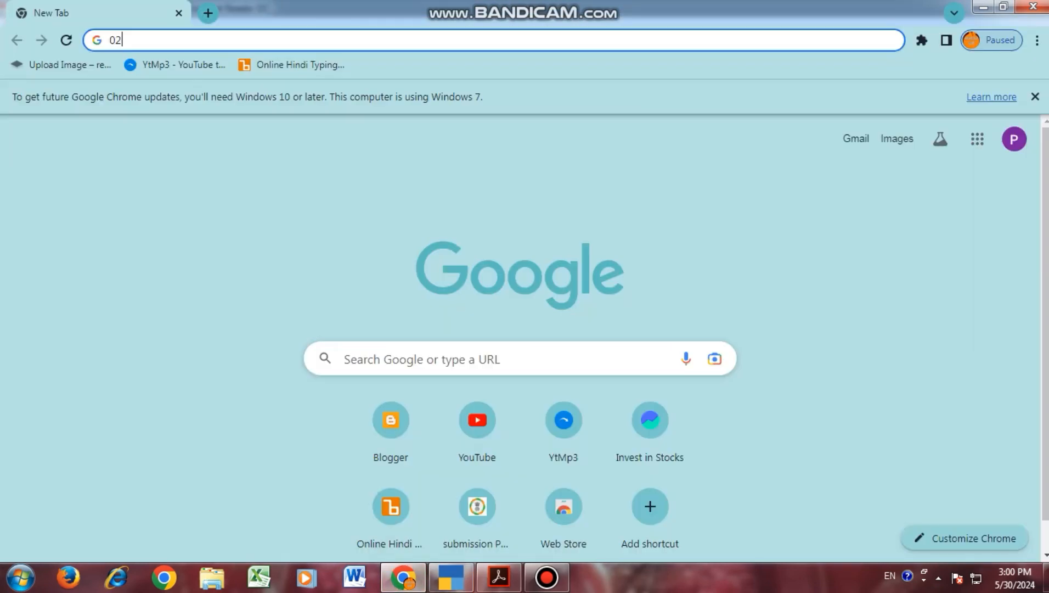
{"action": "type", "text": " state"}
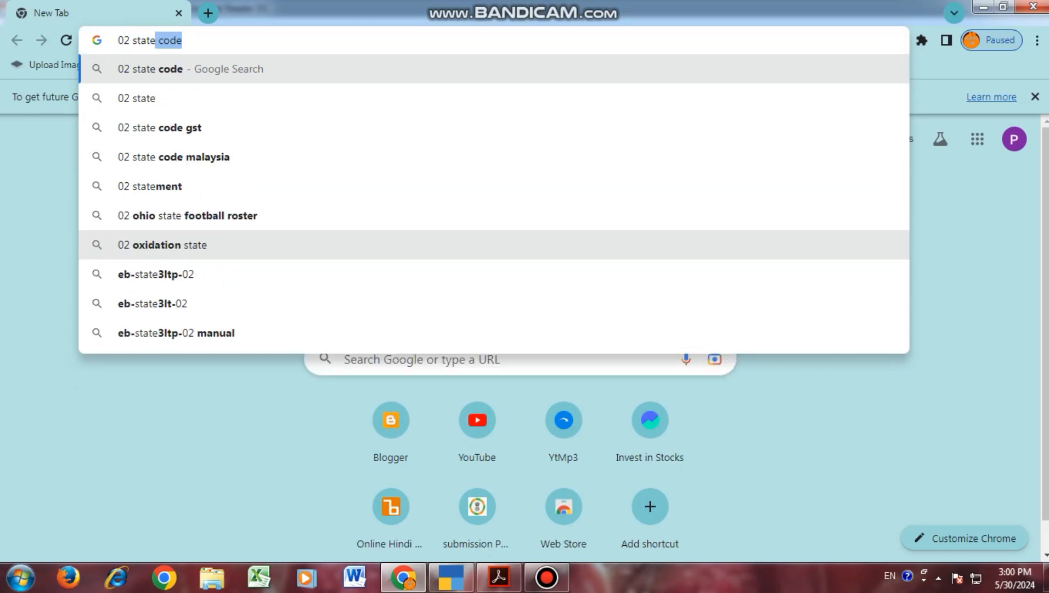
{"action": "key", "text": "Return"}
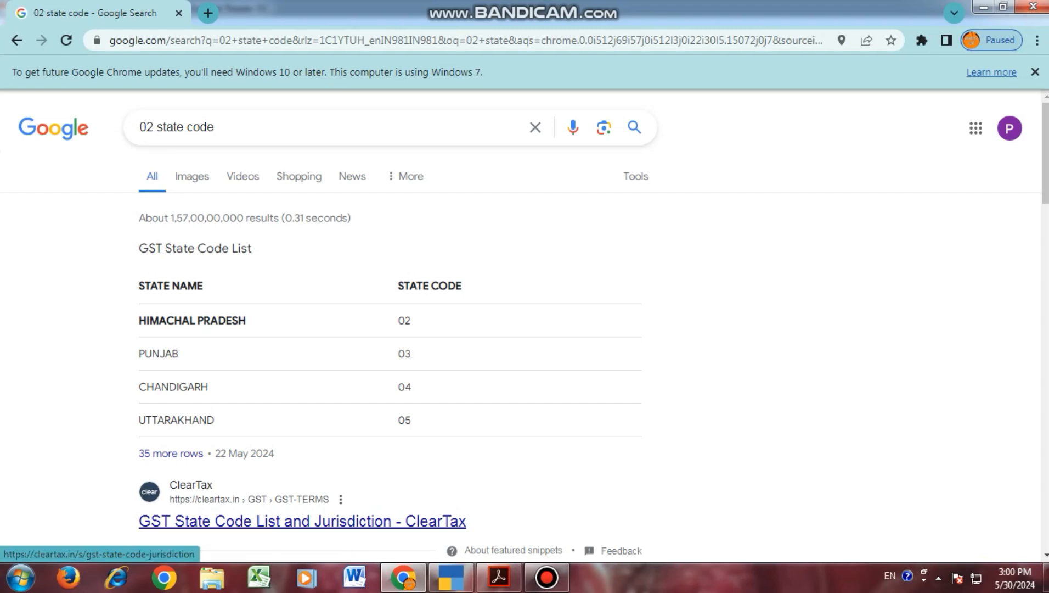
Step: Back in TallyPrime, set the ledger's state to Himachal Pradesh
{"action": "left_click", "coordinate": [452, 580]}
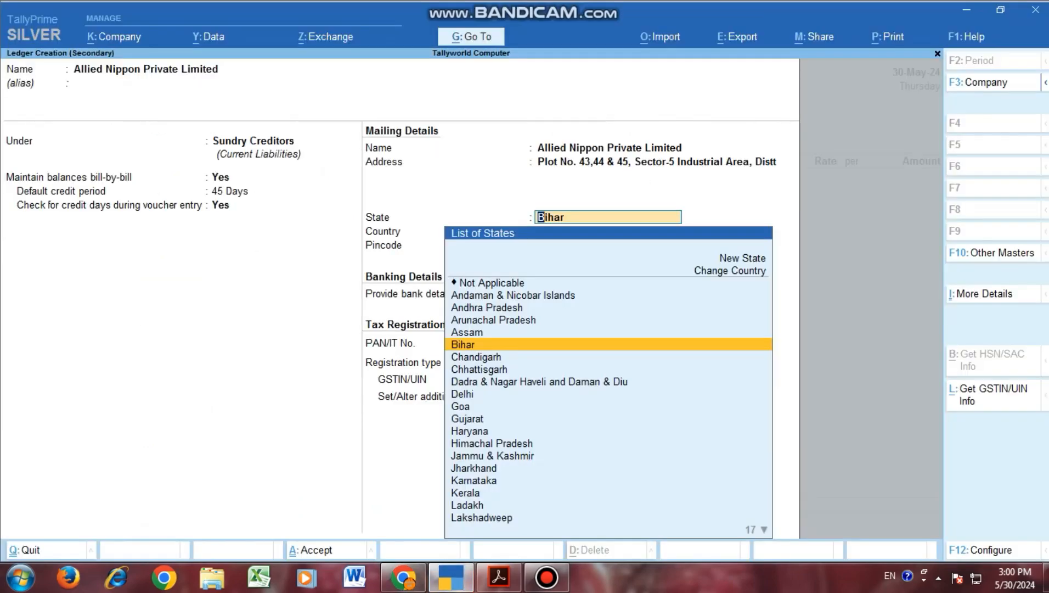
{"action": "type", "text": "Hi"}
{"action": "key", "text": "Return"}
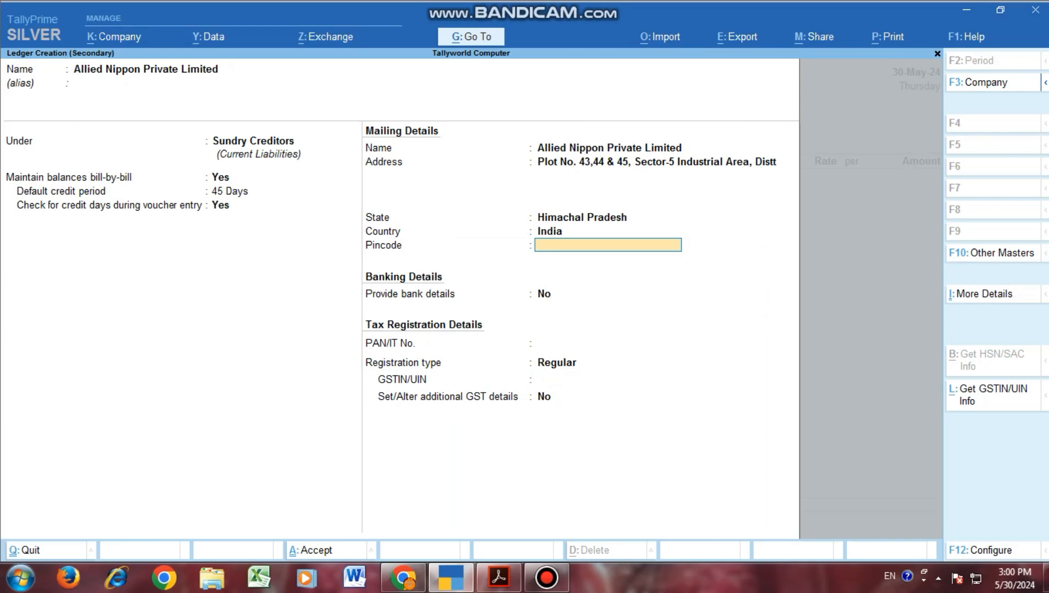
Step: Check the supplier's details in the invoice PDF, then leave the ledger's pincode and PAN blank and keep bank details set to No
{"action": "left_click", "coordinate": [499, 576]}
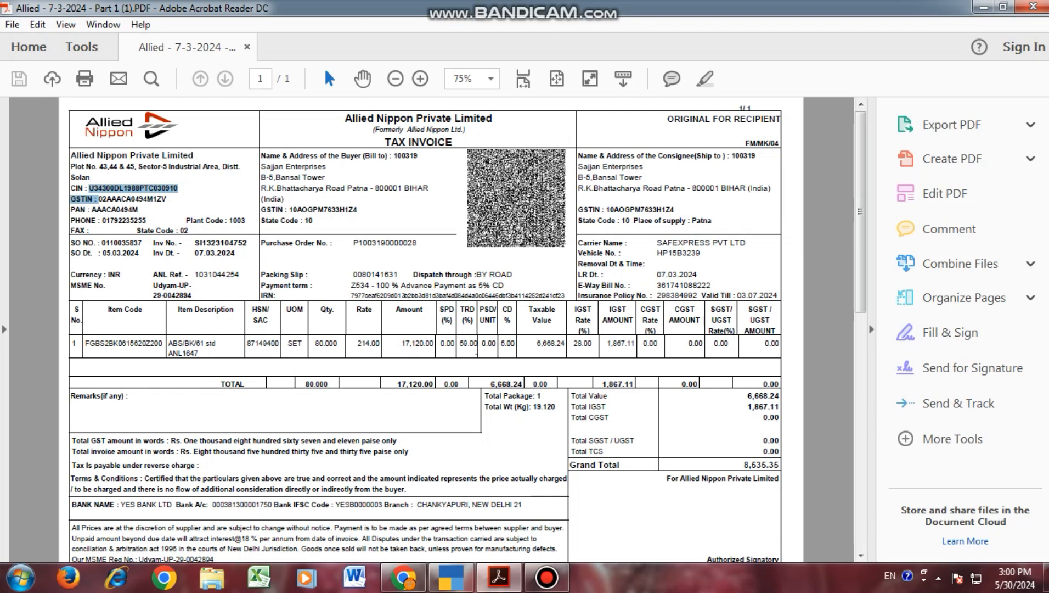
{"action": "mouse_move", "coordinate": [499, 576]}
{"action": "key", "text": "alt+Tab"}
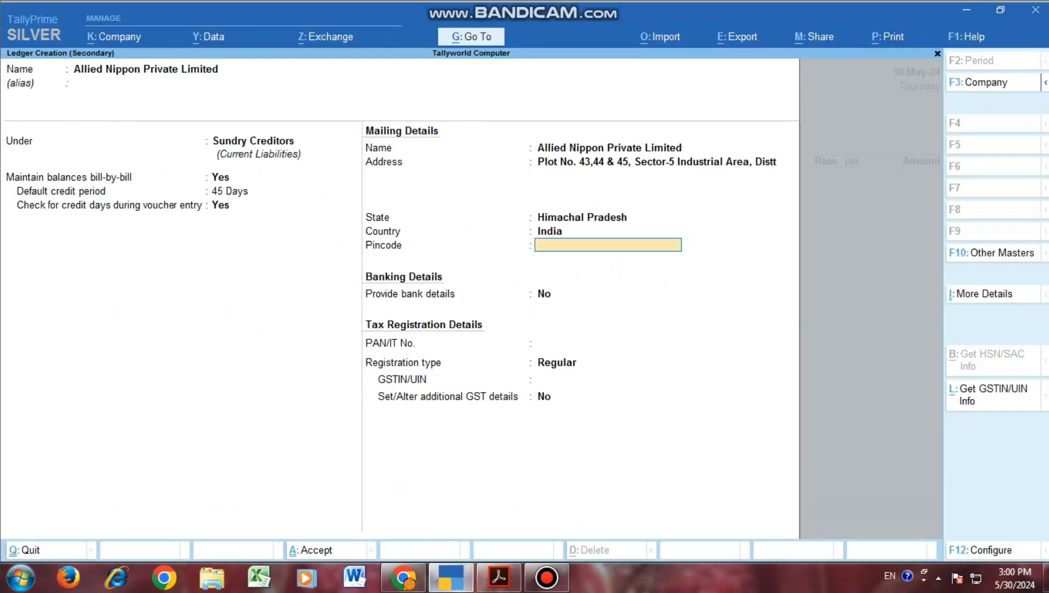
{"action": "key", "text": "Return"}
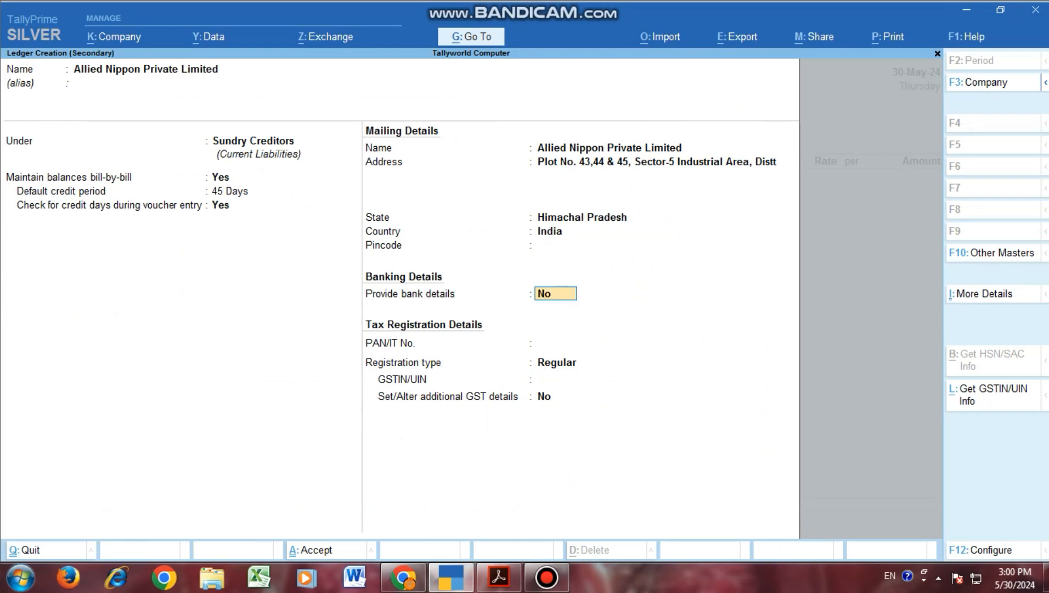
{"action": "key", "text": "Return"}
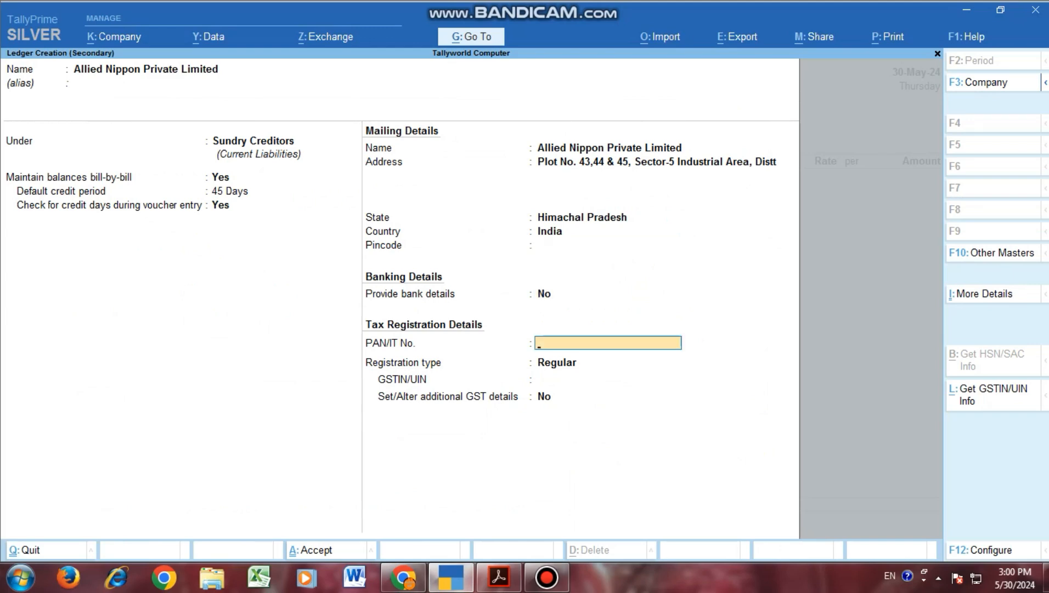
{"action": "key", "text": "Up"}
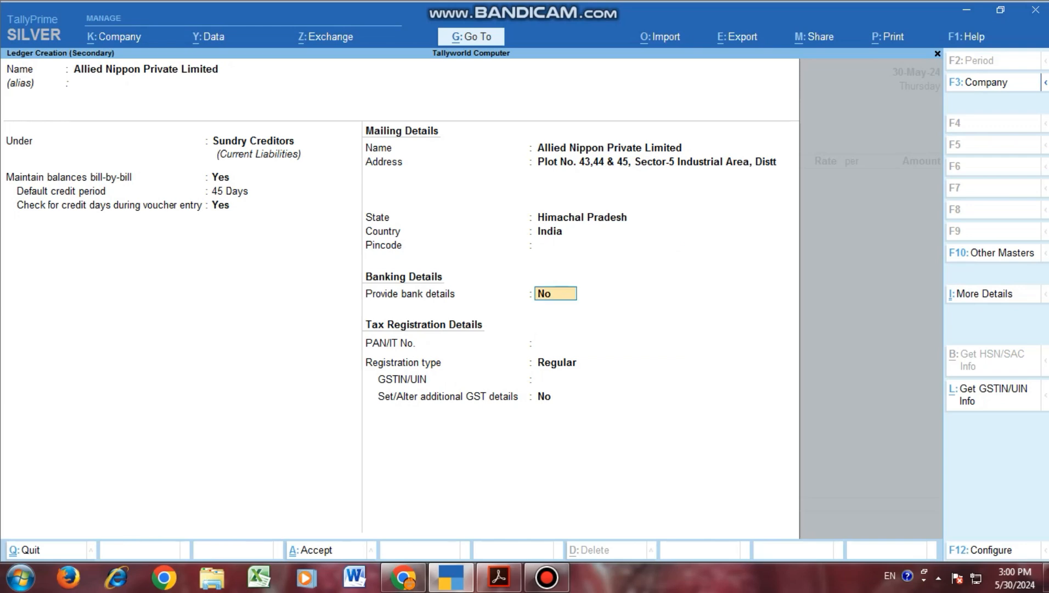
{"action": "key", "text": "Return"}
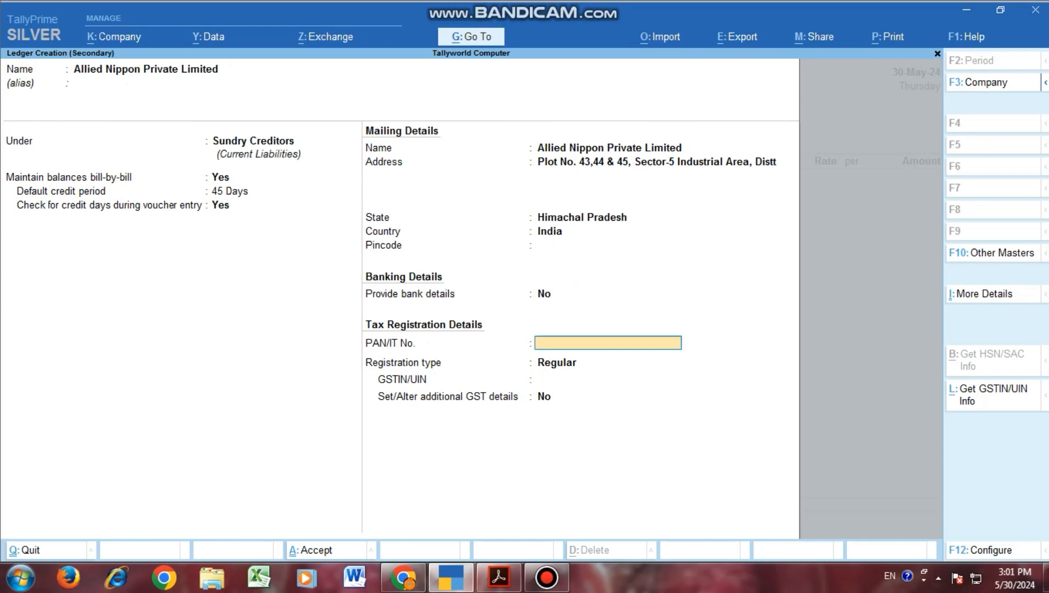
{"action": "key", "text": "Return"}
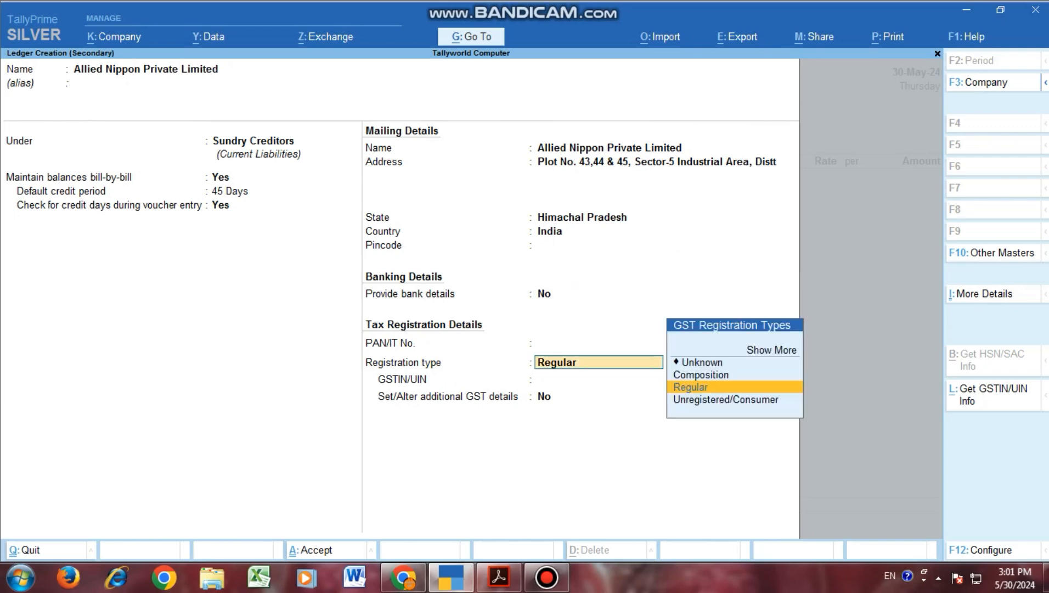
Step: Look over the ledger configuration options without changing them and keep the GST registration type as Regular
{"action": "key", "text": "F12"}
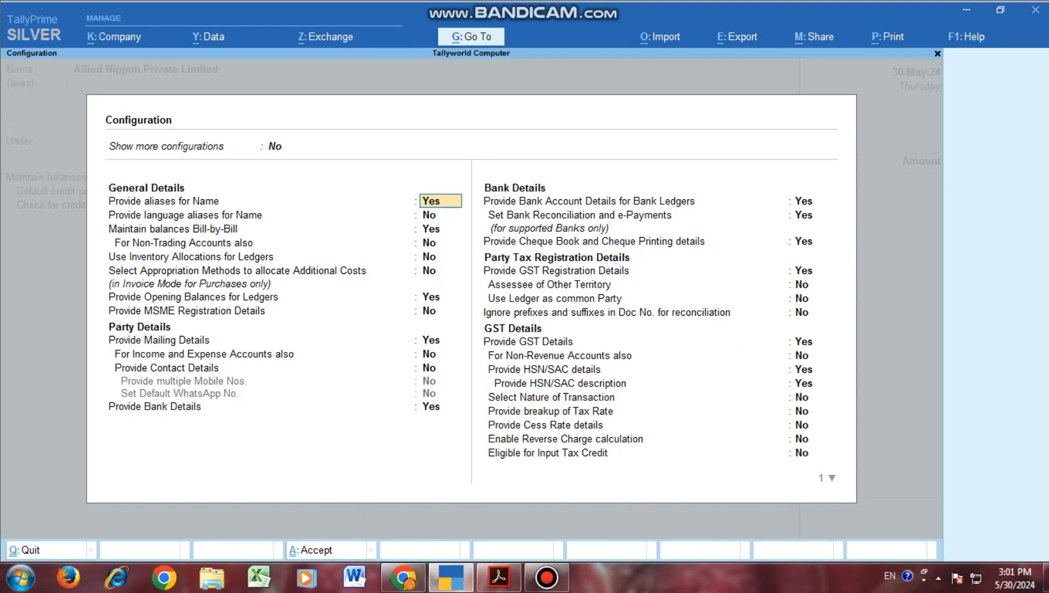
{"action": "key", "text": "Escape"}
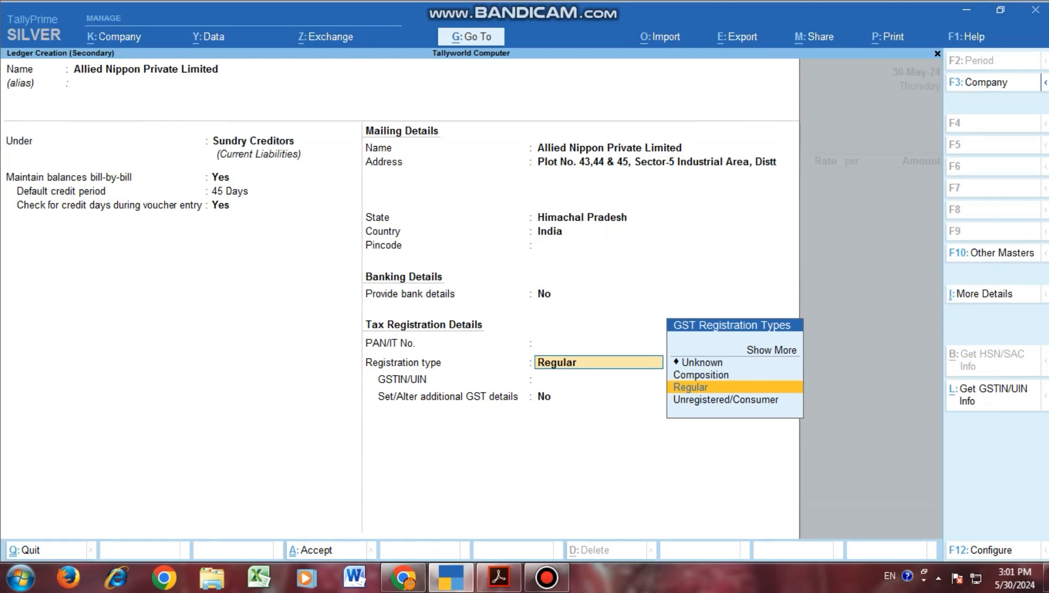
{"action": "key", "text": "Return"}
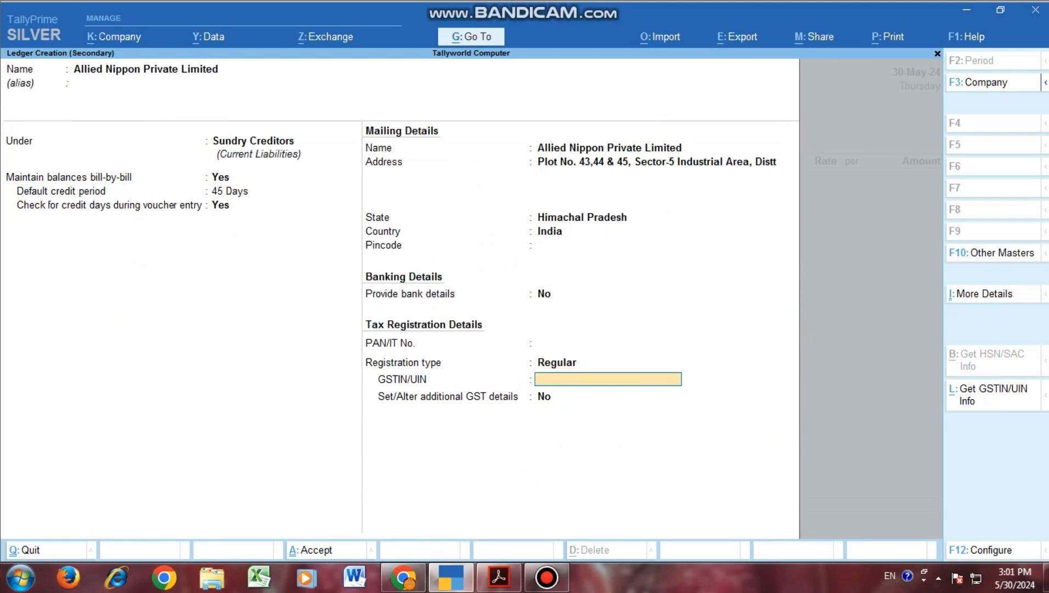
Step: Copy the supplier's GSTIN from the Acrobat Reader invoice into the TallyPrime ledger, keep additional GST details at No and save the ledger
{"action": "mouse_move", "coordinate": [403, 576]}
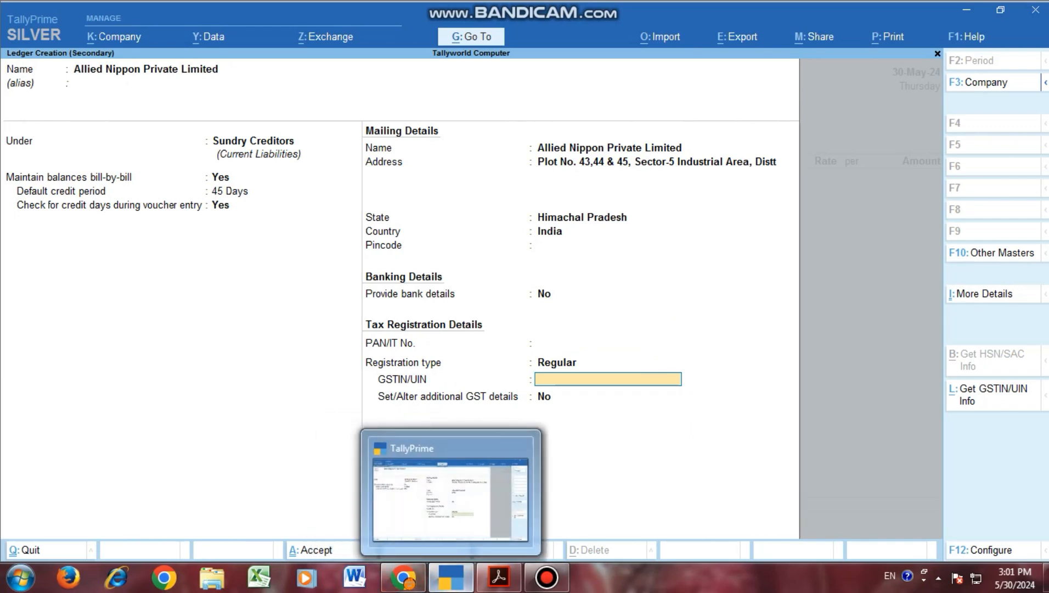
{"action": "left_click", "coordinate": [499, 576]}
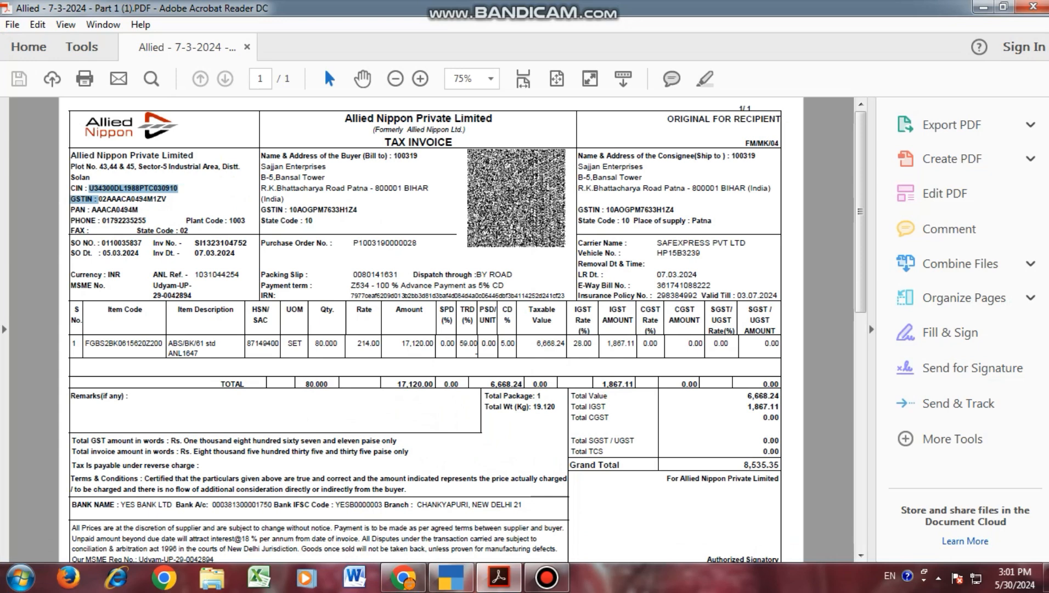
{"action": "left_click", "coordinate": [103, 200]}
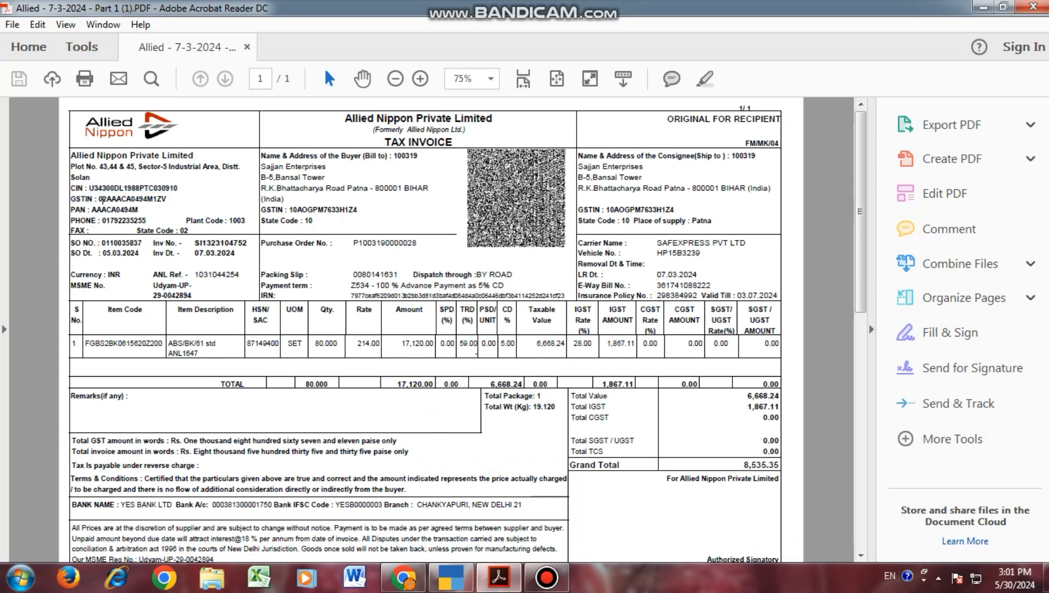
{"action": "left_click_drag", "start_coordinate": [100, 199], "coordinate": [166, 200]}
{"action": "key", "text": "ctrl+c"}
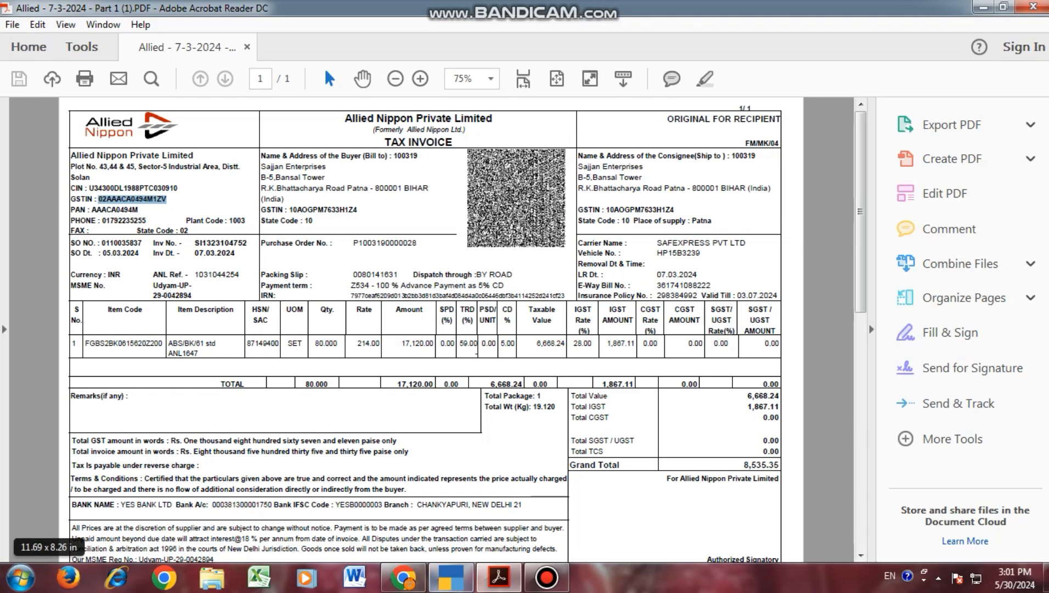
{"action": "left_click", "coordinate": [451, 576]}
{"action": "key", "text": "ctrl"}
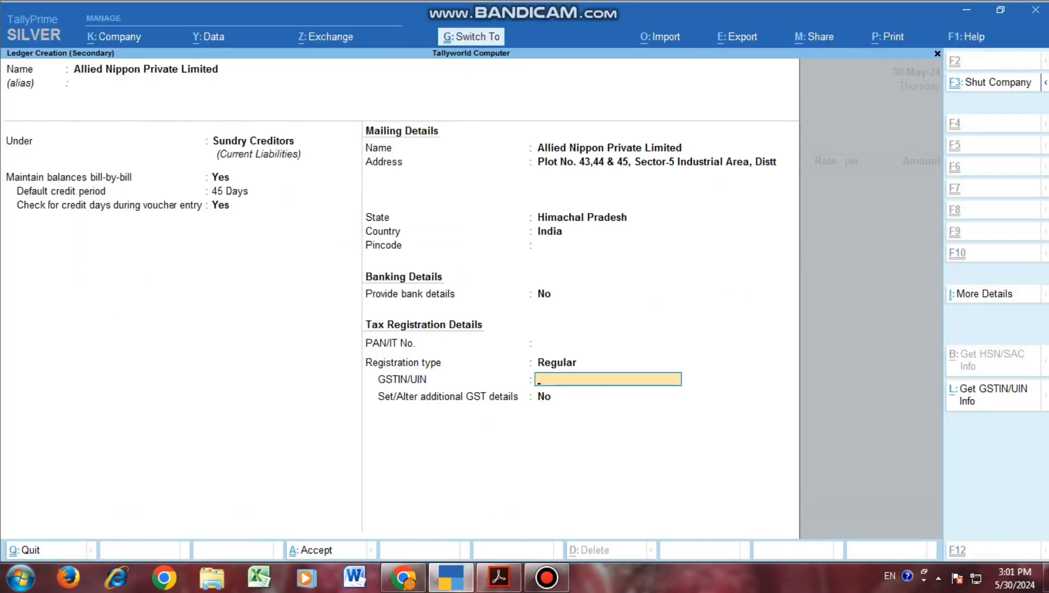
{"action": "key", "text": "ctrl+v"}
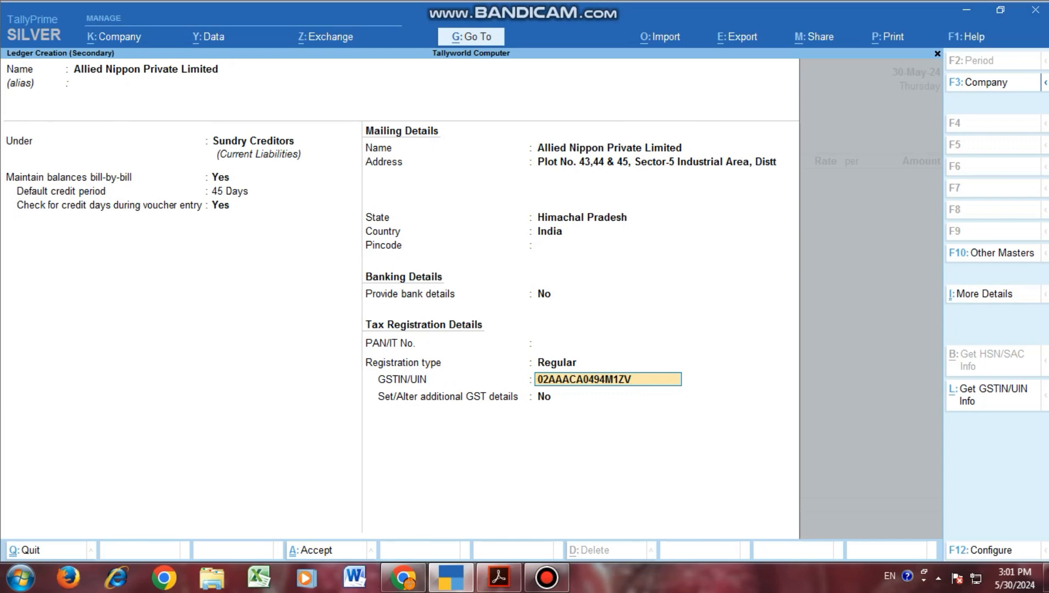
{"action": "key", "text": "Return"}
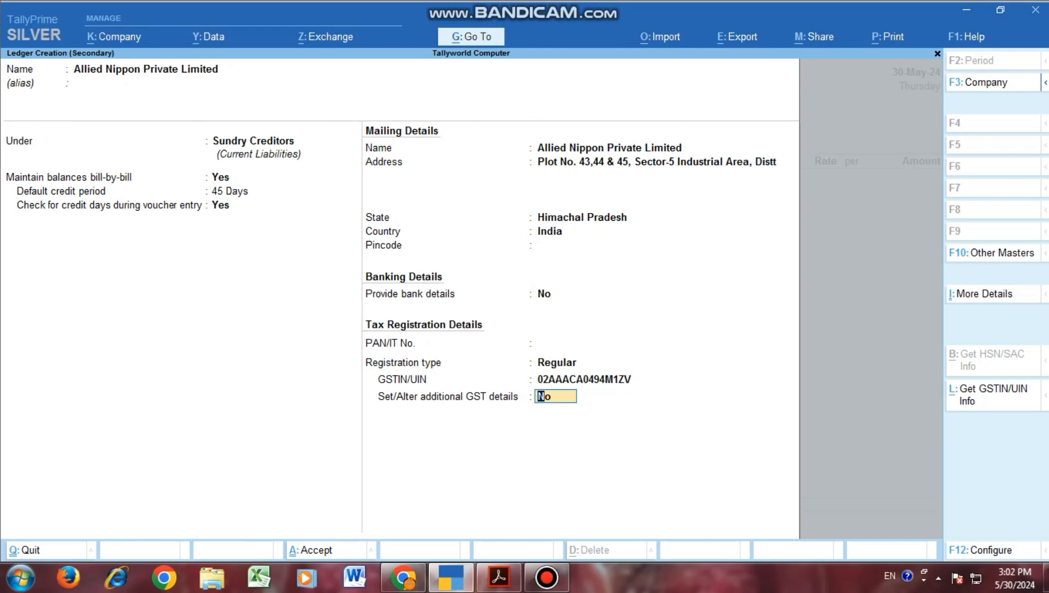
{"action": "key", "text": "Return"}
{"action": "key", "text": "Return"}
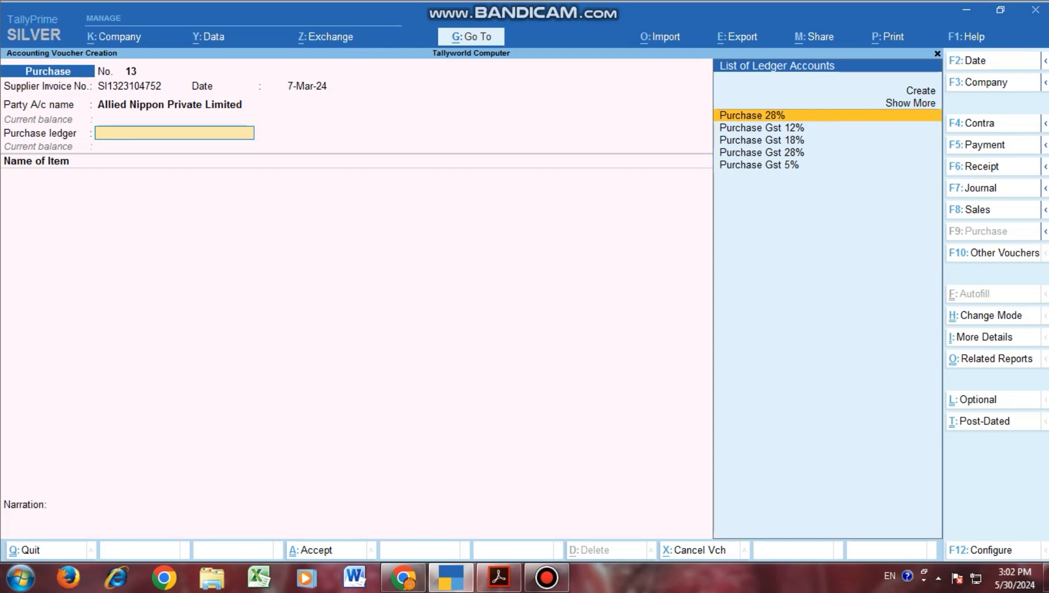
Step: Create a new purchase ledger from the voucher, named Purchase IGST, under the Purchase Accounts group
{"action": "key", "text": "alt"}
{"action": "key", "text": "alt+c"}
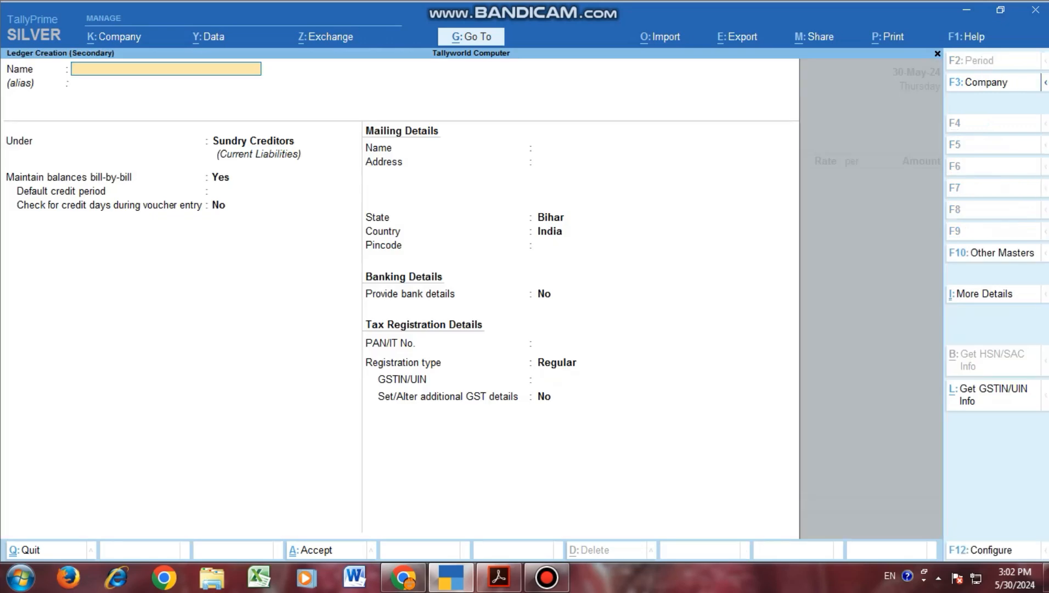
{"action": "type", "text": "Purchase"}
{"action": "type", "text": "IGST"}
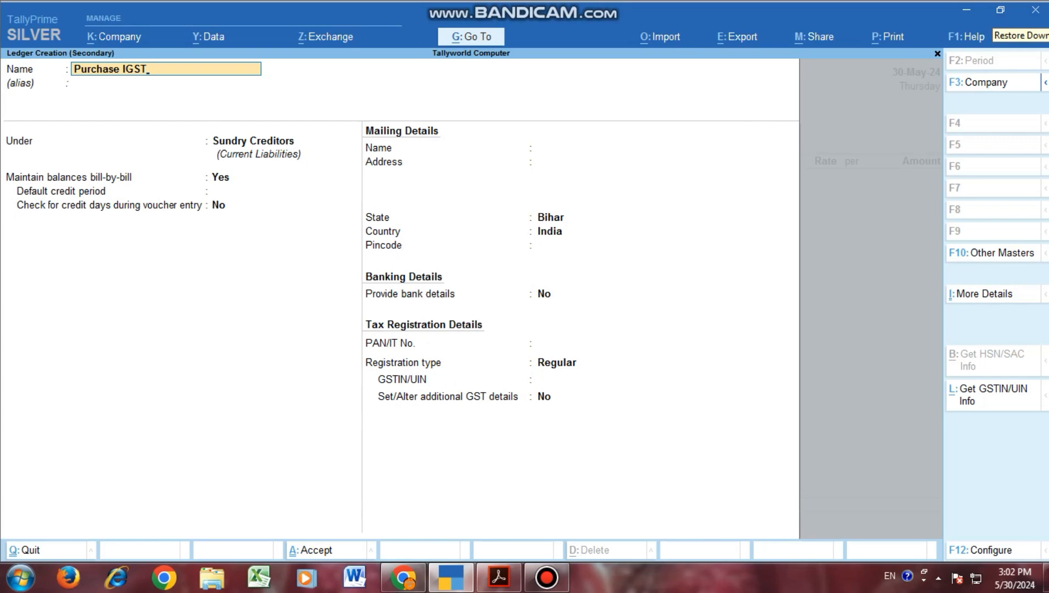
{"action": "key", "text": "Return"}
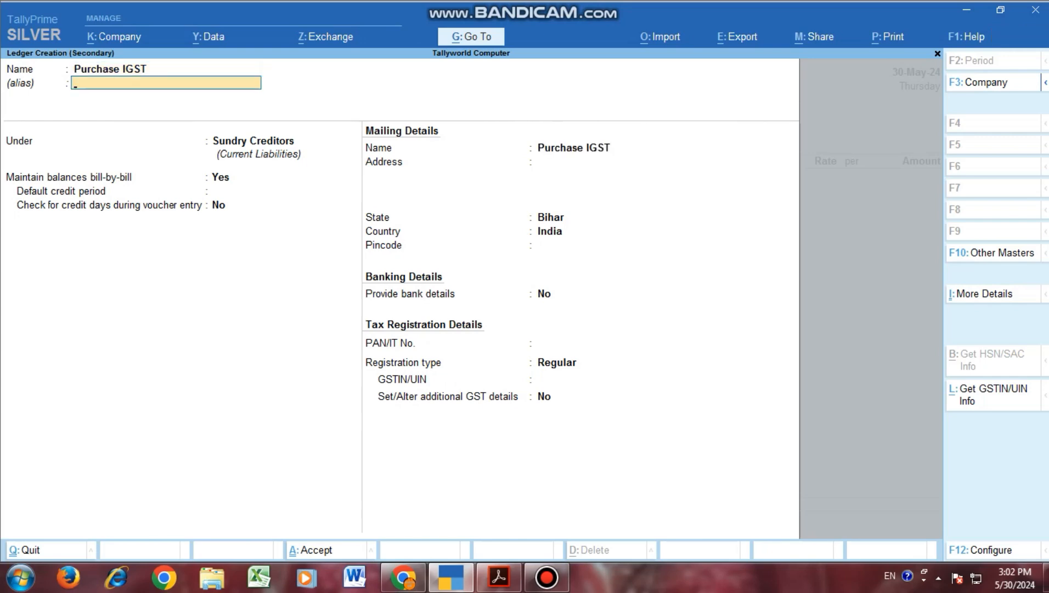
{"action": "key", "text": "Return"}
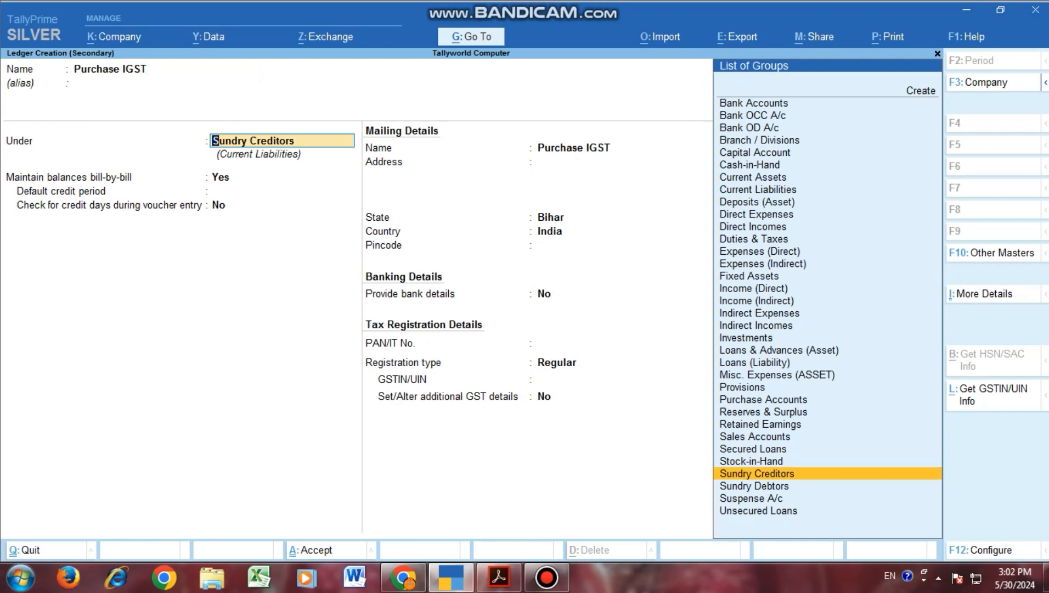
{"action": "type", "text": "P"}
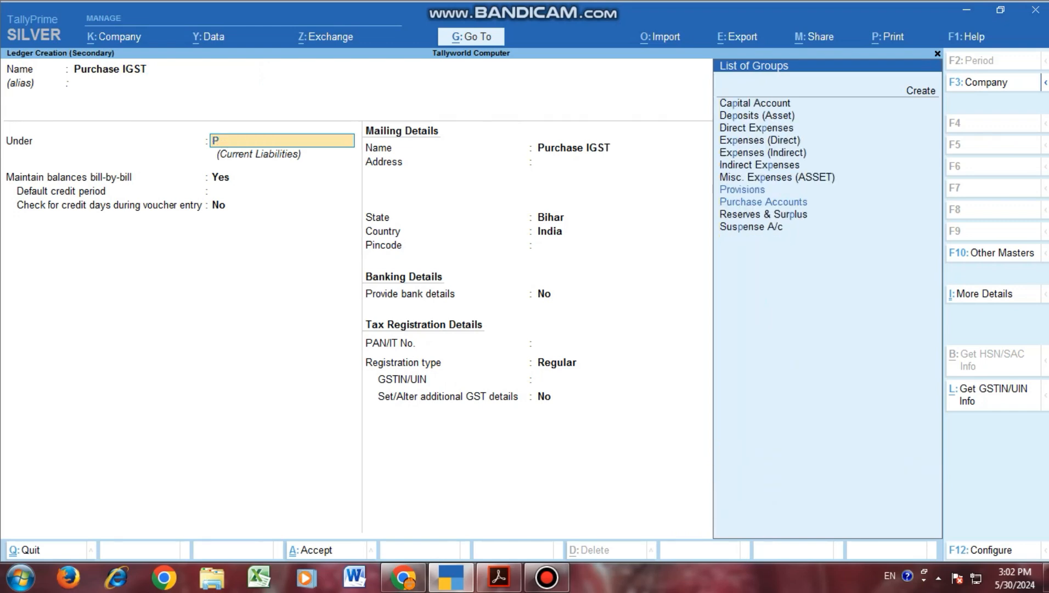
{"action": "type", "text": "u"}
{"action": "key", "text": "Return"}
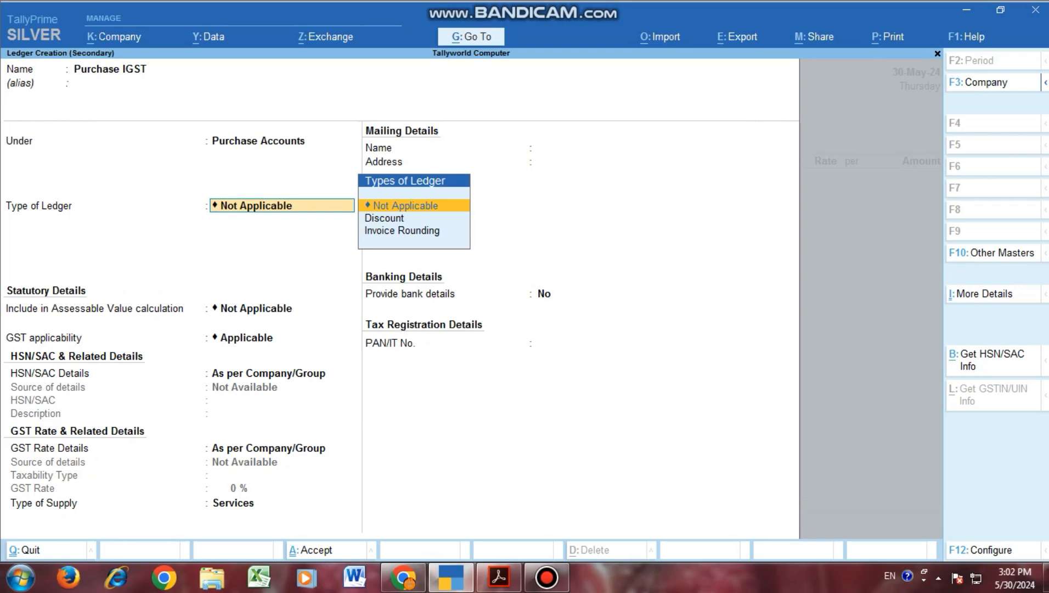
Step: Keep ledger type and assessable value Not Applicable, GST Applicable, and the HSN/SAC and GST rate details As per Company/Group
{"action": "key", "text": "Return"}
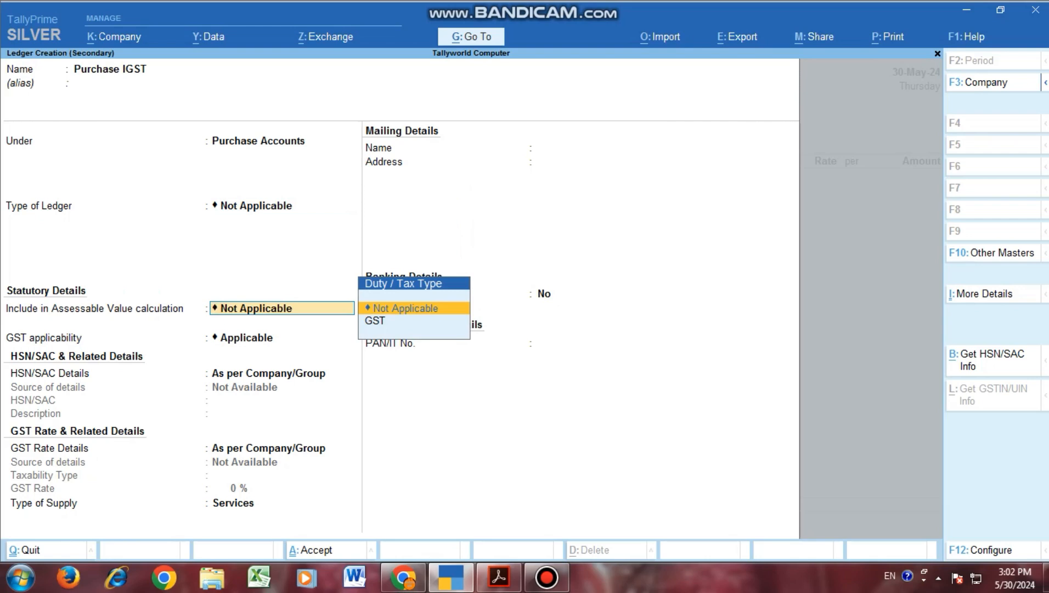
{"action": "key", "text": "Return"}
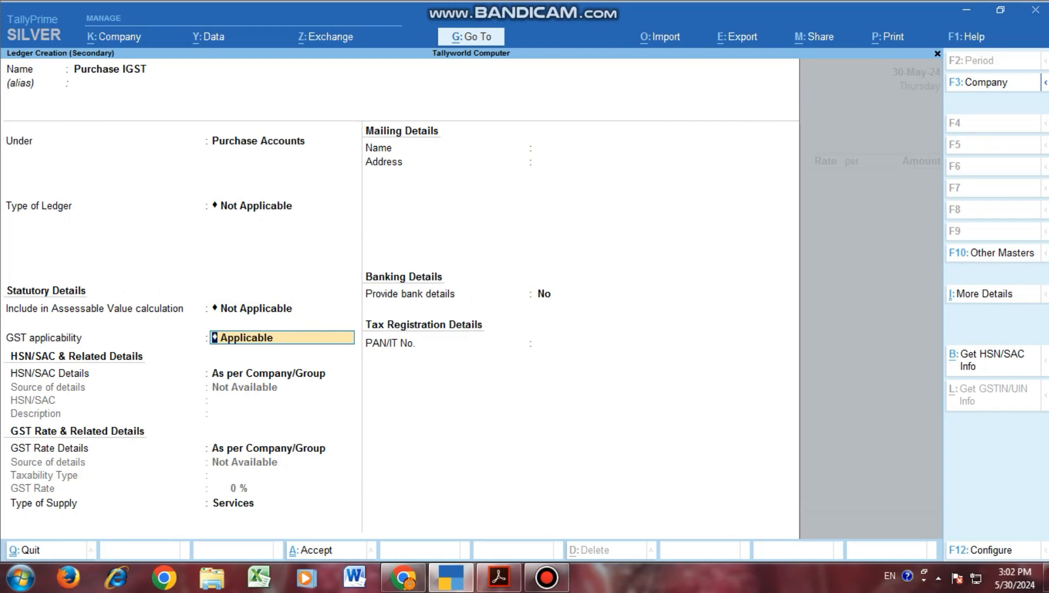
{"action": "key", "text": "Return"}
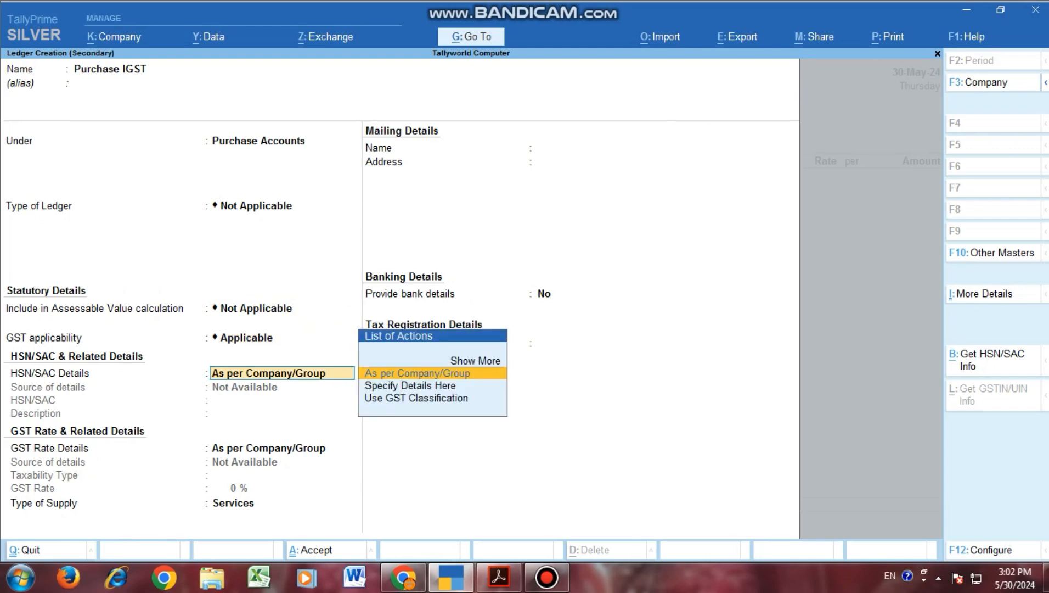
{"action": "key", "text": "Return"}
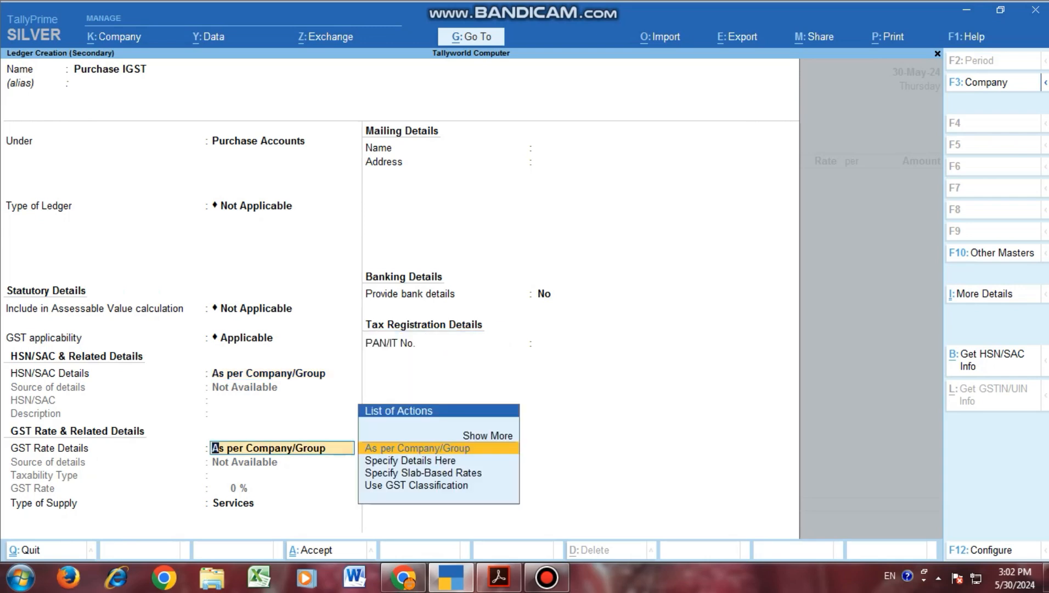
{"action": "key", "text": "Return"}
Step: Set the type of supply to Goods and save the Purchase IGST ledger for use in the voucher
{"action": "key", "text": "Up"}
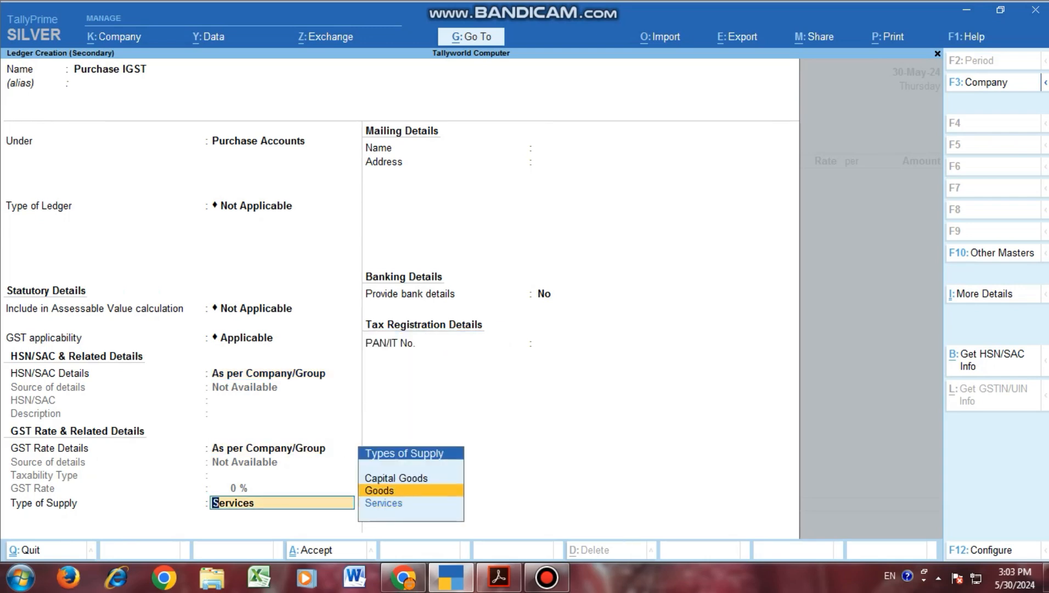
{"action": "key", "text": "Up"}
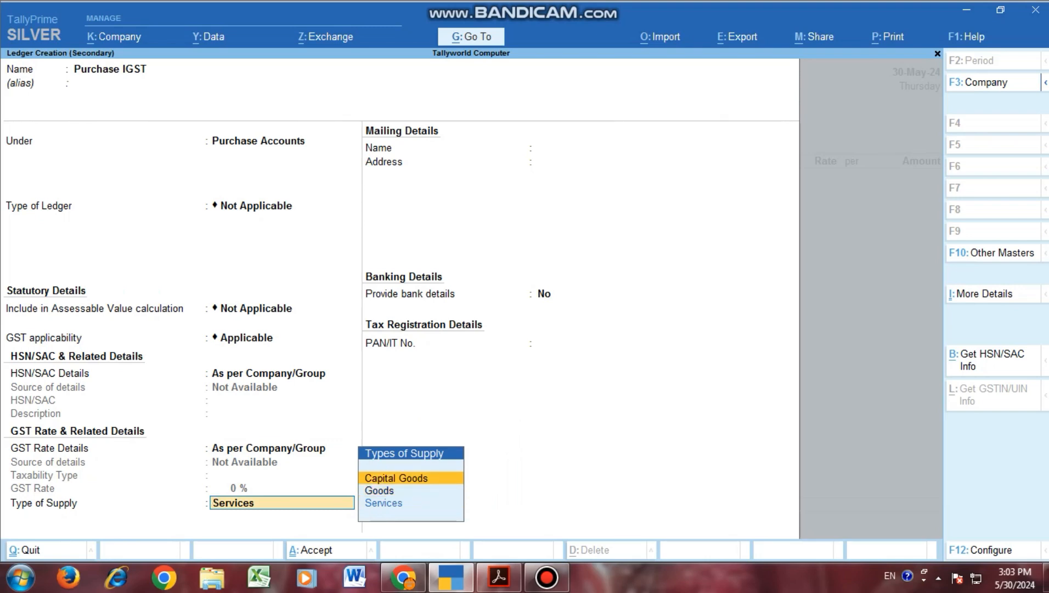
{"action": "key", "text": "Down"}
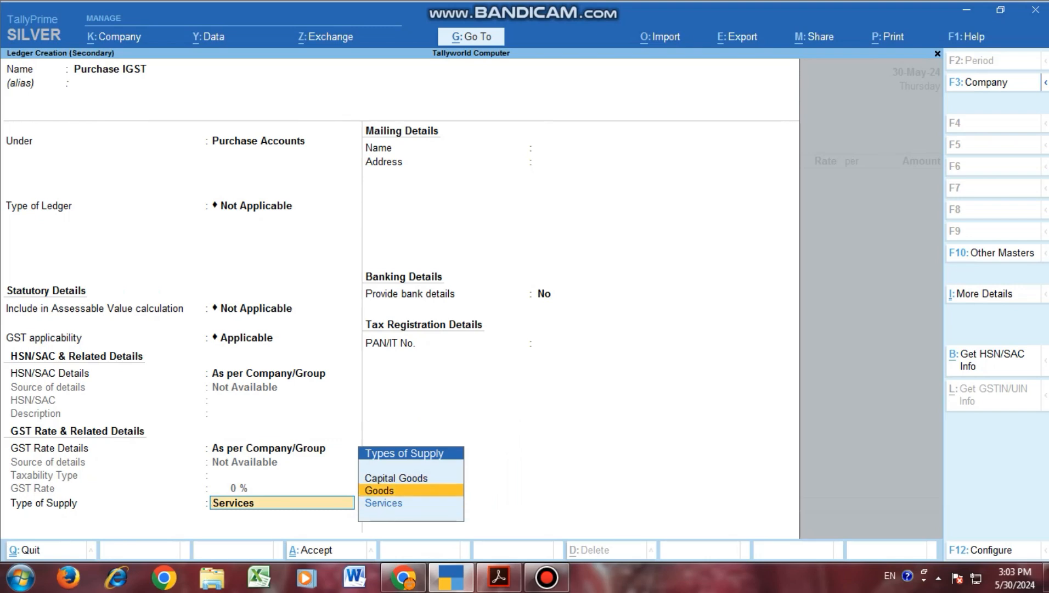
{"action": "key", "text": "Return"}
{"action": "key", "text": "Return"}
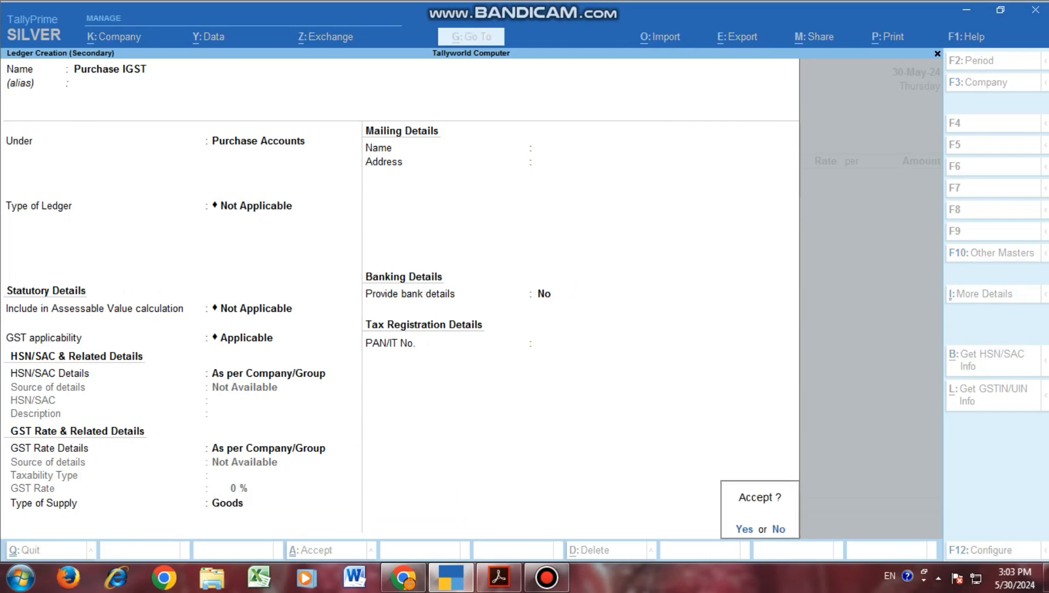
{"action": "key", "text": "Return"}
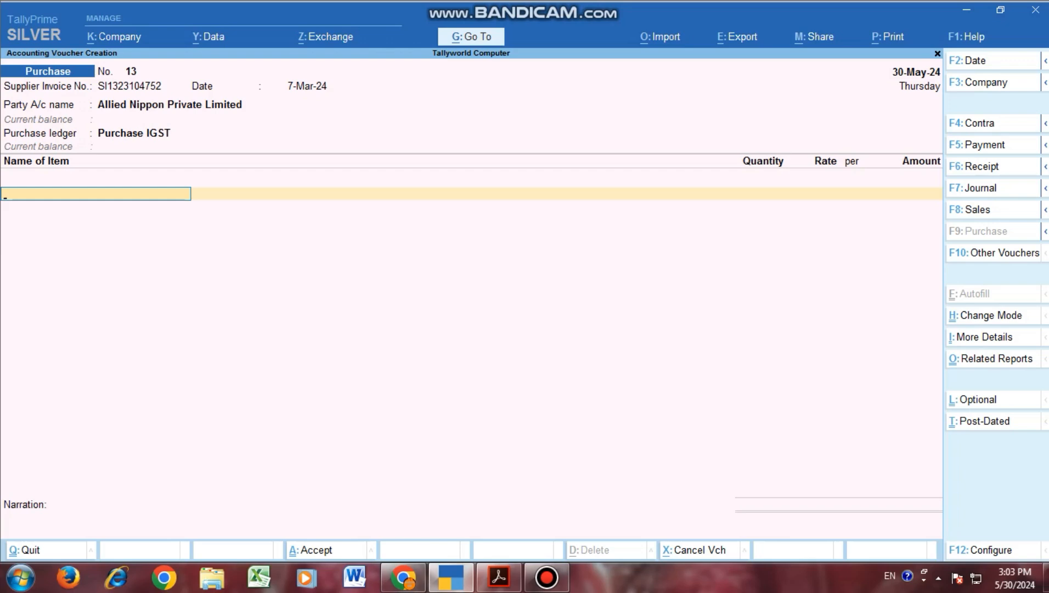
Step: Copy the item code FGBS2BK0615620Z200 from the invoice's item table in Acrobat Reader and return to TallyPrime
{"action": "left_click", "coordinate": [499, 576]}
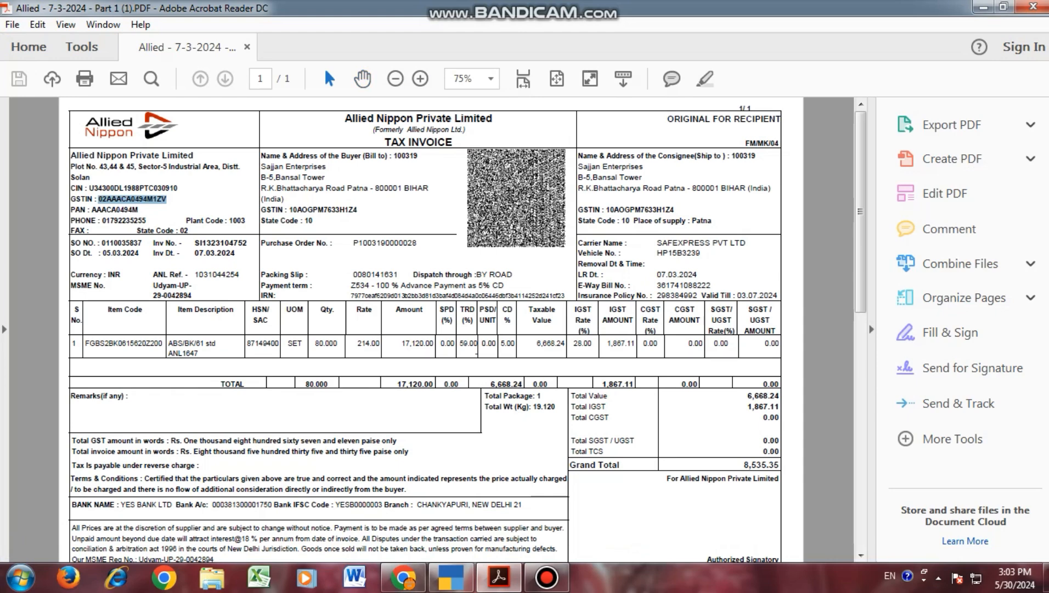
{"action": "left_click", "coordinate": [421, 78]}
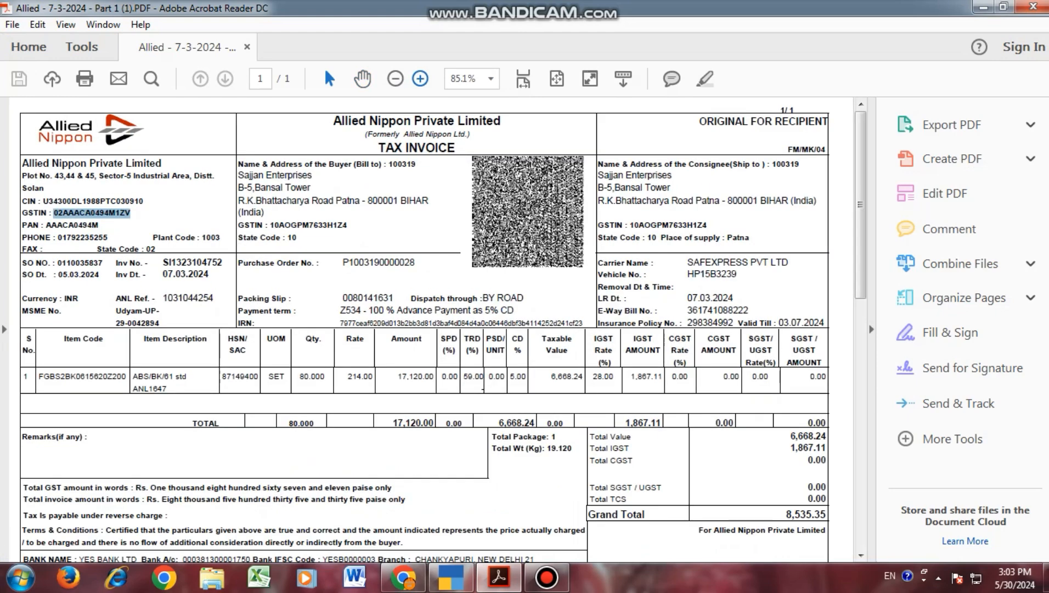
{"action": "left_click", "coordinate": [420, 79]}
{"action": "left_click_drag", "start_coordinate": [190, 306], "coordinate": [247, 308]}
{"action": "left_click", "coordinate": [248, 316]}
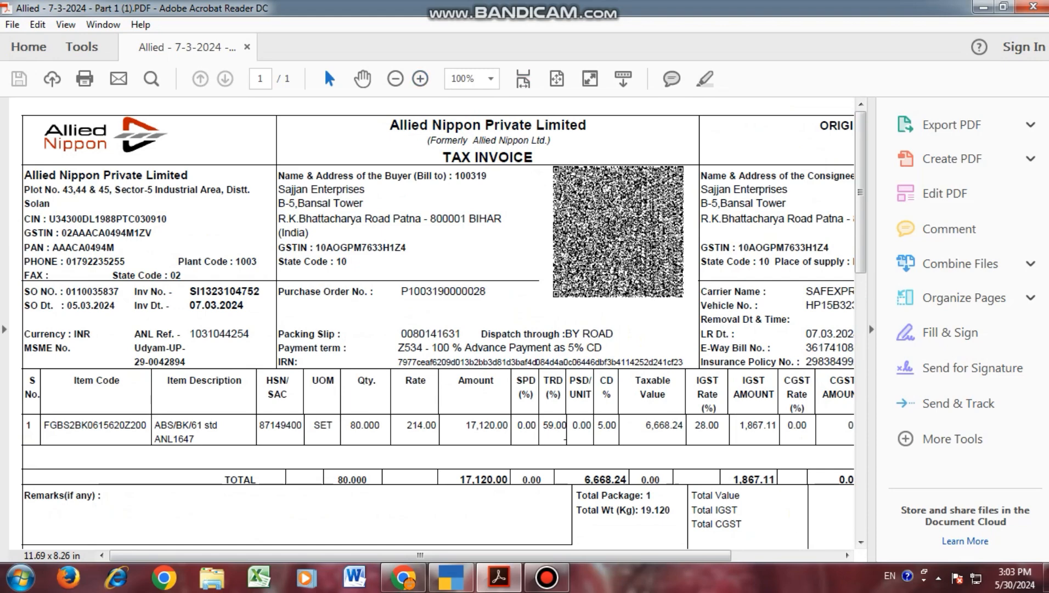
{"action": "left_click", "coordinate": [420, 79]}
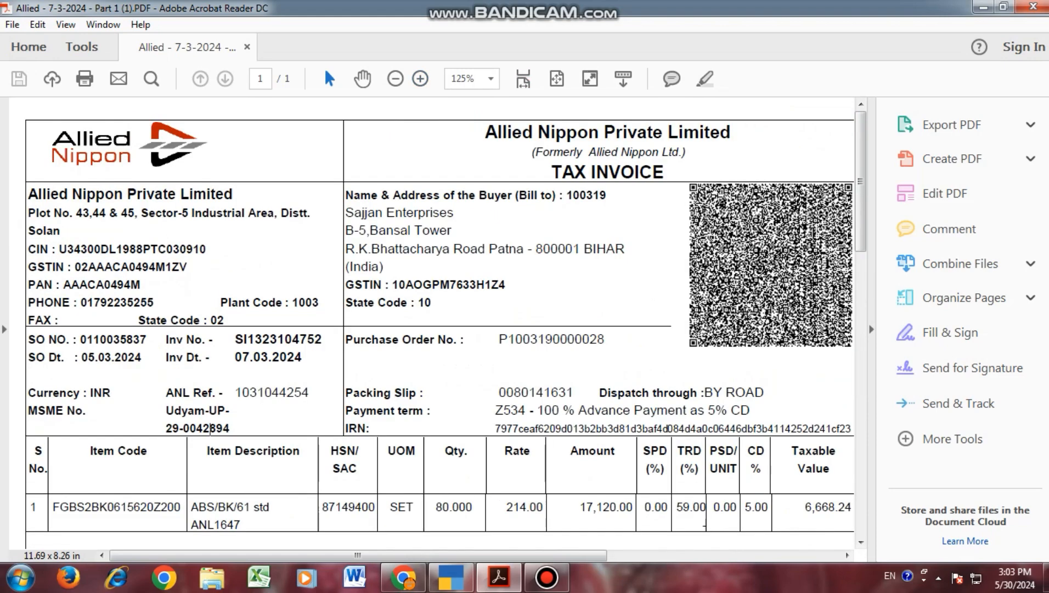
{"action": "left_click_drag", "start_coordinate": [183, 428], "coordinate": [262, 339]}
{"action": "left_click", "coordinate": [860, 542]}
{"action": "scroll", "coordinate": [861, 541], "scroll_direction": "down", "scroll_amount": 3}
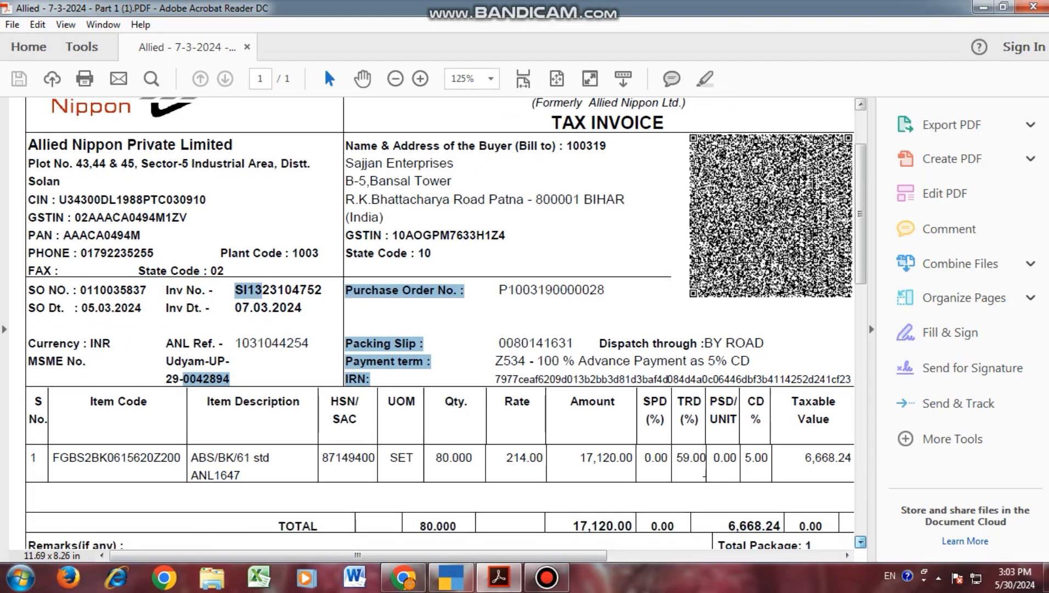
{"action": "scroll", "coordinate": [860, 541], "scroll_direction": "down", "scroll_amount": 1}
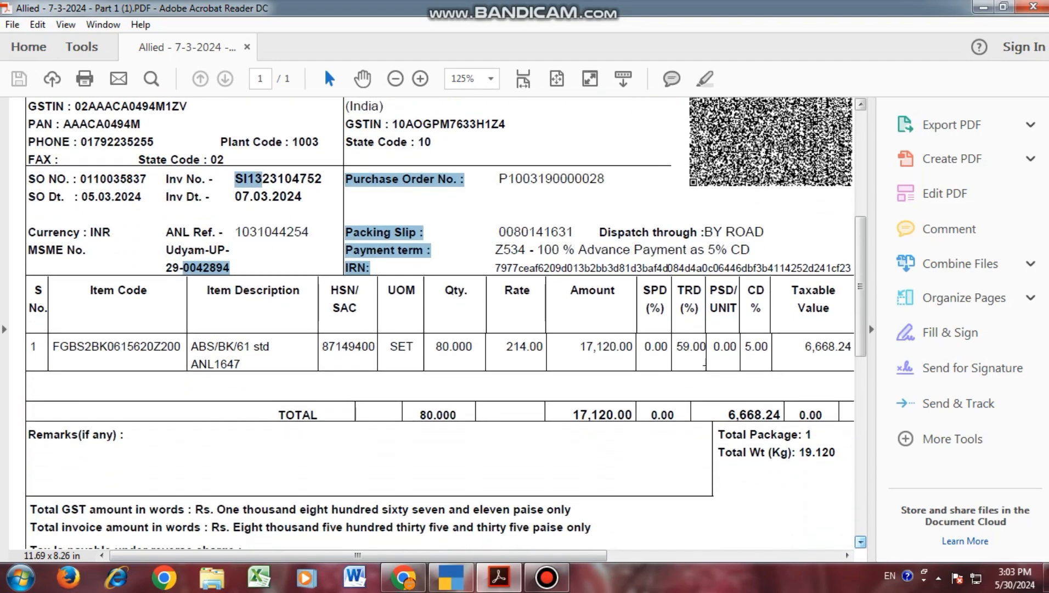
{"action": "left_click", "coordinate": [785, 504]}
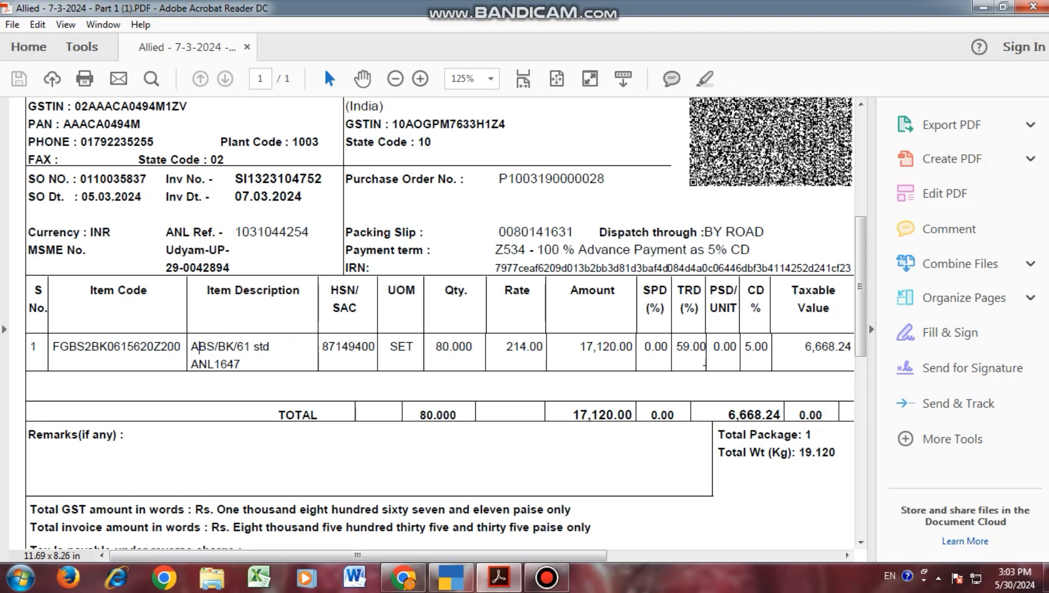
{"action": "left_click_drag", "start_coordinate": [53, 346], "coordinate": [181, 347]}
{"action": "key", "text": "ctrl+c"}
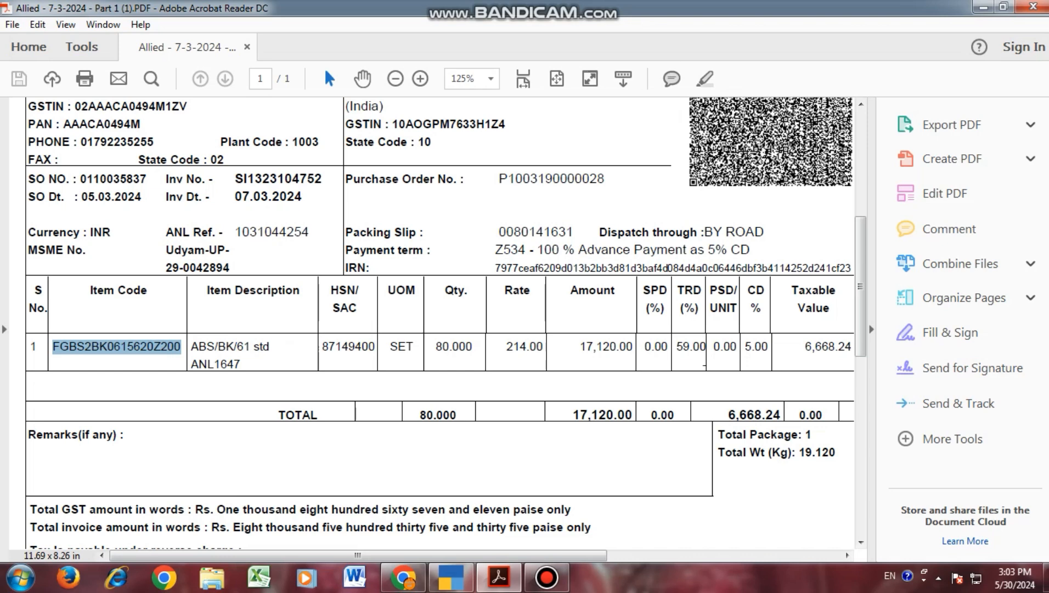
{"action": "left_click", "coordinate": [447, 579]}
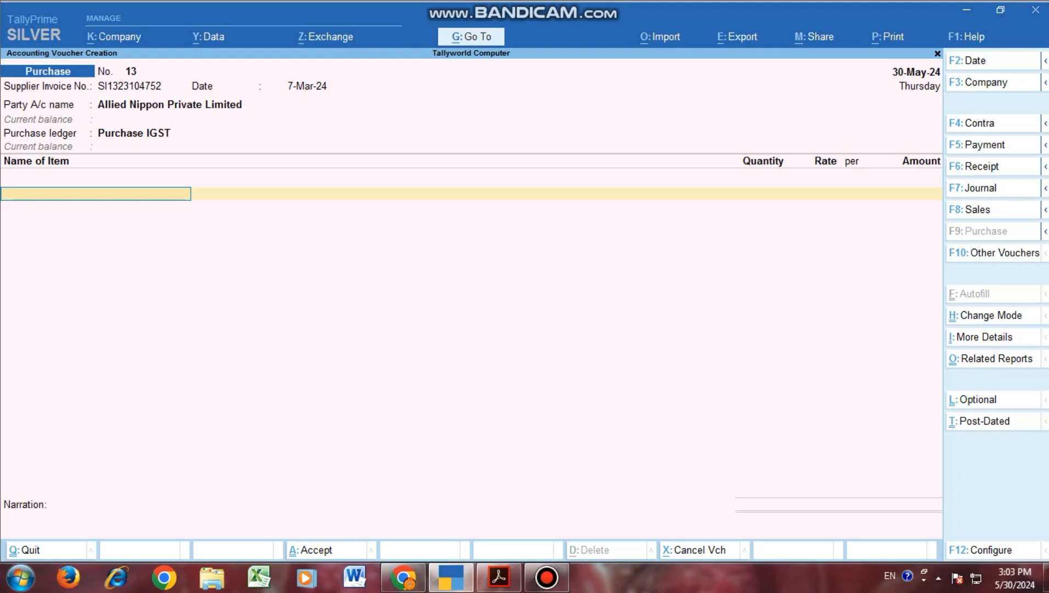
Step: Change the purchase voucher's mode to Accounting Invoice
{"action": "key", "text": "ctrl"}
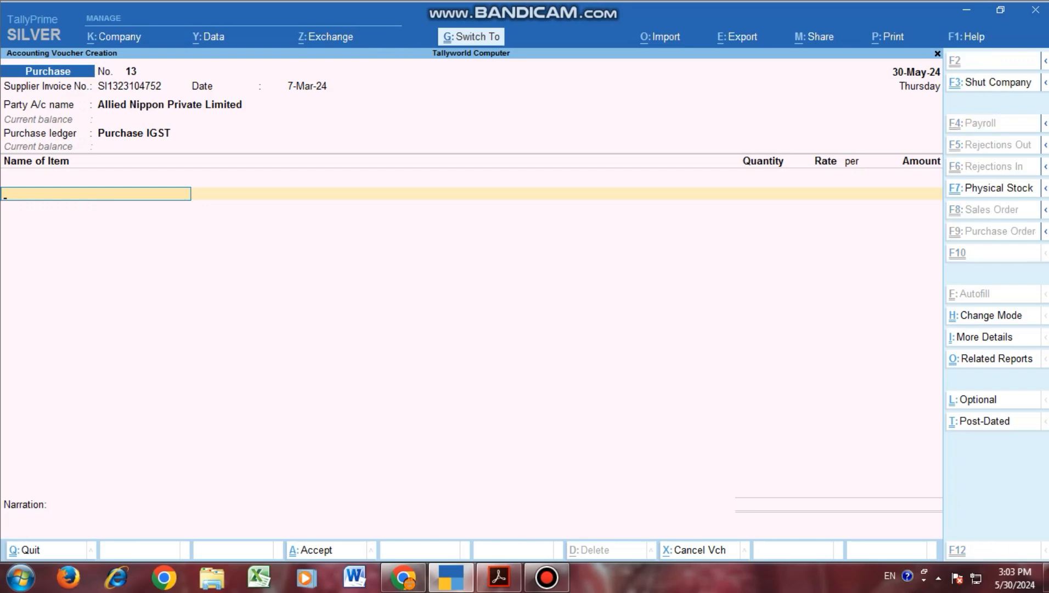
{"action": "key", "text": "ctrl+h"}
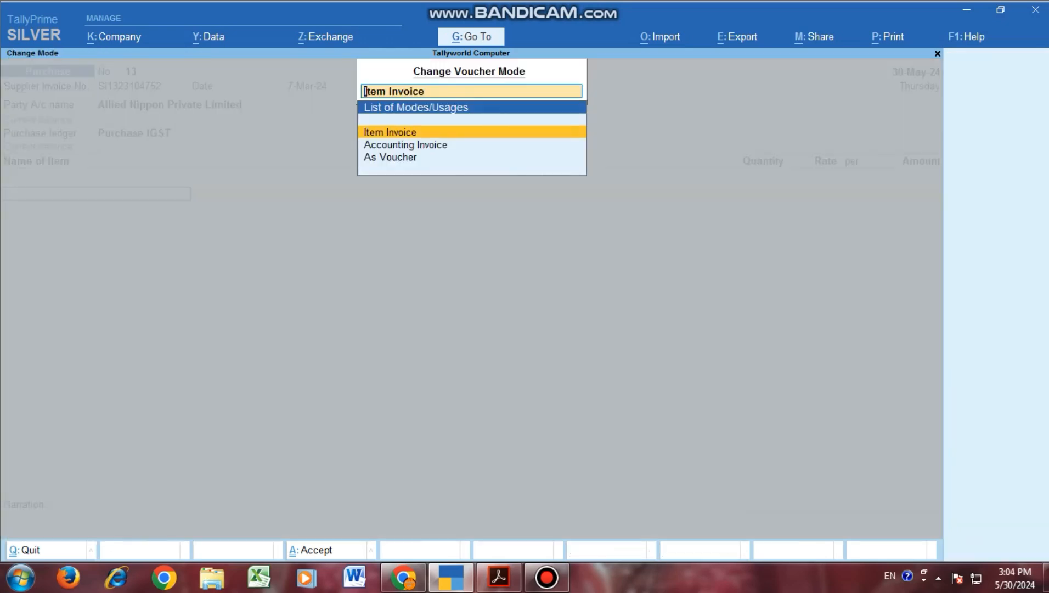
{"action": "key", "text": "Down"}
{"action": "key", "text": "Return"}
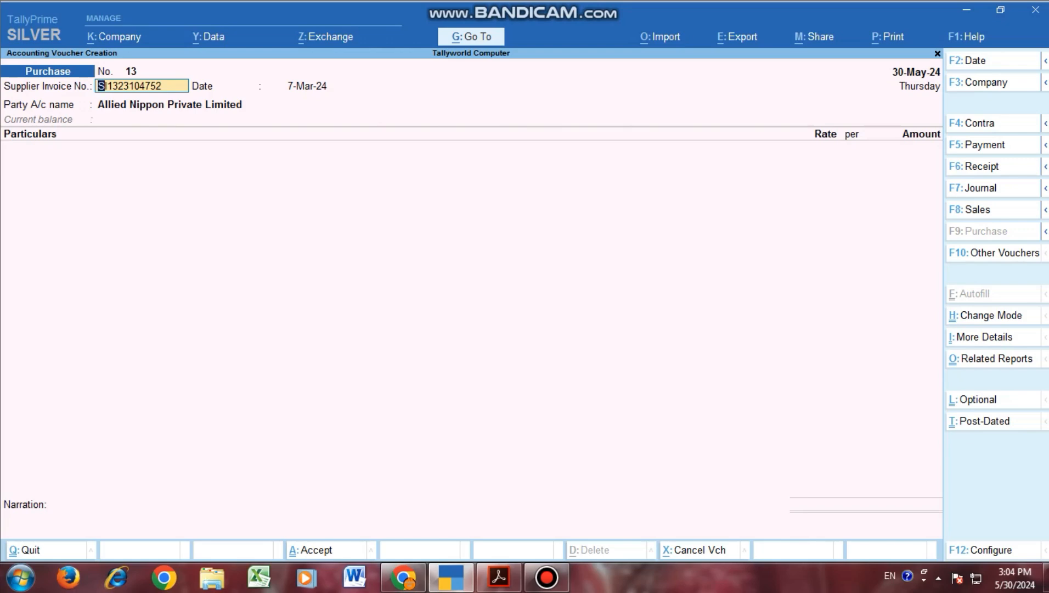
Step: Change the voucher mode back to Item Invoice, keep the invoice and party details, and select Purchase IGST as the purchase ledger
{"action": "key", "text": "ctrl"}
{"action": "key", "text": "ctrl+h"}
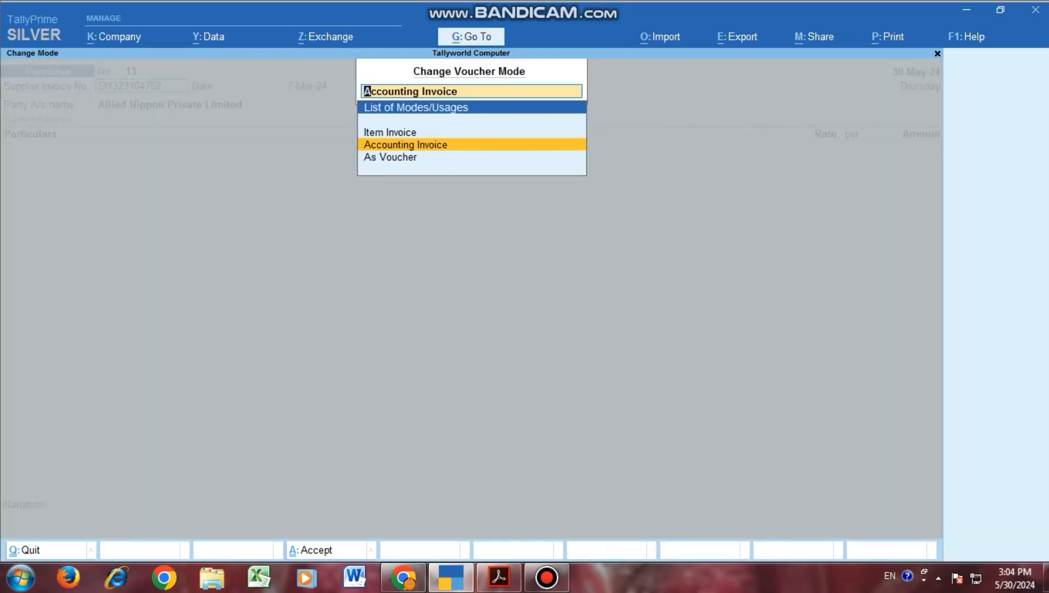
{"action": "key", "text": "Up"}
{"action": "key", "text": "Return"}
{"action": "key", "text": "Return"}
{"action": "key", "text": "Return"}
{"action": "key", "text": "Return"}
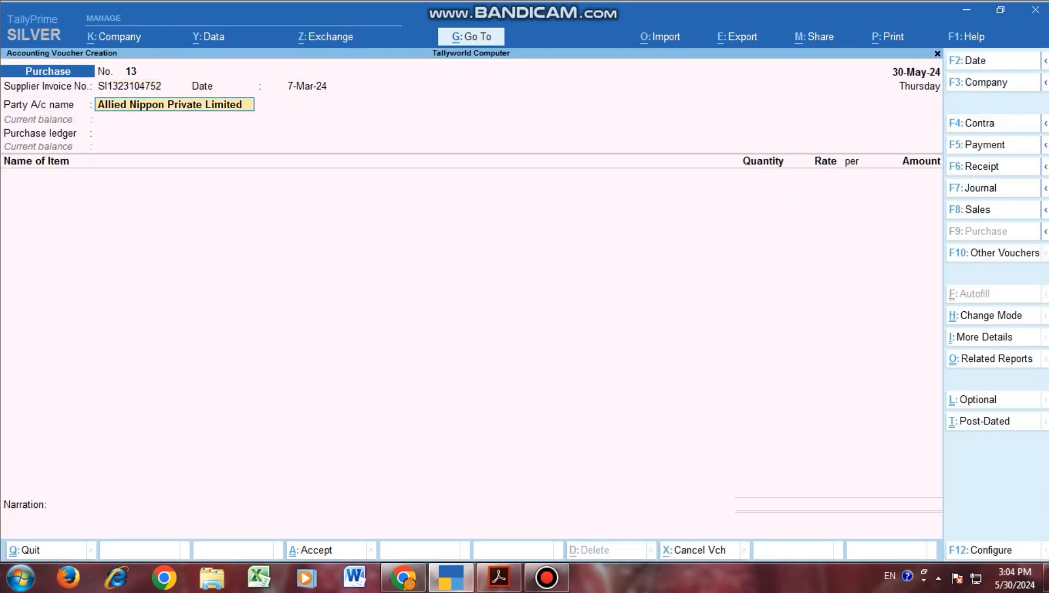
{"action": "key", "text": "Down"}
{"action": "key", "text": "Down"}
{"action": "key", "text": "Down"}
{"action": "key", "text": "Down"}
{"action": "key", "text": "Down"}
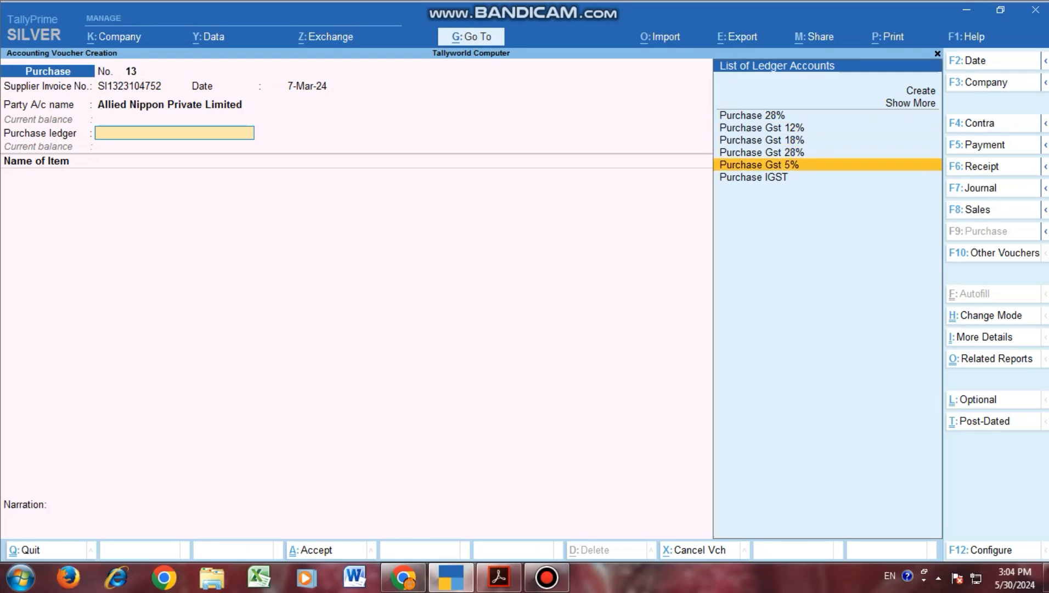
{"action": "key", "text": "Return"}
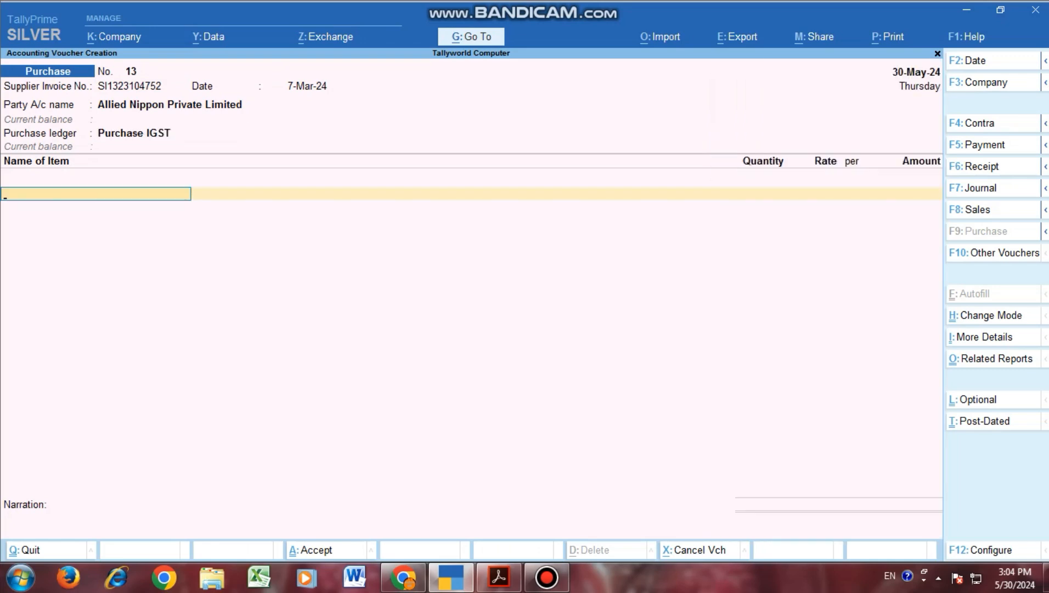
Step: Create a new stock item from the voucher, using the copied item code FGBS2BK0615620Z200 as its name
{"action": "key", "text": "alt+c"}
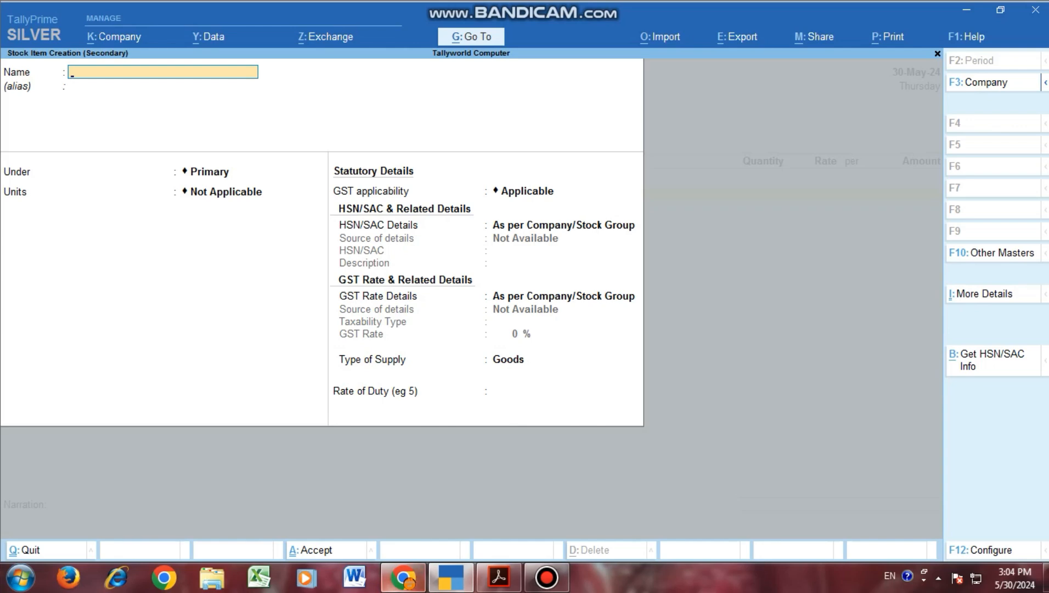
{"action": "key", "text": "ctrl"}
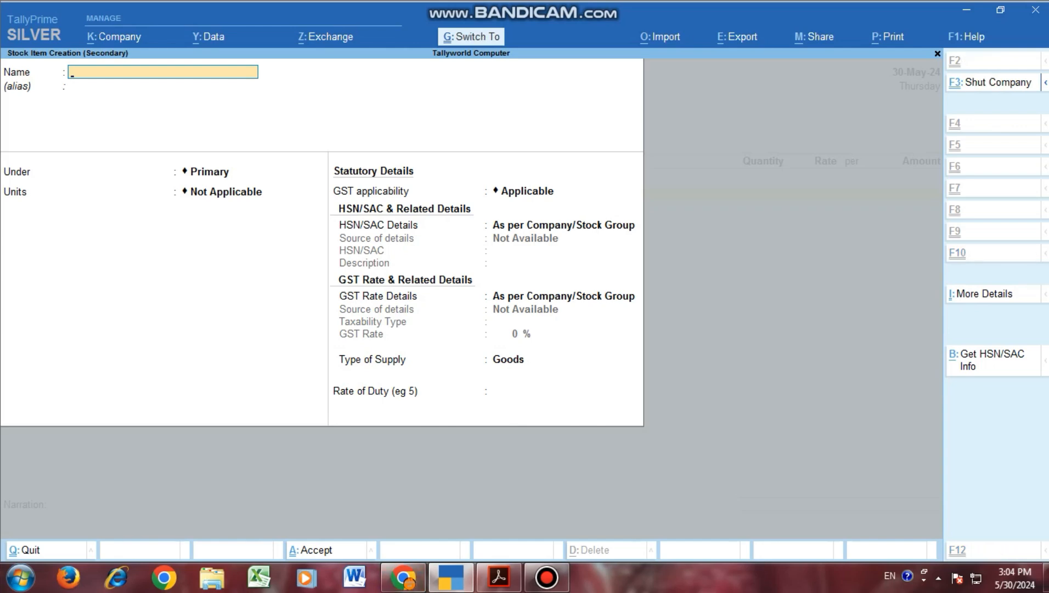
{"action": "key", "text": "ctrl+v"}
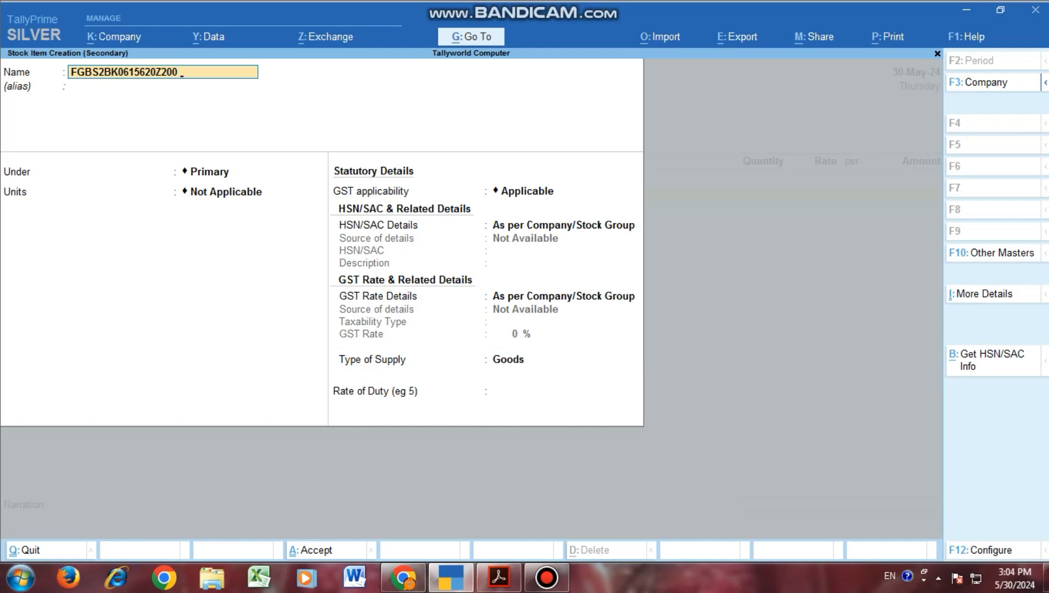
Step: Append the item description ABS/BK/61 std ANL1647, copied from the Acrobat Reader invoice, to the stock item's name in TallyPrime
{"action": "key", "text": "alt"}
{"action": "key", "text": "alt+Tab"}
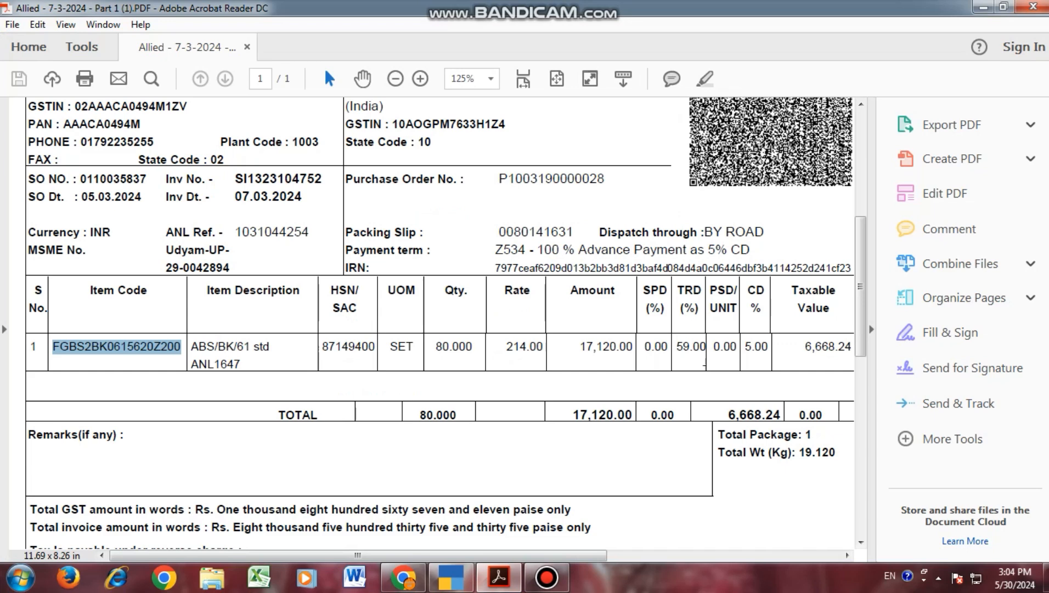
{"action": "left_click_drag", "start_coordinate": [190, 346], "coordinate": [241, 365]}
{"action": "key", "text": "ctrl+c"}
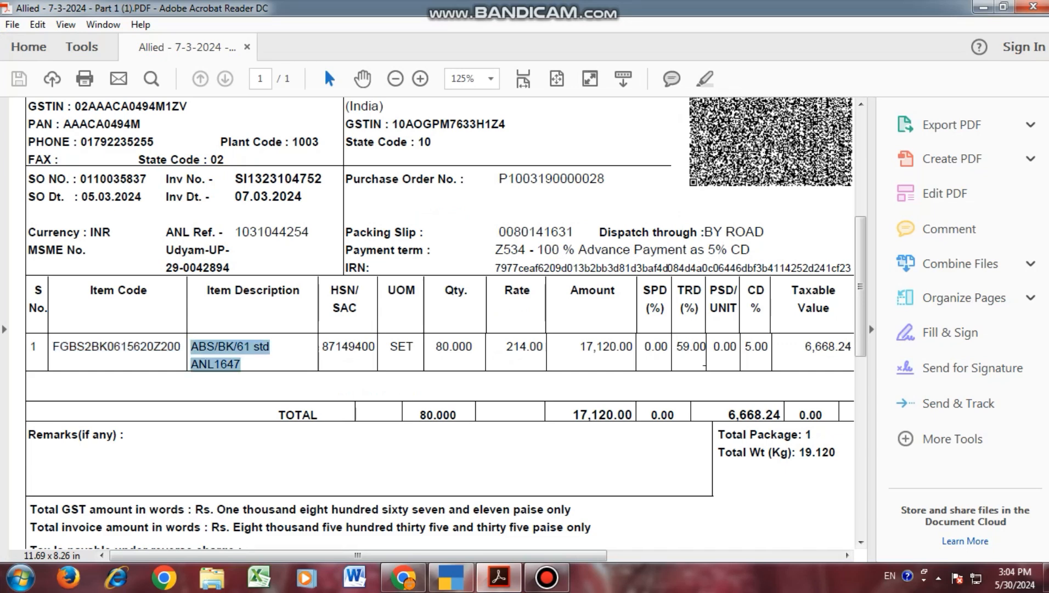
{"action": "key", "text": "alt+Tab"}
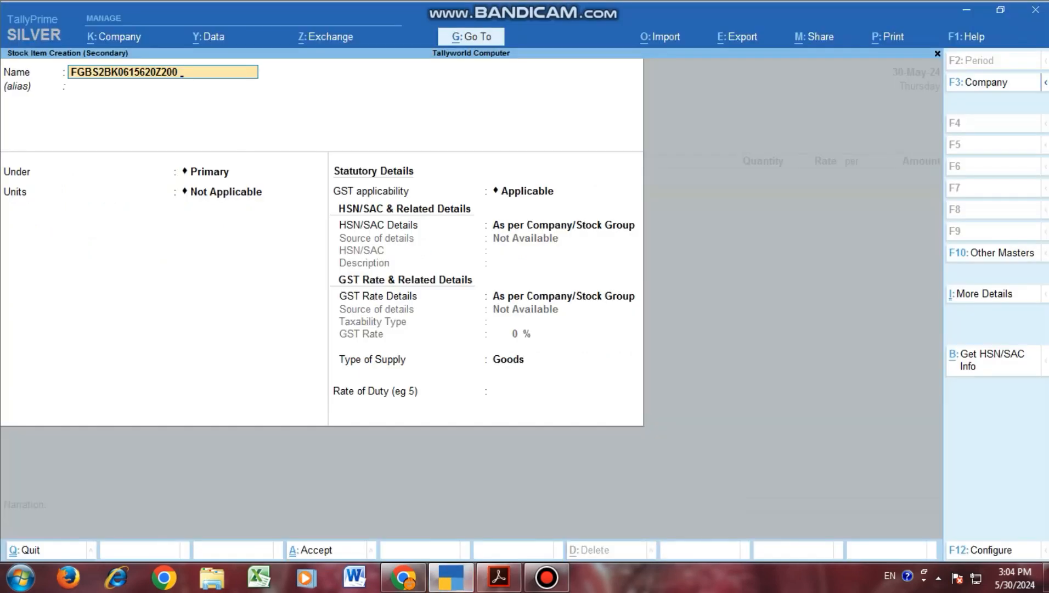
{"action": "key", "text": "ctrl+v"}
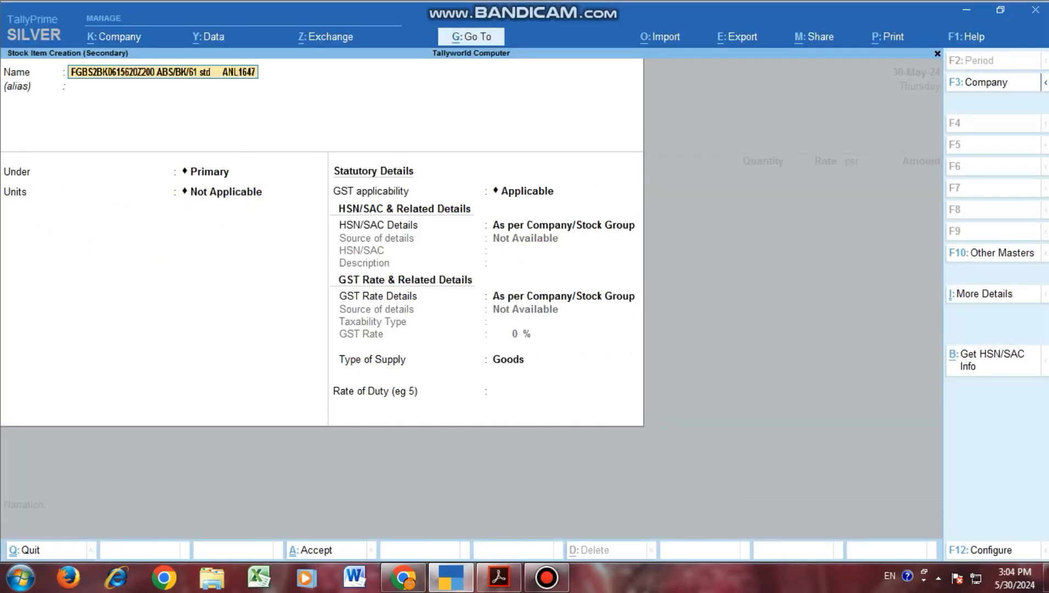
Step: Remove the appended description so the stock item's name is only FGBS2BK0615620Z200, and leave the alias blank
{"action": "key", "text": "BackSpace"}
{"action": "key", "text": "BackSpace"}
{"action": "key", "text": "BackSpace"}
{"action": "key", "text": "BackSpace"}
{"action": "key", "text": "BackSpace"}
{"action": "key", "text": "BackSpace"}
{"action": "key", "text": "BackSpace"}
{"action": "key", "text": "BackSpace"}
{"action": "key", "text": "BackSpace"}
{"action": "key", "text": "BackSpace"}
{"action": "key", "text": "BackSpace"}
{"action": "key", "text": "BackSpace"}
{"action": "key", "text": "BackSpace"}
{"action": "key", "text": "BackSpace"}
{"action": "key", "text": "BackSpace"}
{"action": "key", "text": "BackSpace"}
{"action": "key", "text": "BackSpace"}
{"action": "key", "text": "BackSpace"}
{"action": "key", "text": "BackSpace"}
{"action": "key", "text": "BackSpace"}
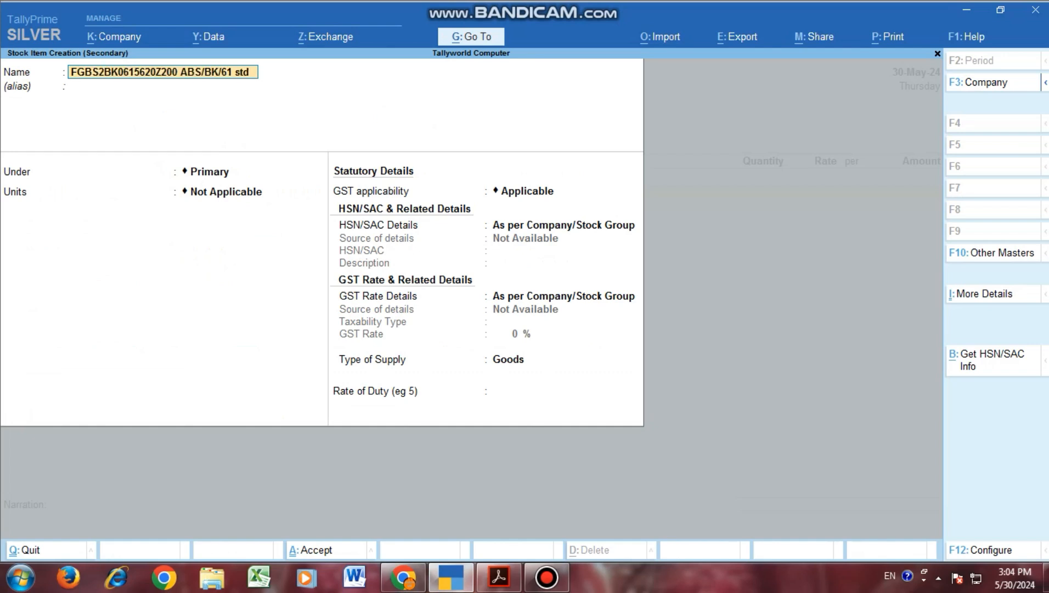
{"action": "key", "text": "BackSpace"}
{"action": "key", "text": "BackSpace"}
{"action": "key", "text": "Return"}
{"action": "key", "text": "Return"}
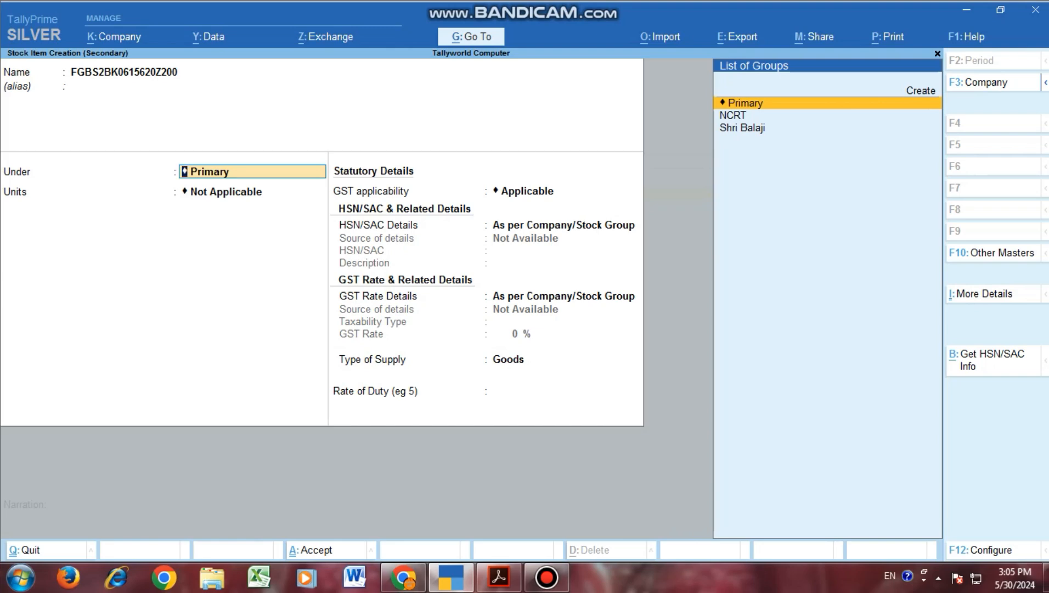
Step: Check the supplier's invoice in Acrobat Reader, return to TallyPrime and keep the stock item under the Primary group
{"action": "left_click", "coordinate": [500, 576]}
{"action": "scroll", "coordinate": [439, 323], "scroll_direction": "up", "scroll_amount": 3}
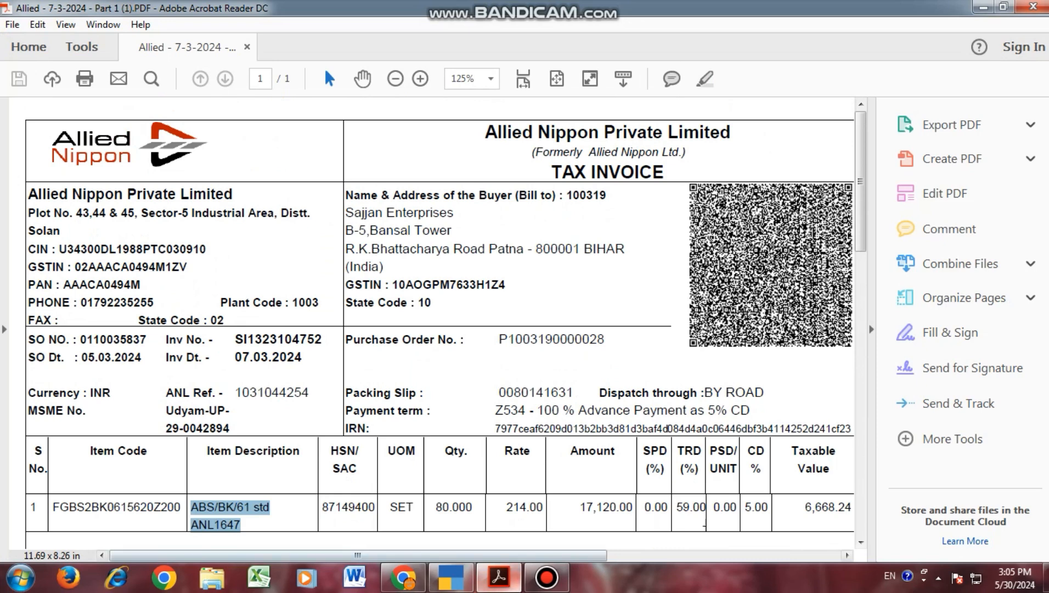
{"action": "key", "text": "alt+Tab"}
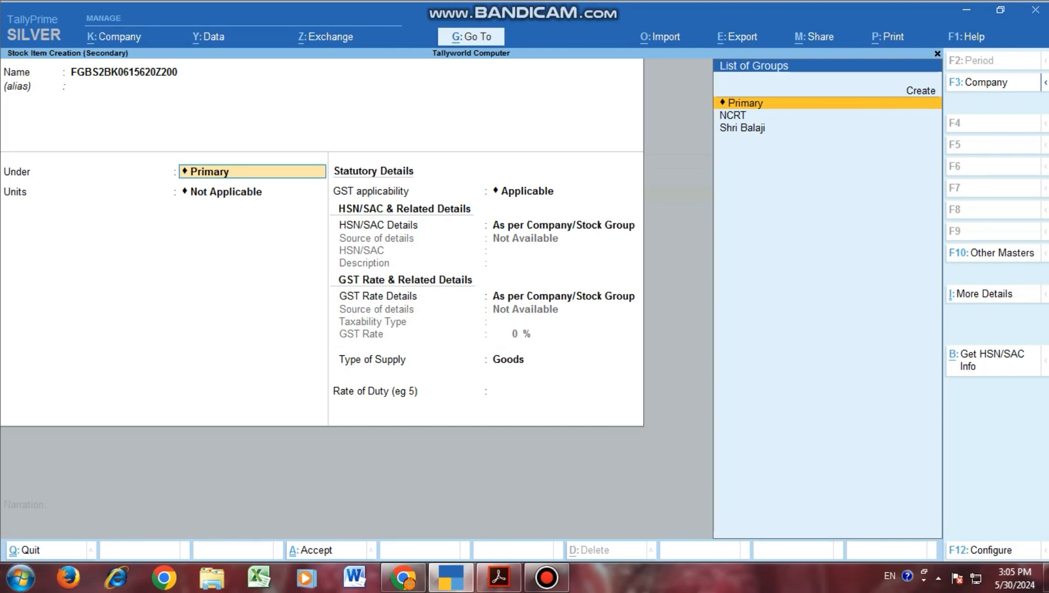
{"action": "key", "text": "Return"}
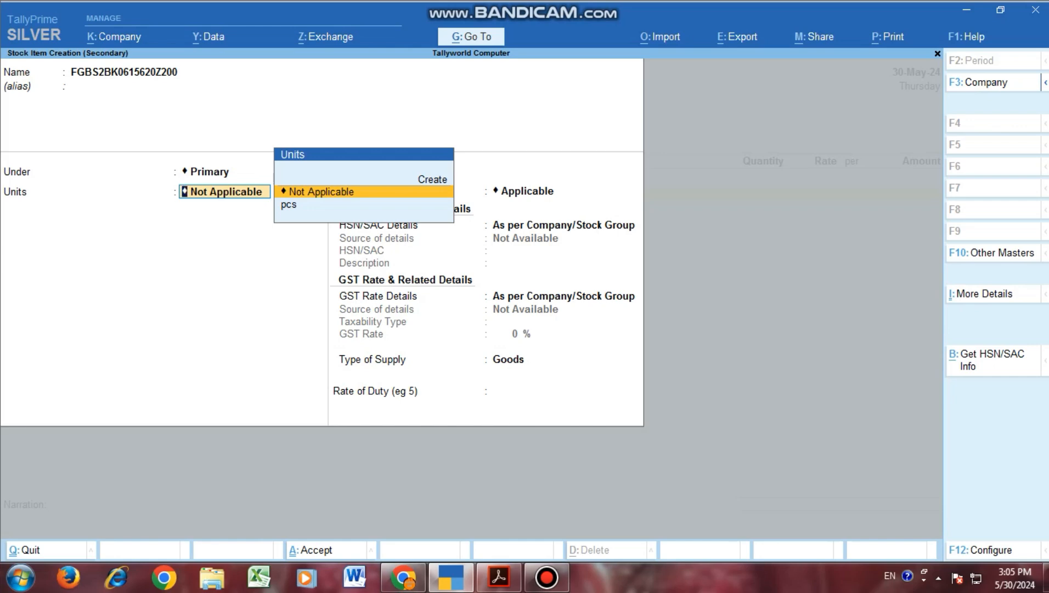
Step: Check the item's unit of measure in the Acrobat Reader invoice and return to the stock item in TallyPrime
{"action": "key", "text": "alt+Tab"}
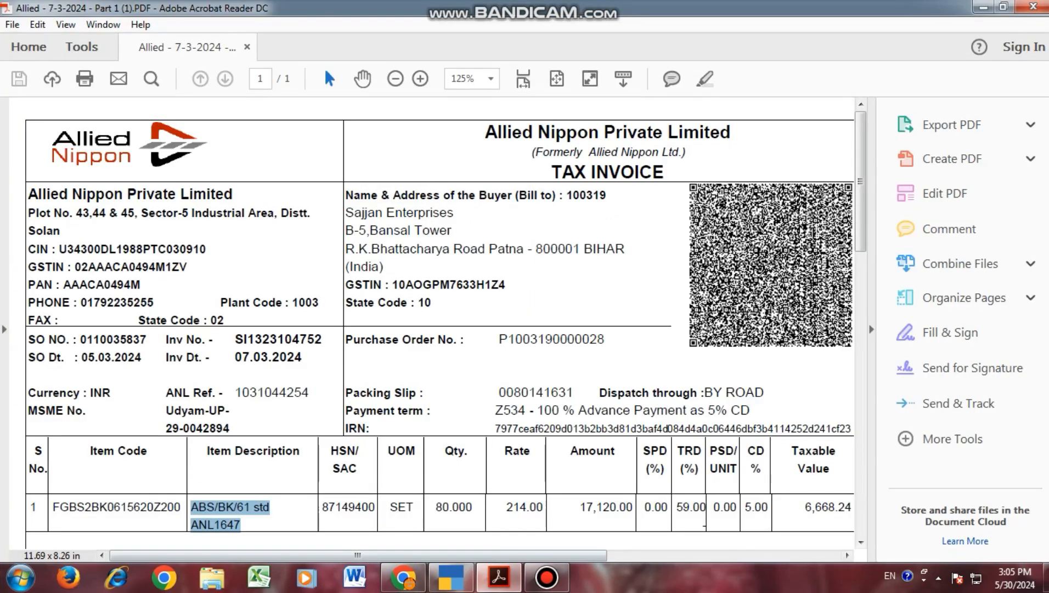
{"action": "scroll", "coordinate": [439, 323], "scroll_direction": "down", "scroll_amount": 1}
{"action": "scroll", "coordinate": [439, 324], "scroll_direction": "down", "scroll_amount": 1}
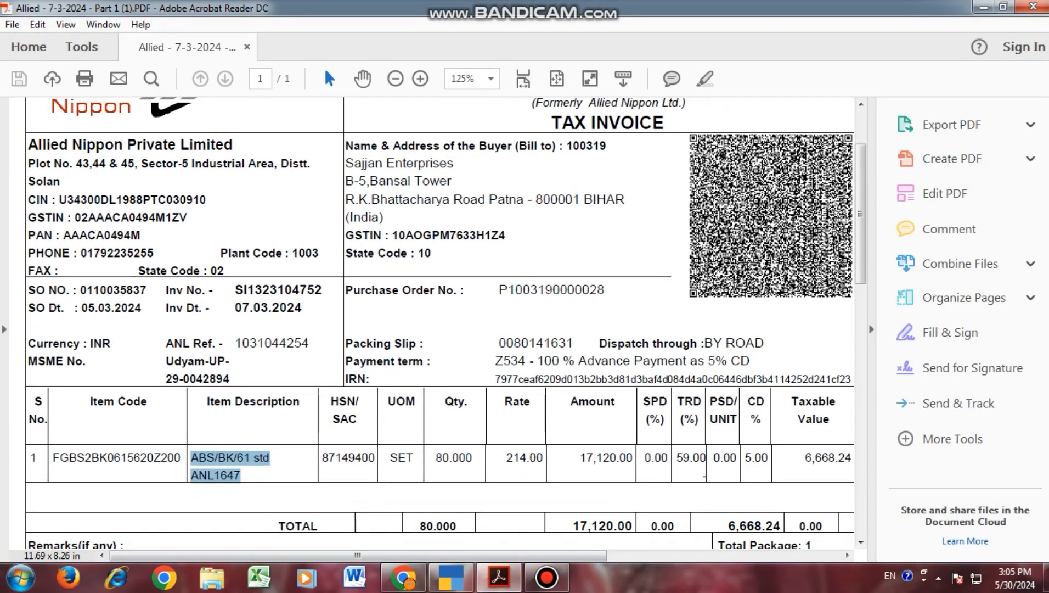
{"action": "scroll", "coordinate": [439, 324], "scroll_direction": "down", "scroll_amount": 2}
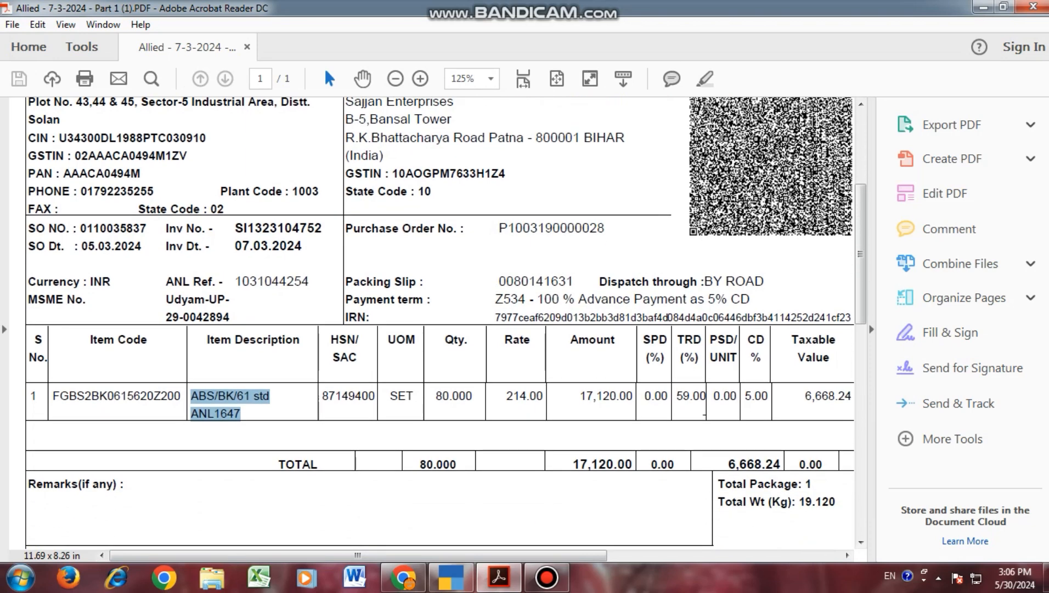
{"action": "key", "text": "alt+Tab"}
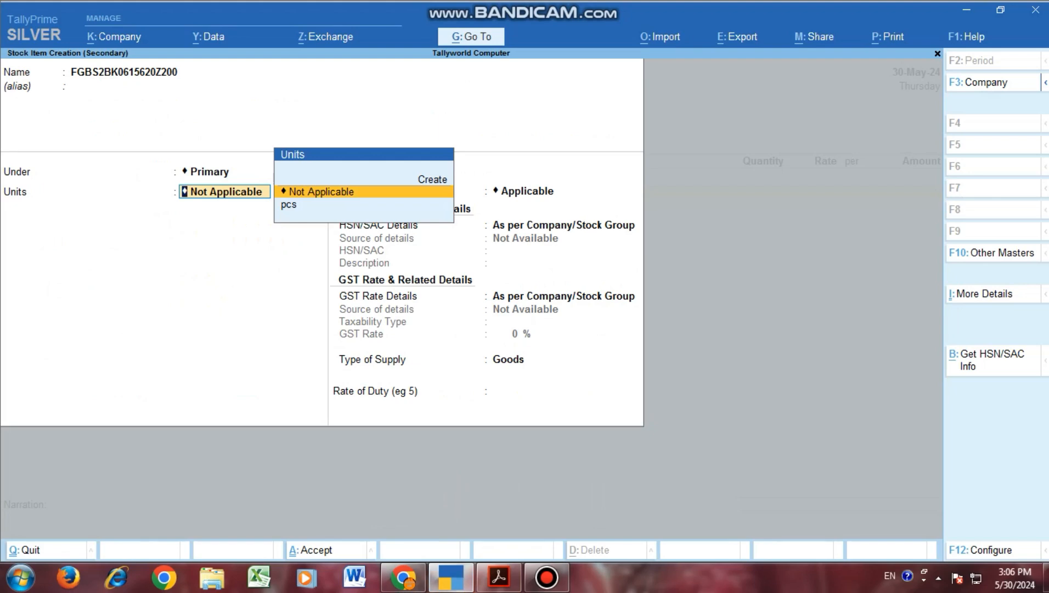
Step: Start a new simple unit of measure for the stock item and give it the symbol Set
{"action": "key", "text": "Up"}
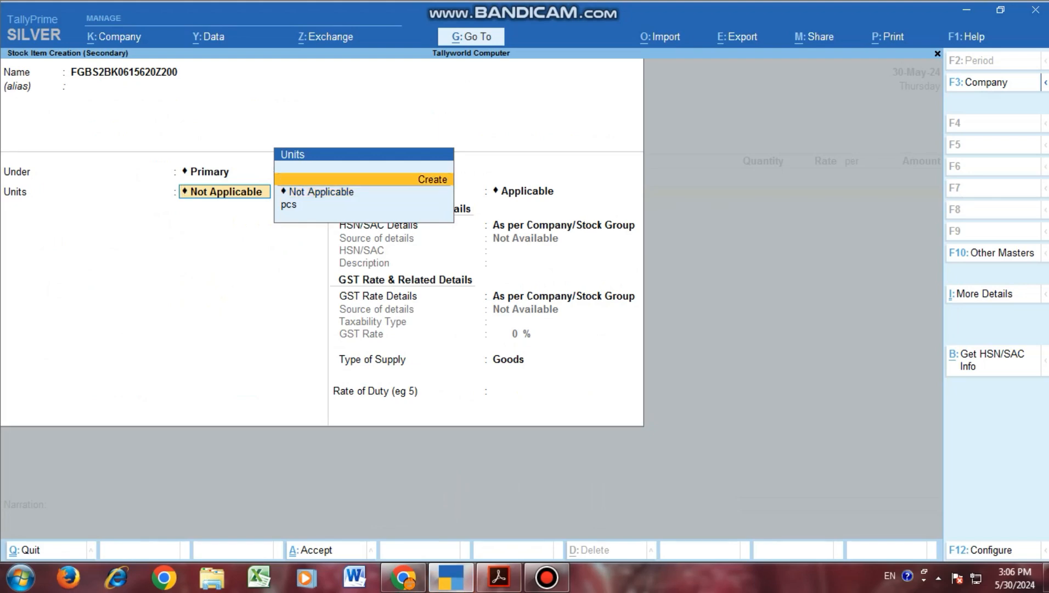
{"action": "key", "text": "Return"}
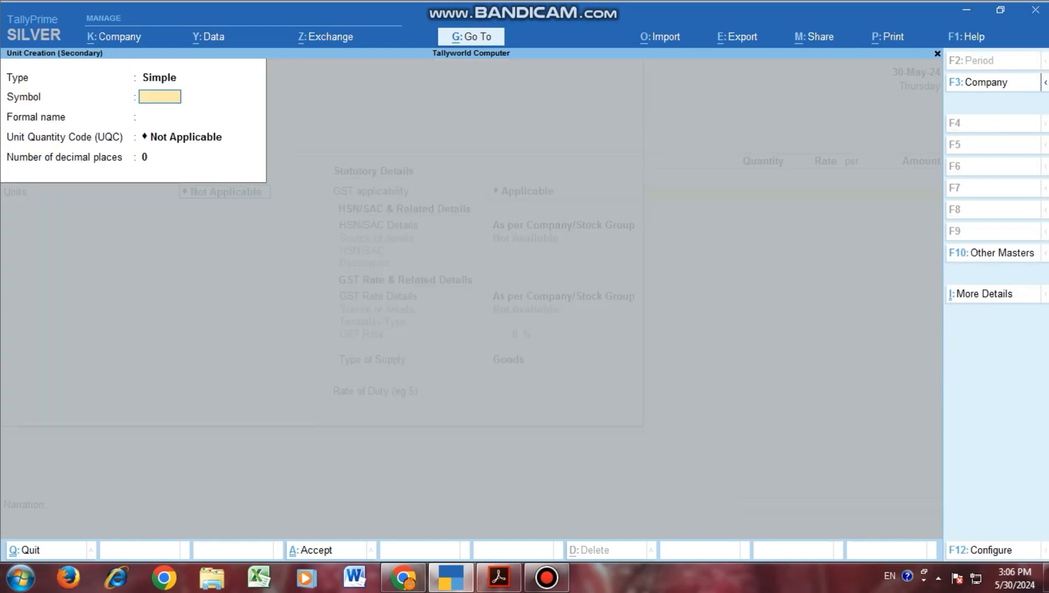
{"action": "type", "text": "se"}
{"action": "key", "text": "BackSpace"}
{"action": "key", "text": "BackSpace"}
{"action": "key", "text": "BackSpace"}
{"action": "type", "text": "Set"}
{"action": "key", "text": "Return"}
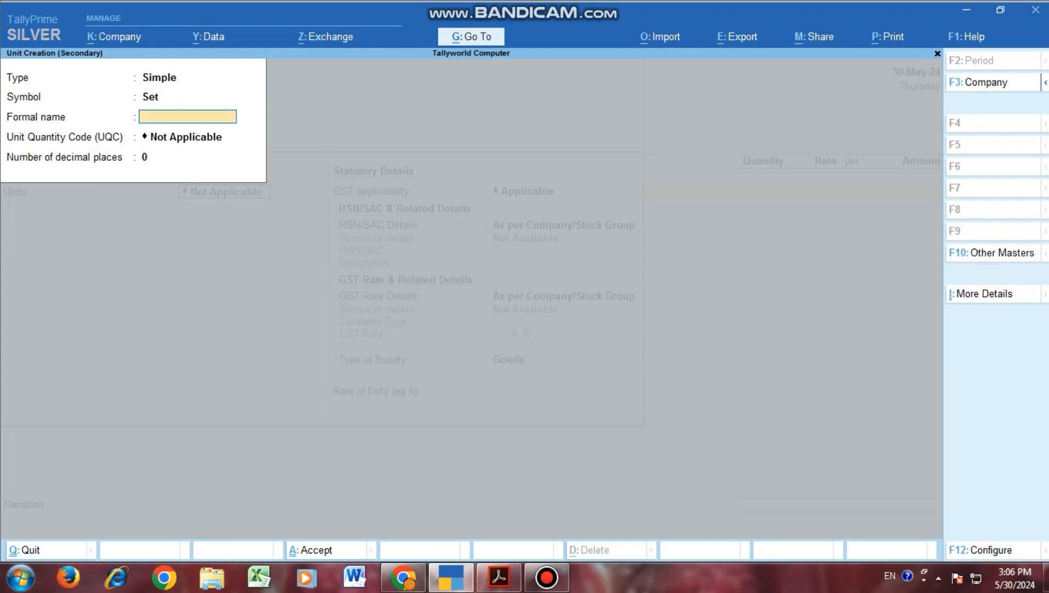
Step: Leave the unit's formal name blank, assign the UQC SET-SETS with 0 decimal places, and save the unit
{"action": "key", "text": "Return"}
{"action": "type", "text": "set"}
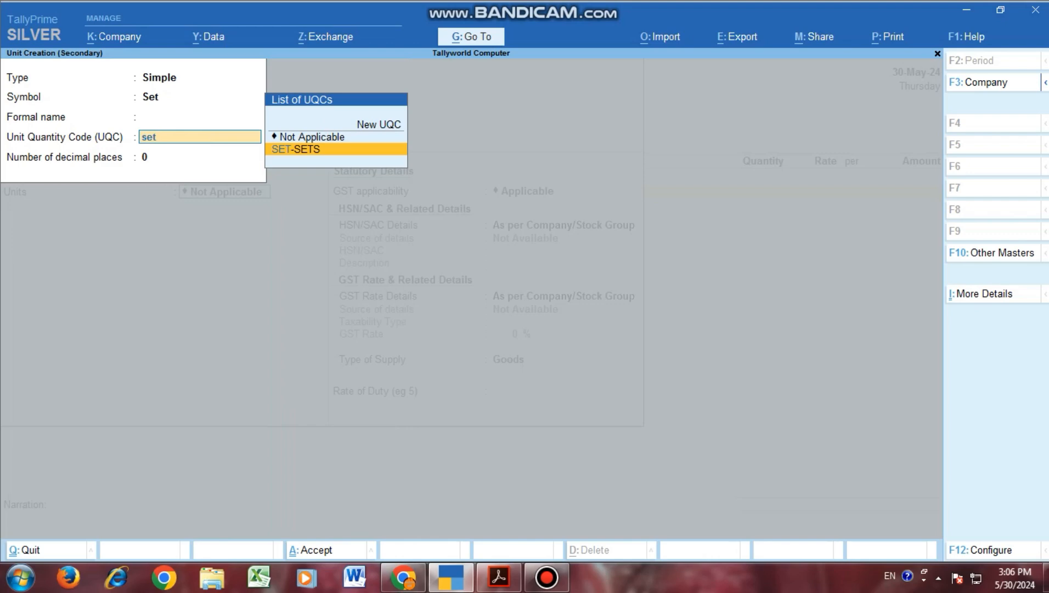
{"action": "key", "text": "Return"}
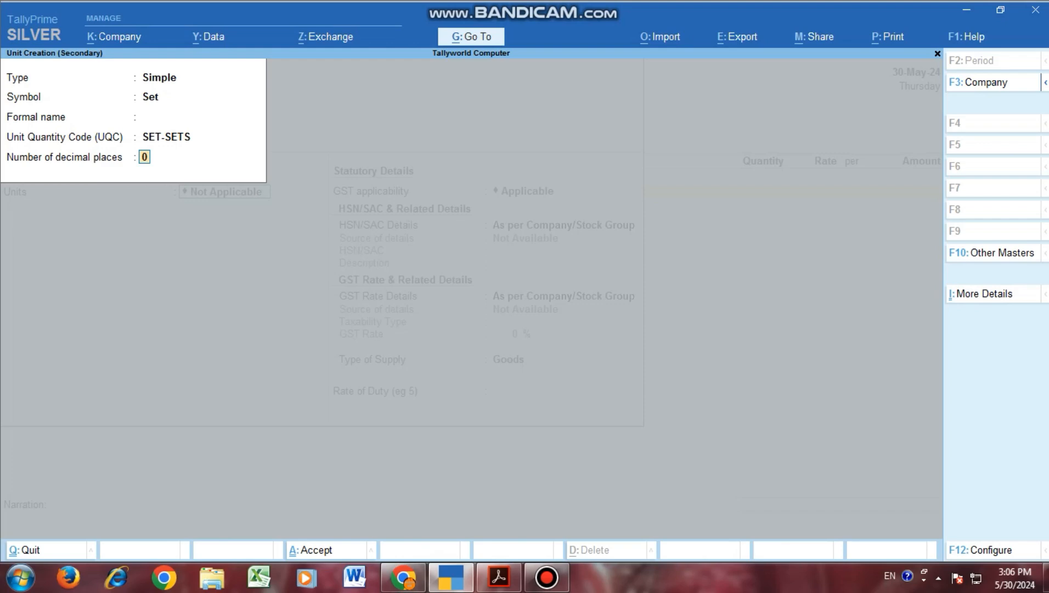
{"action": "key", "text": "Return"}
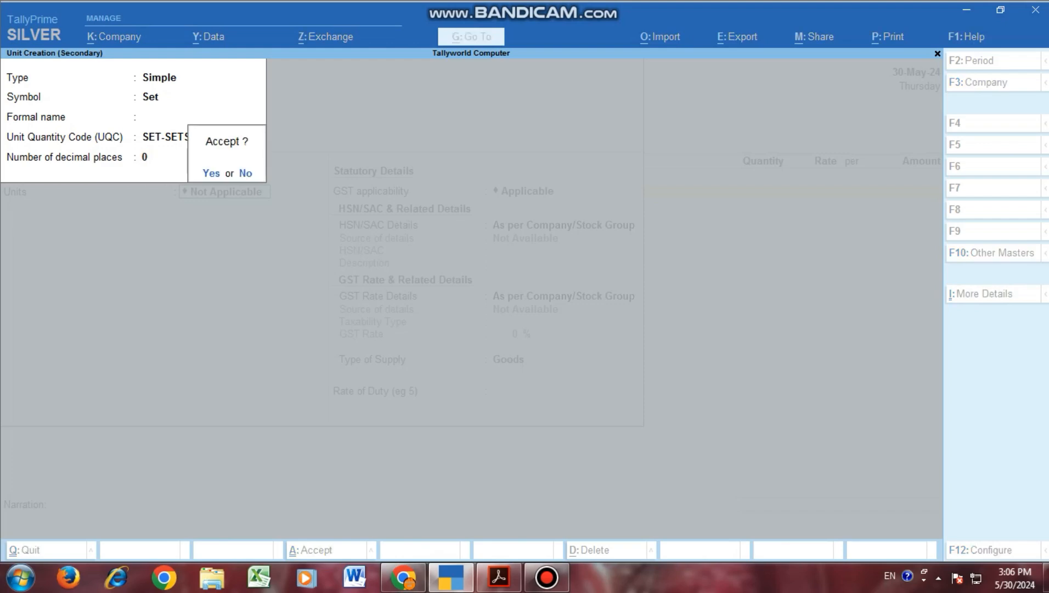
{"action": "key", "text": "Return"}
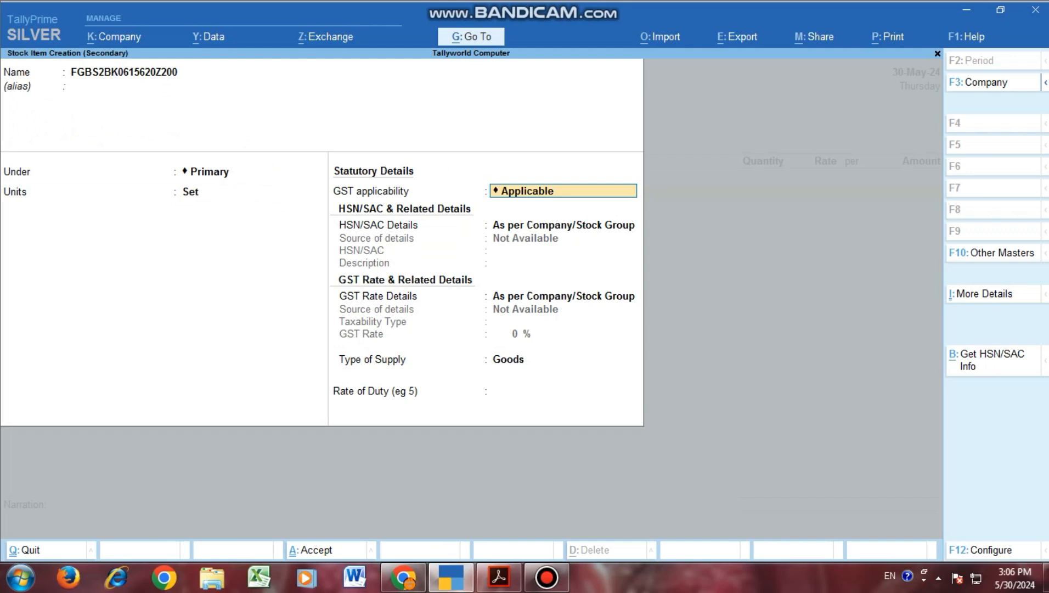
Step: Open the stock item configuration and set both Show more configurations and Show all configurations to Yes
{"action": "key", "text": "Return"}
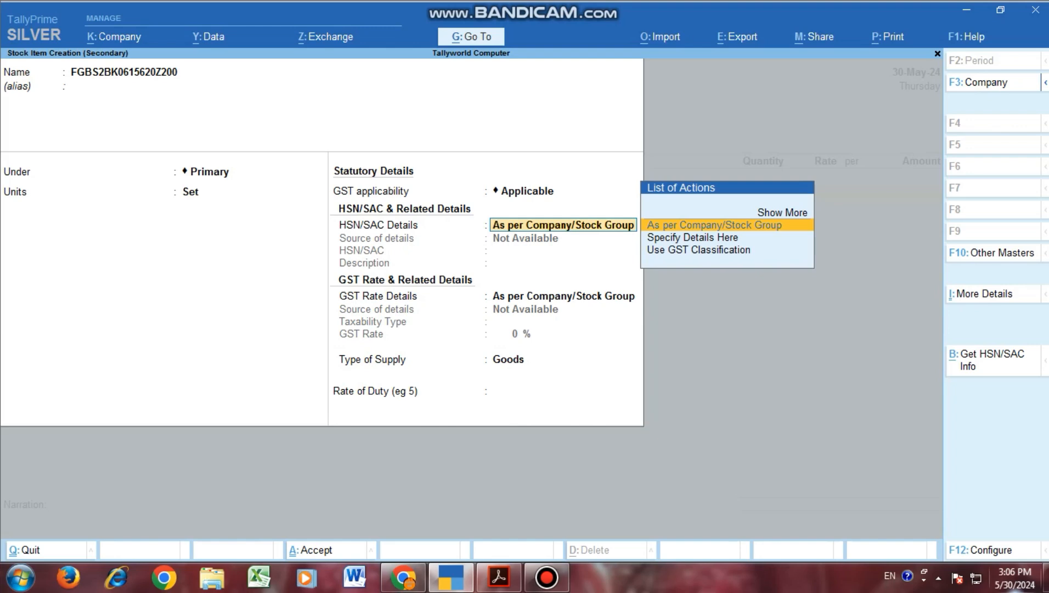
{"action": "key", "text": "F12"}
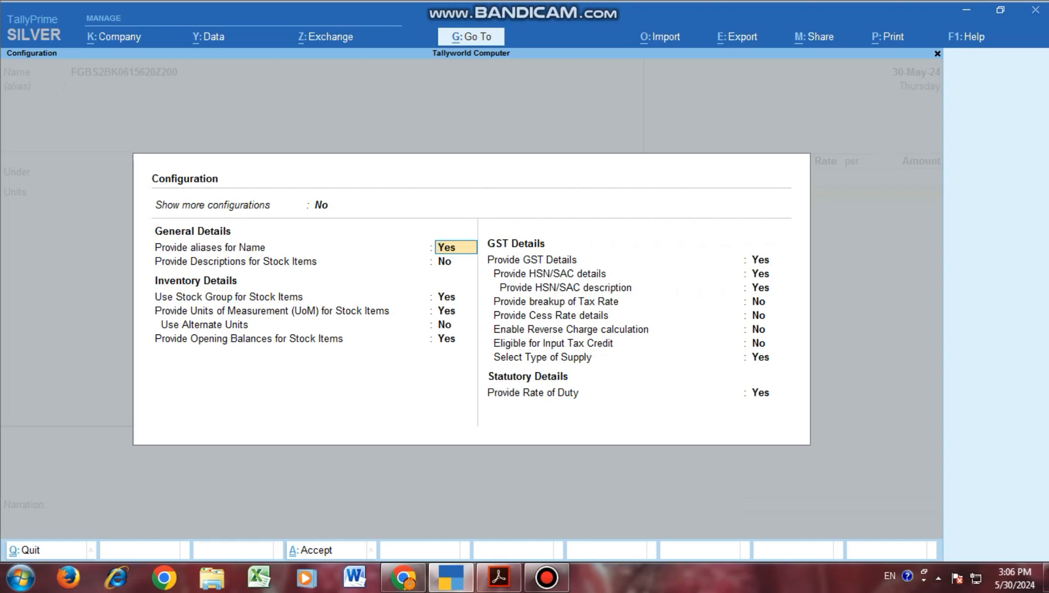
{"action": "key", "text": "Up"}
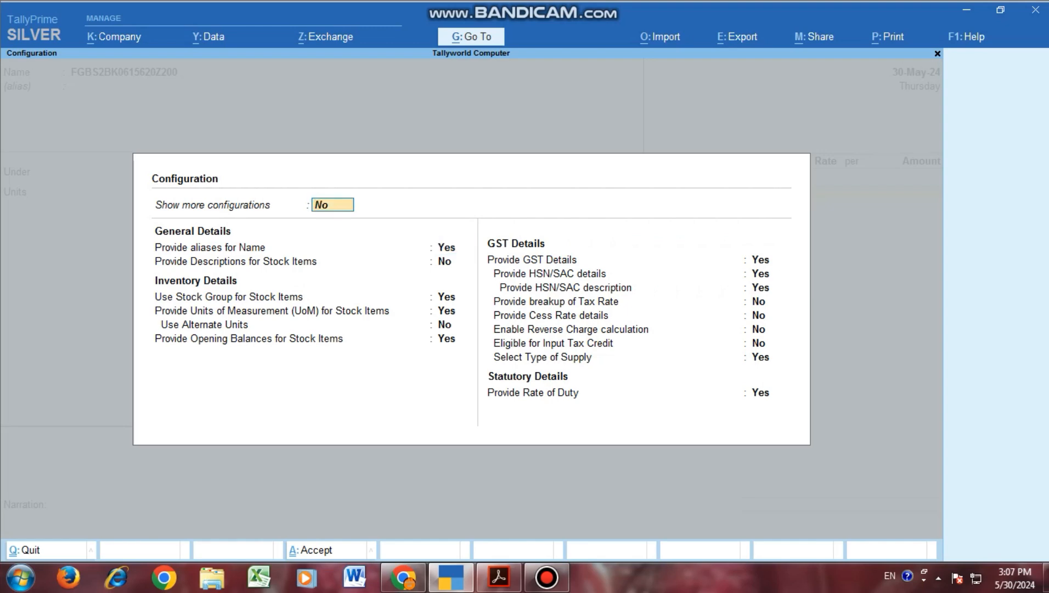
{"action": "type", "text": "y"}
{"action": "key", "text": "Return"}
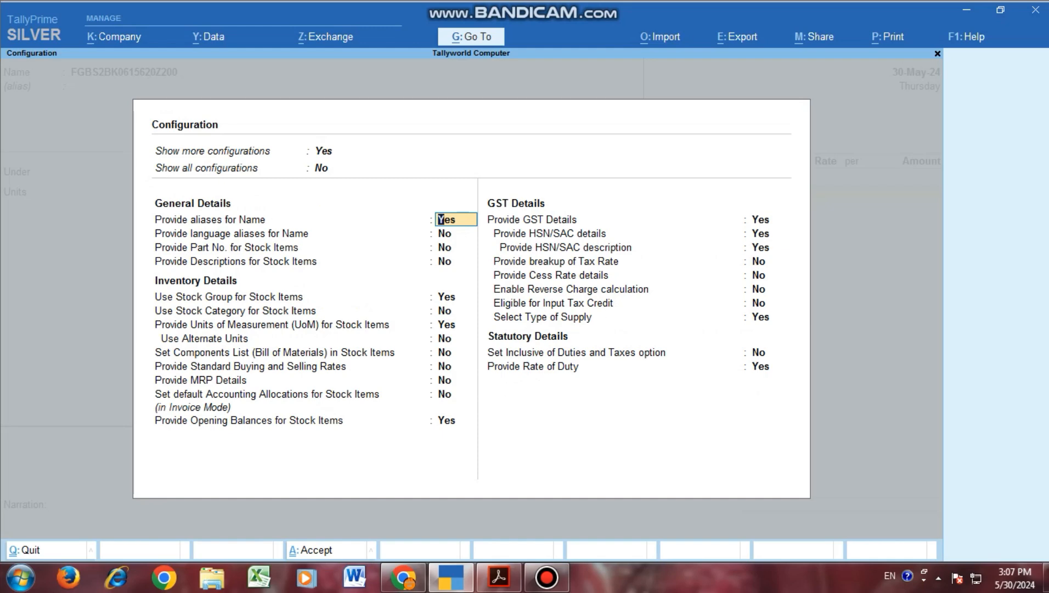
{"action": "key", "text": "Up"}
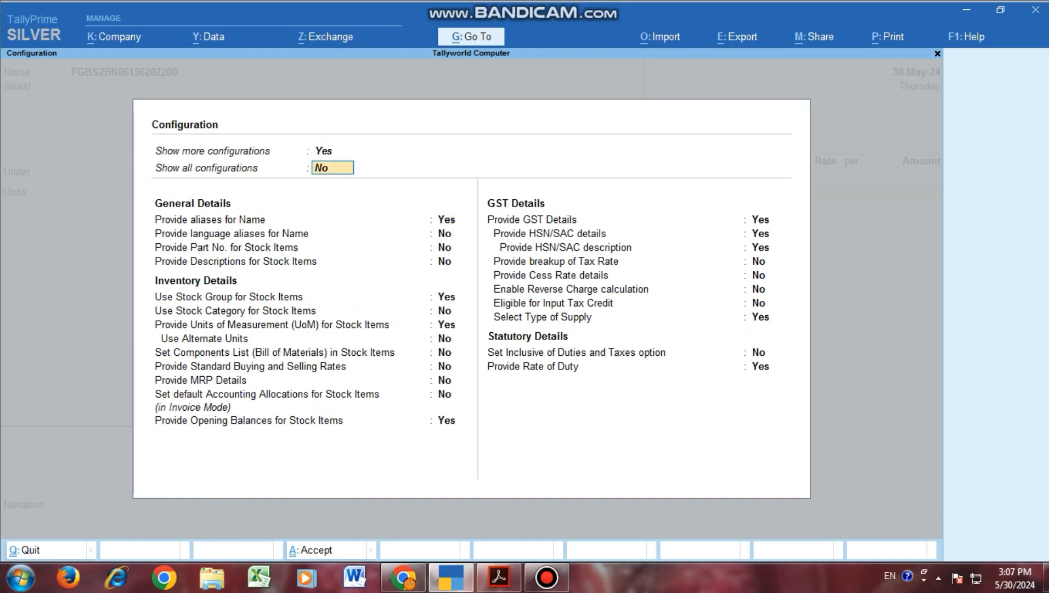
{"action": "type", "text": "y"}
{"action": "key", "text": "Return"}
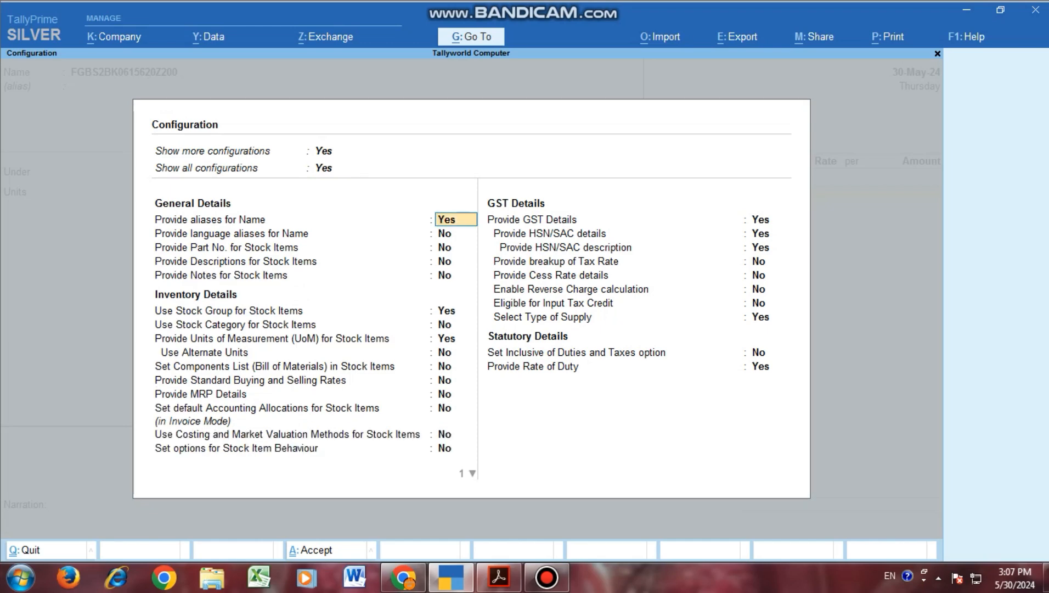
Step: Enable Provide Standard Buying and Selling Rates and Provide MRP Details for stock items, and save the configuration
{"action": "key", "text": "Return"}
{"action": "key", "text": "Return"}
{"action": "key", "text": "Return"}
{"action": "key", "text": "Return"}
{"action": "key", "text": "Return"}
{"action": "key", "text": "Return"}
{"action": "key", "text": "Return"}
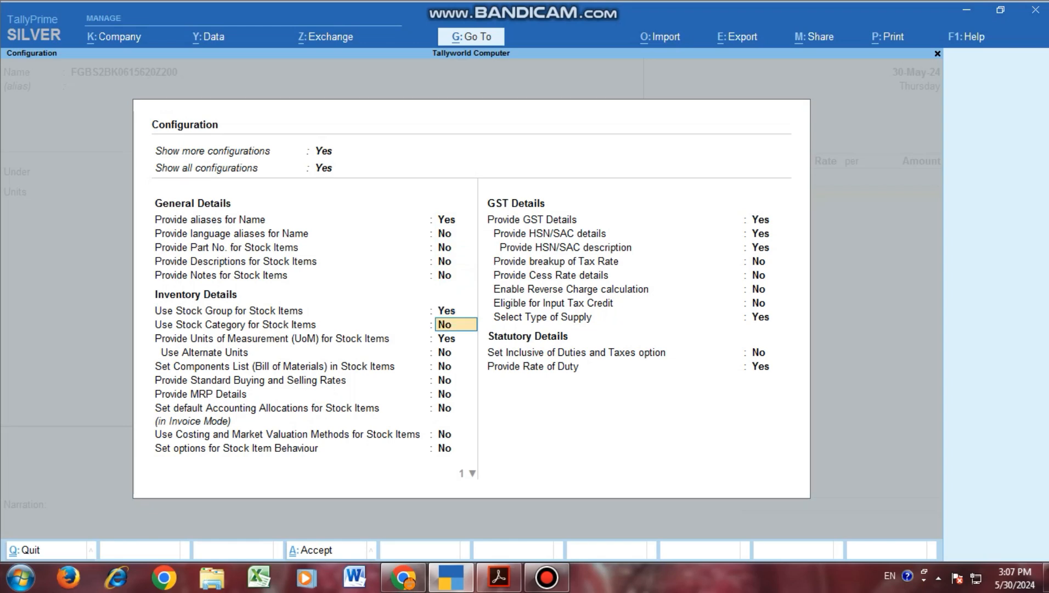
{"action": "key", "text": "Return"}
{"action": "key", "text": "Return"}
{"action": "key", "text": "Return"}
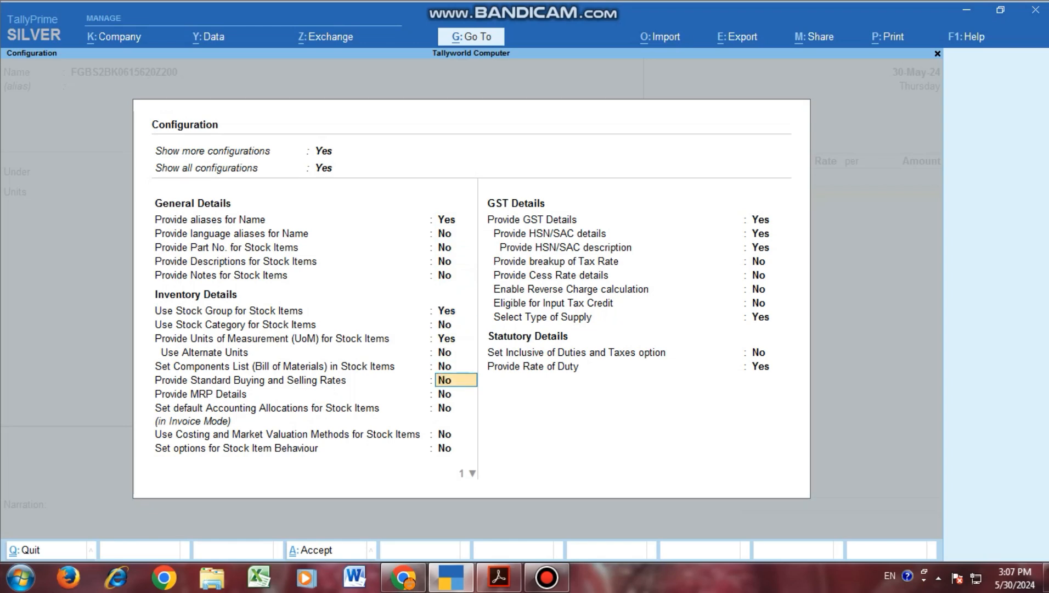
{"action": "key", "text": "Return"}
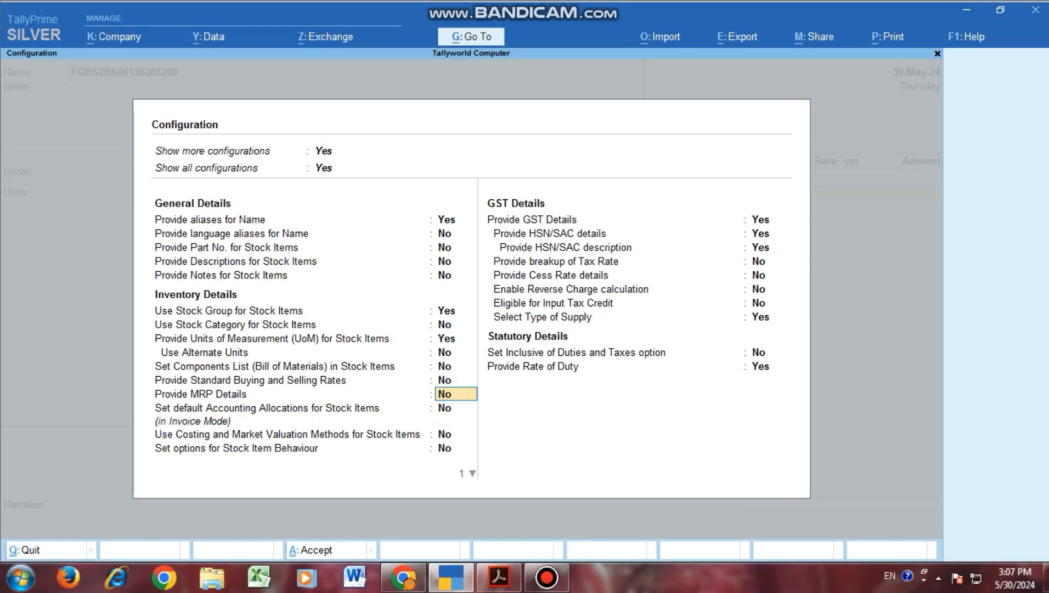
{"action": "key", "text": "Up"}
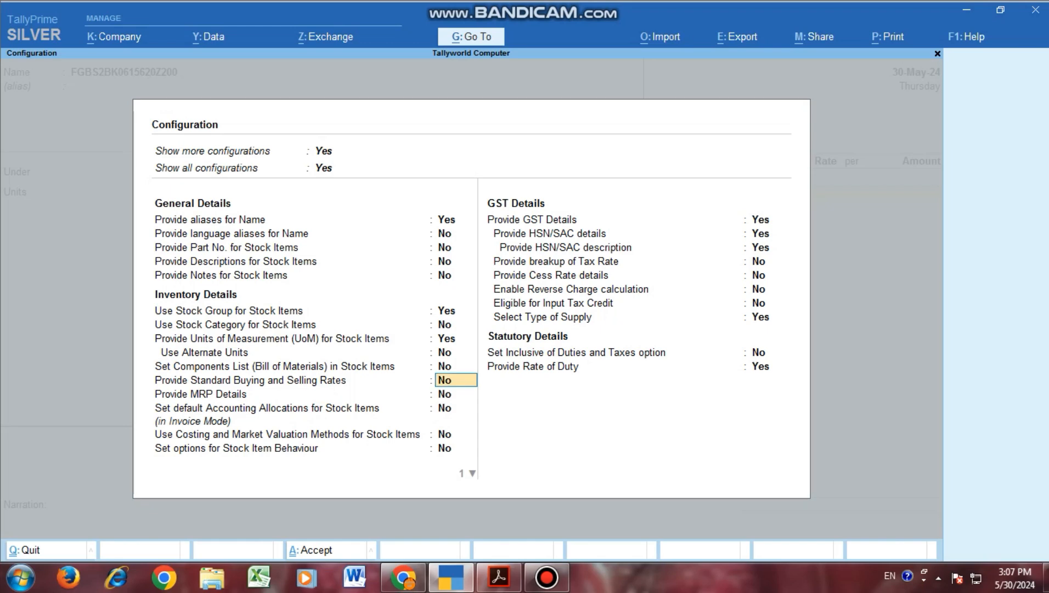
{"action": "key", "text": "Down"}
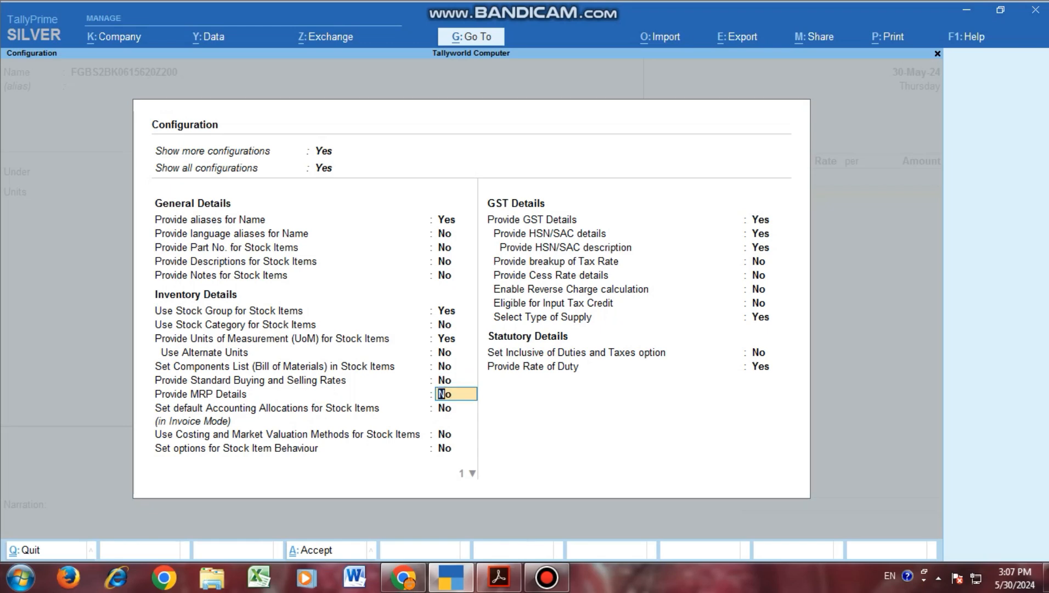
{"action": "key", "text": "Up"}
{"action": "type", "text": "y"}
{"action": "key", "text": "Return"}
{"action": "type", "text": "y"}
{"action": "key", "text": "Return"}
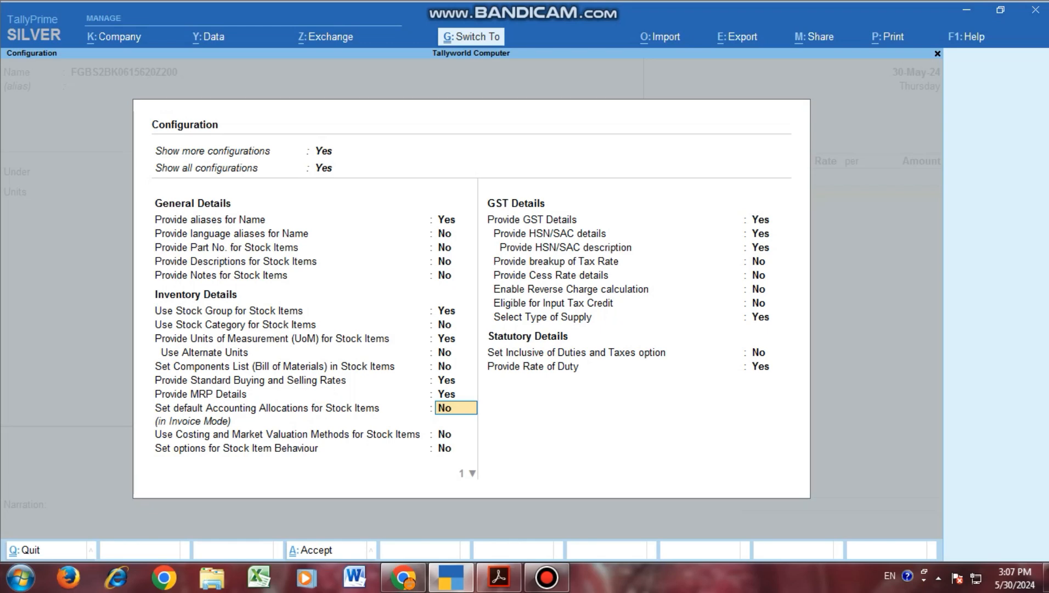
{"action": "key", "text": "ctrl+a"}
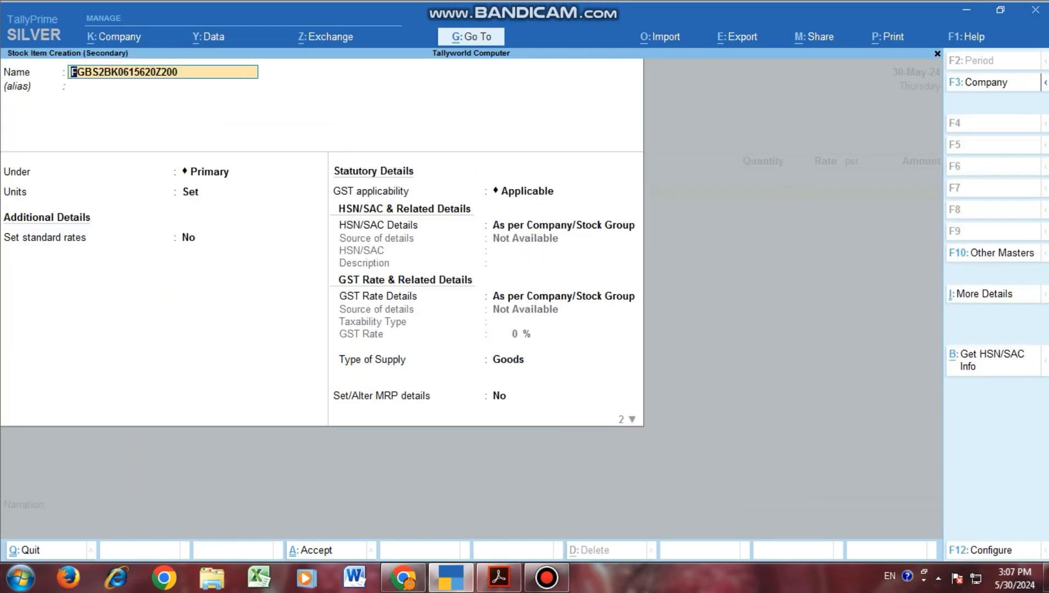
Step: Set standard rates to Yes for the stock item, keeping its name, Primary group and Set unit
{"action": "key", "text": "Return"}
{"action": "key", "text": "Return"}
{"action": "key", "text": "Return"}
{"action": "key", "text": "Return"}
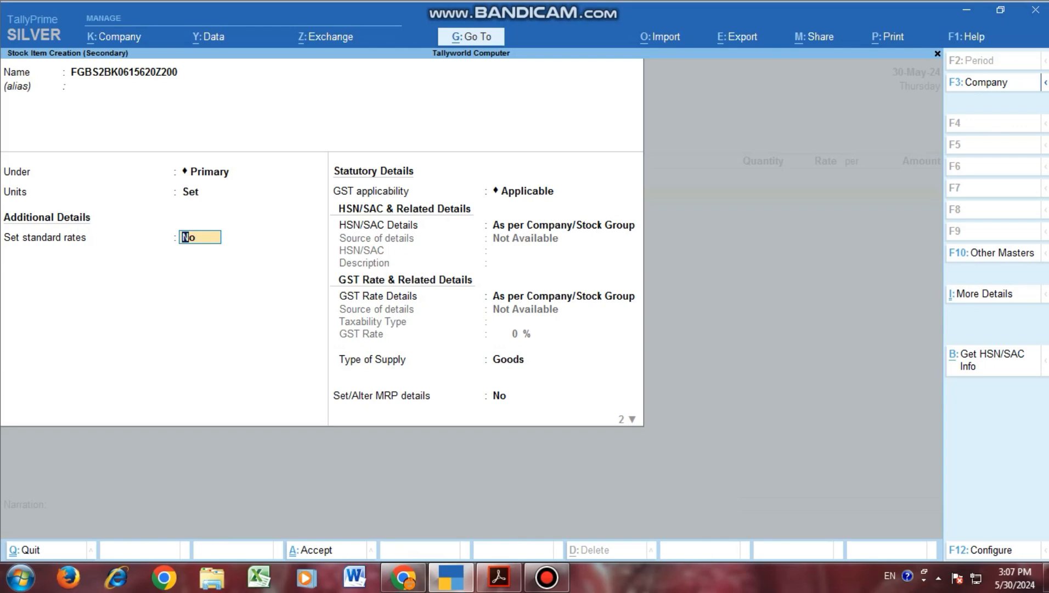
{"action": "type", "text": "y"}
{"action": "key", "text": "Return"}
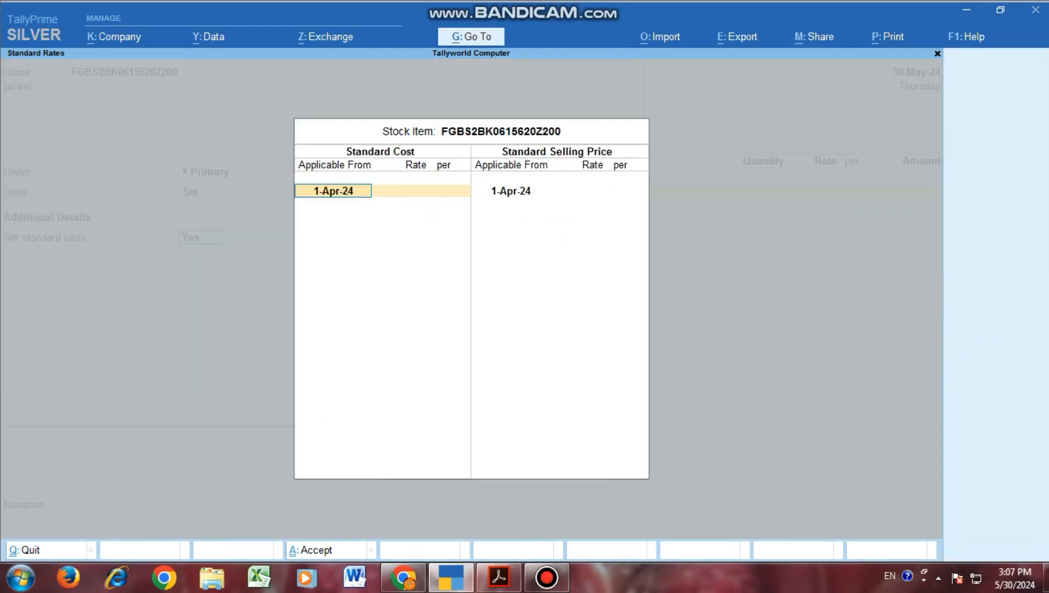
Step: Check the item's rate in the Acrobat Reader invoice, then in TallyPrime enter a standard cost of 214.00 per Set from 1-Apr-24
{"action": "key", "text": "Return"}
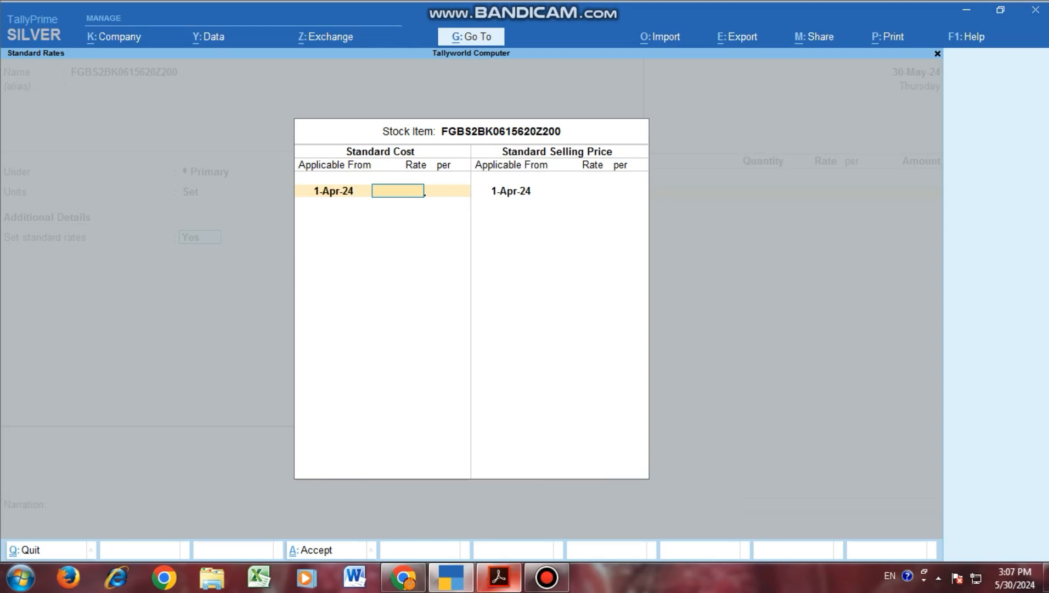
{"action": "left_click", "coordinate": [500, 576]}
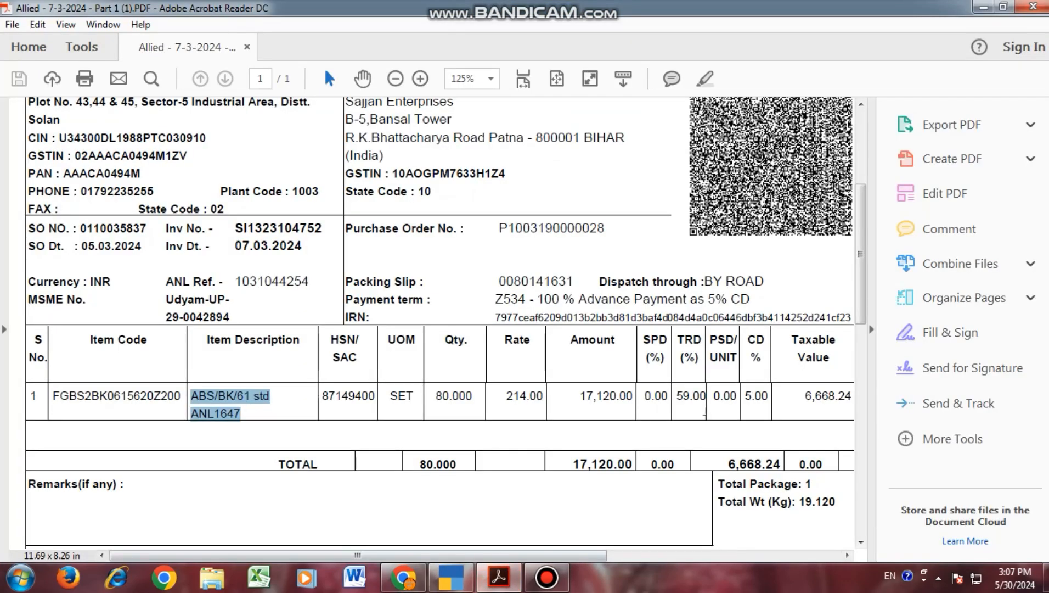
{"action": "left_click", "coordinate": [450, 576]}
{"action": "type", "text": "2"}
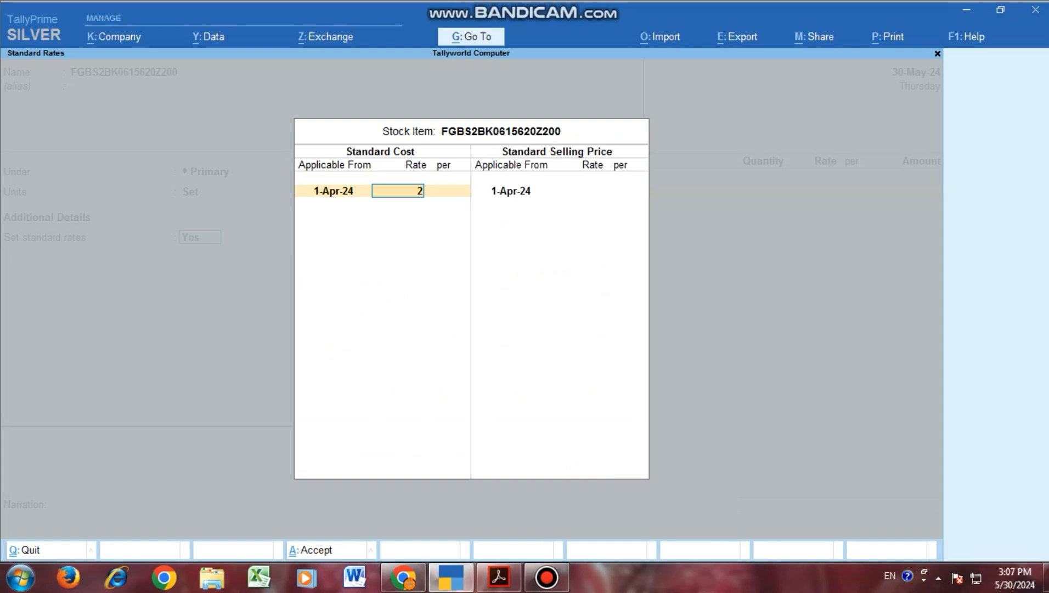
{"action": "type", "text": "14"}
{"action": "key", "text": "Return"}
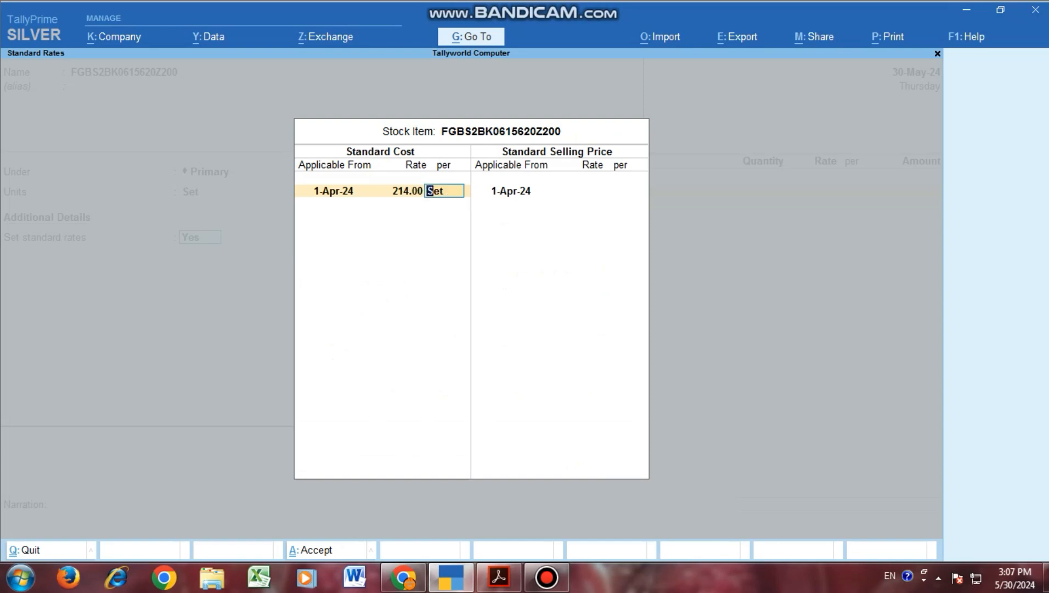
{"action": "key", "text": "Return"}
{"action": "key", "text": "Return"}
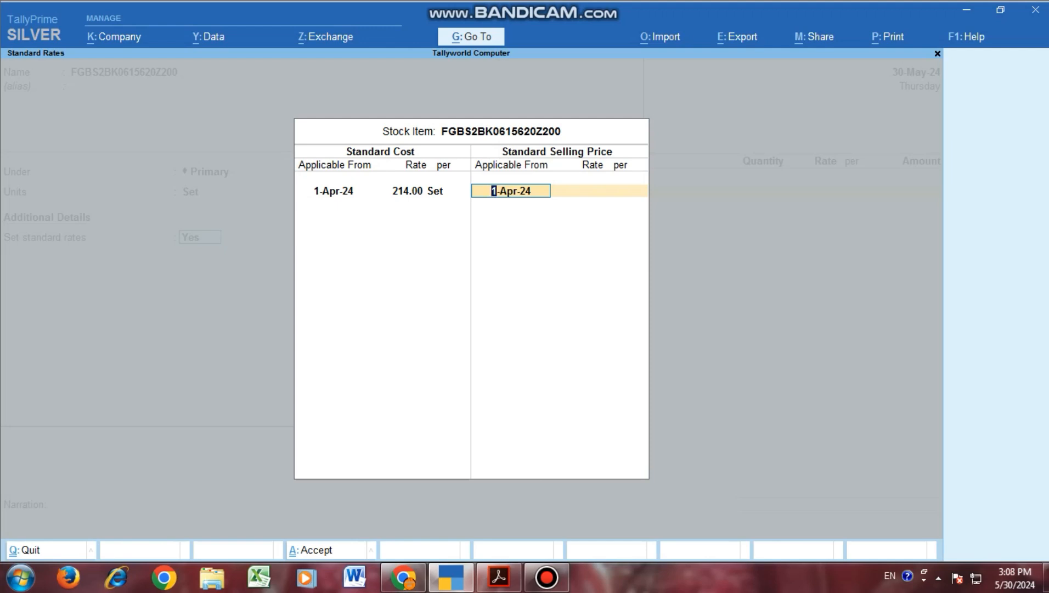
Step: Enter a standard selling price of 234.00 per Set from 30-May-24, and keep the item's GST applicability as Applicable
{"action": "type", "text": "30.04"}
{"action": "key", "text": "BackSpace"}
{"action": "type", "text": "5"}
{"action": "key", "text": "Return"}
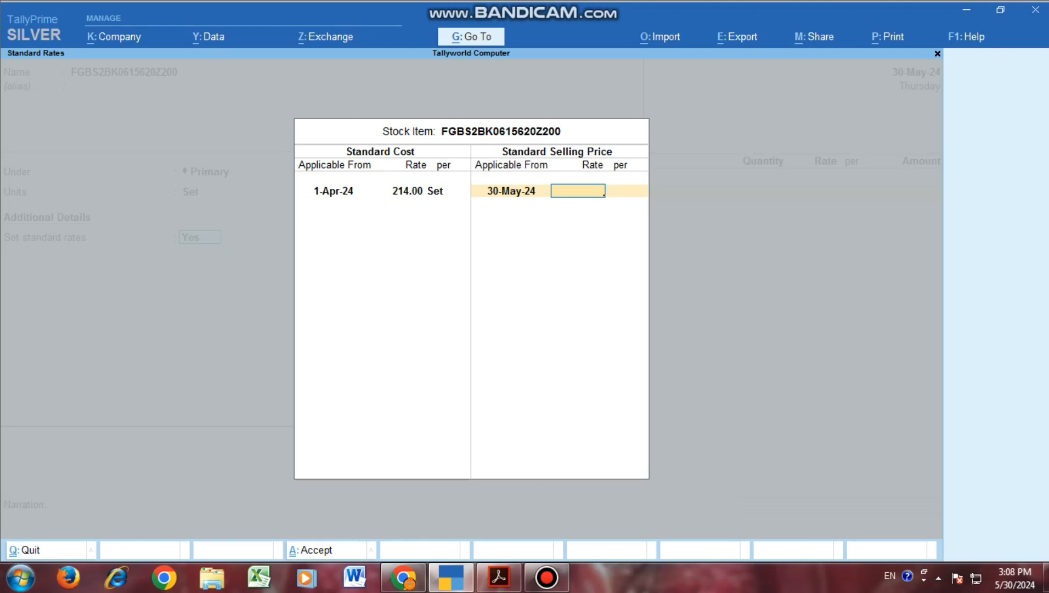
{"action": "type", "text": "234"}
{"action": "key", "text": "Return"}
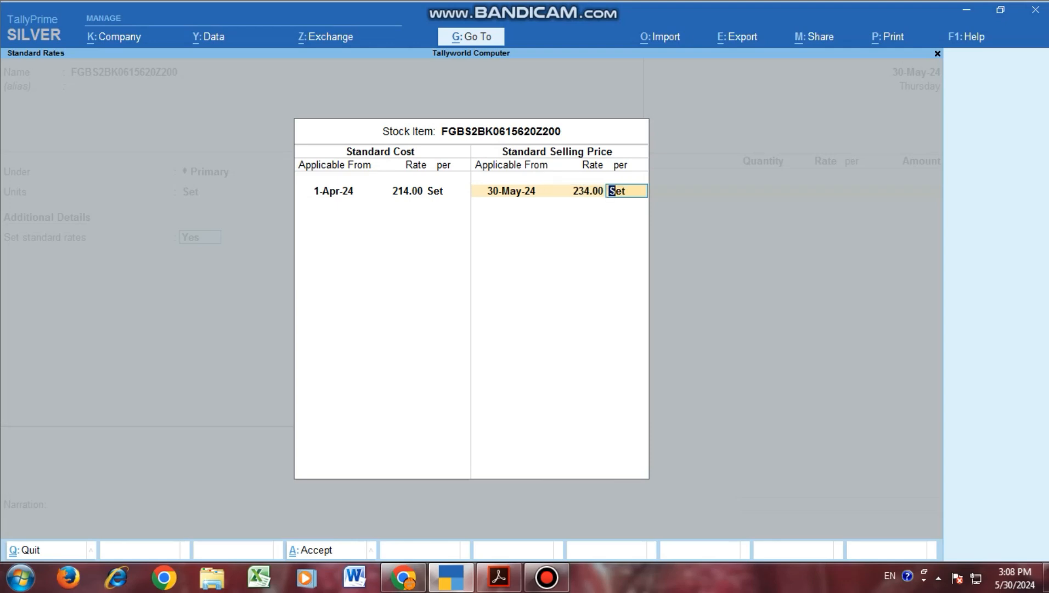
{"action": "key", "text": "Return"}
{"action": "key", "text": "Return"}
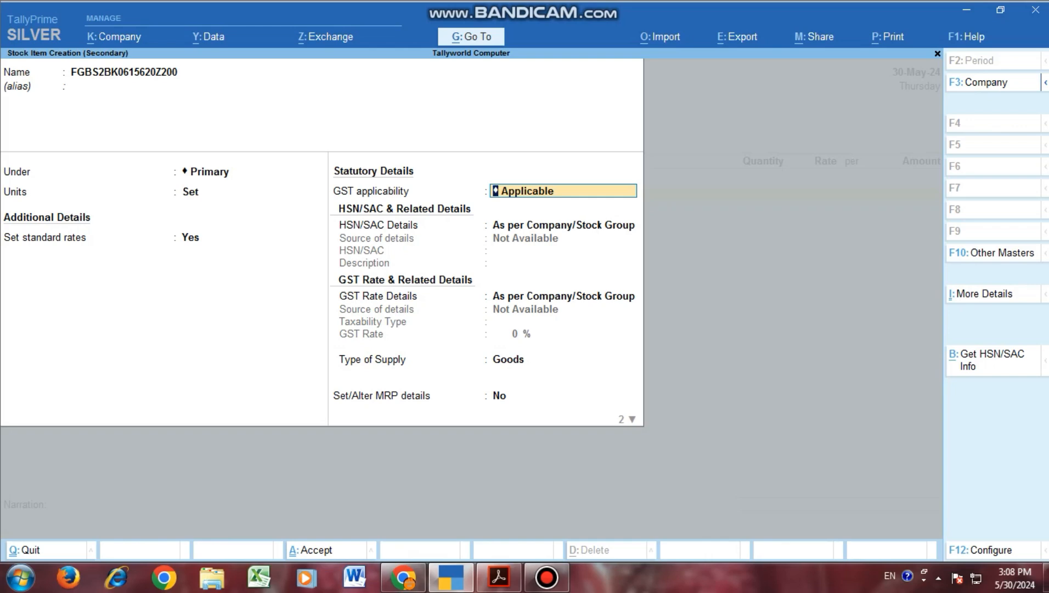
{"action": "key", "text": "Return"}
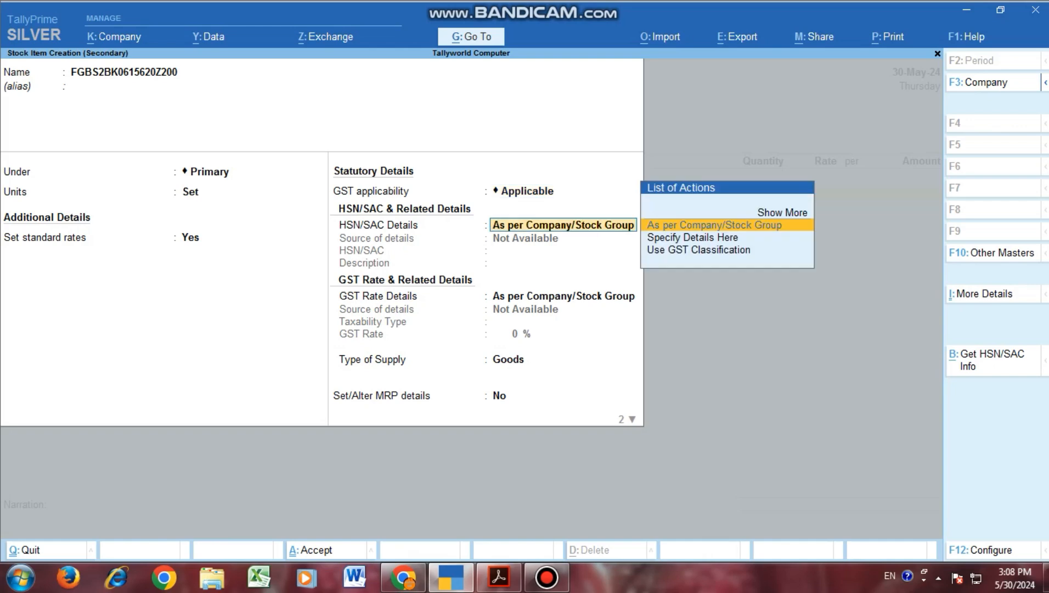
Step: Set the stock item's HSN/SAC details to Specify Details Here and copy HSN code 87149400 from the Acrobat Reader invoice into TallyPrime
{"action": "key", "text": "Down"}
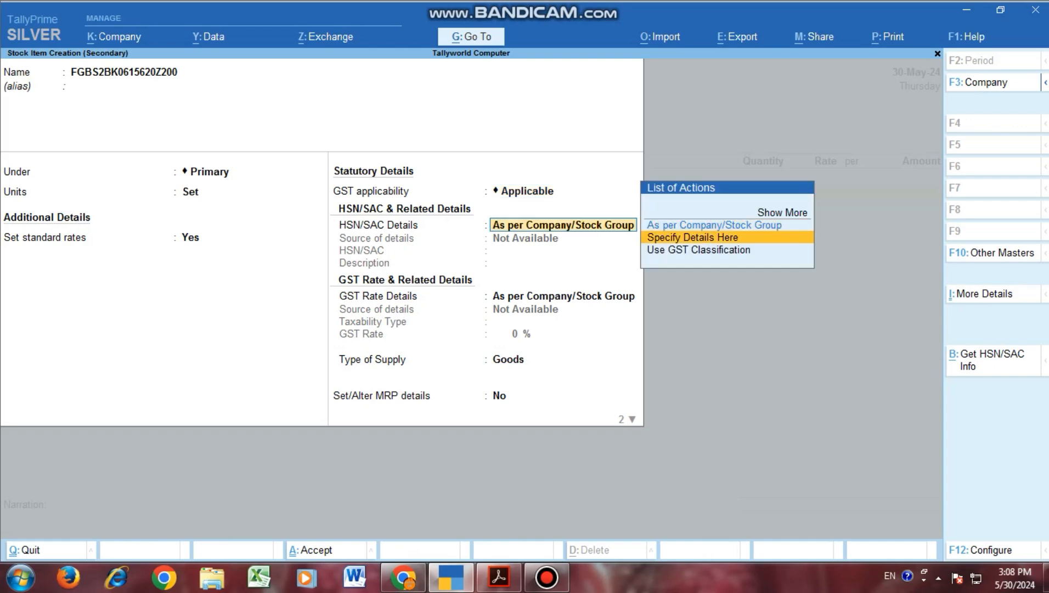
{"action": "key", "text": "Return"}
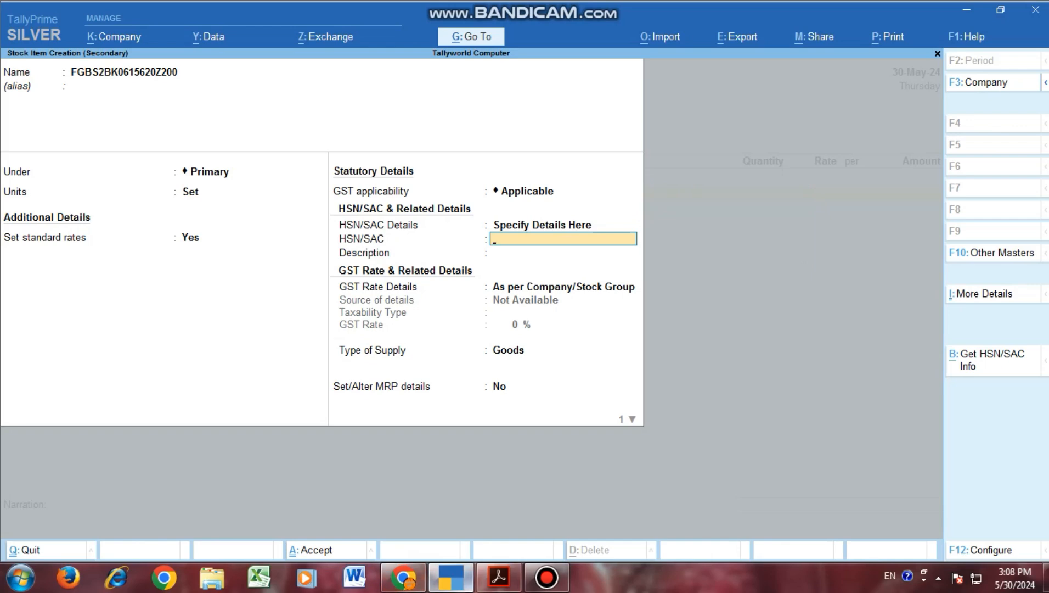
{"action": "key", "text": "alt+Tab"}
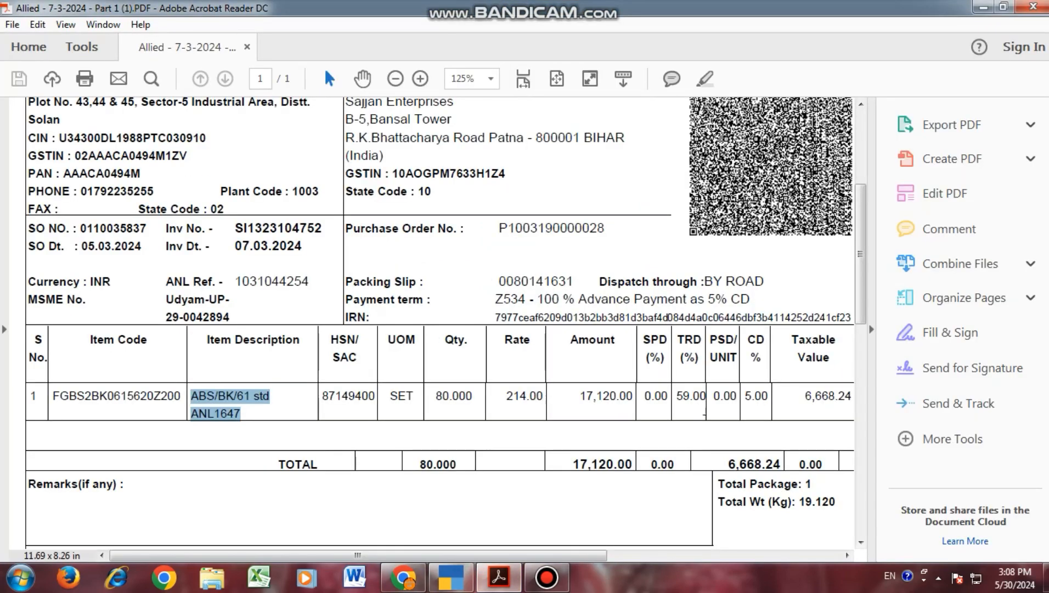
{"action": "left_click_drag", "start_coordinate": [322, 395], "coordinate": [376, 396]}
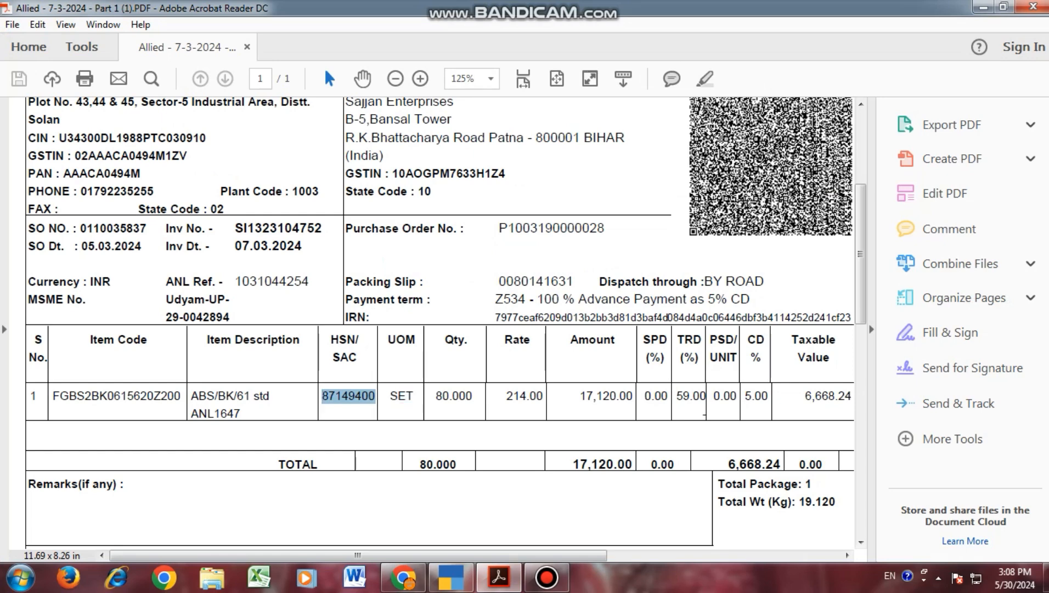
{"action": "left_click", "coordinate": [450, 576]}
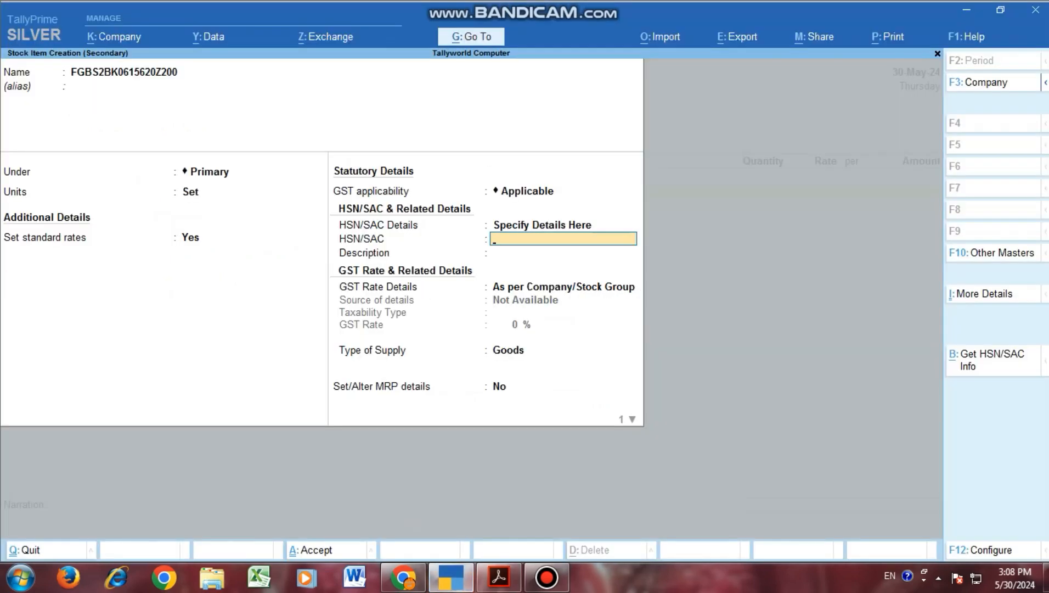
{"action": "key", "text": "ctrl+alt+v"}
{"action": "key", "text": "Return"}
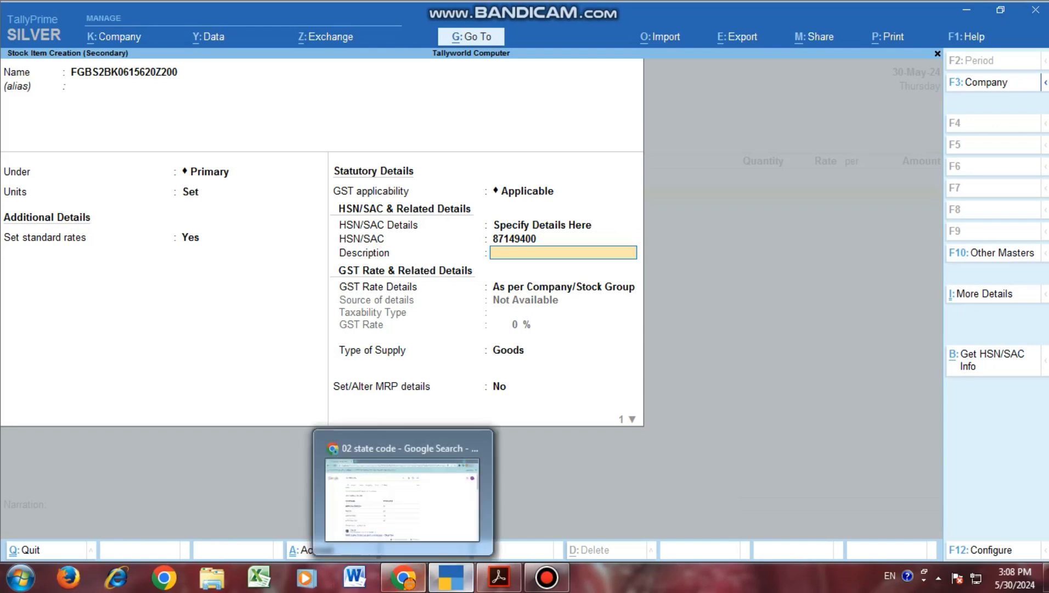
Step: Copy the item description from the Acrobat Reader invoice into the TallyPrime HSN description and trim it to ABS/BK/61 st ANL1647
{"action": "left_click", "coordinate": [499, 578]}
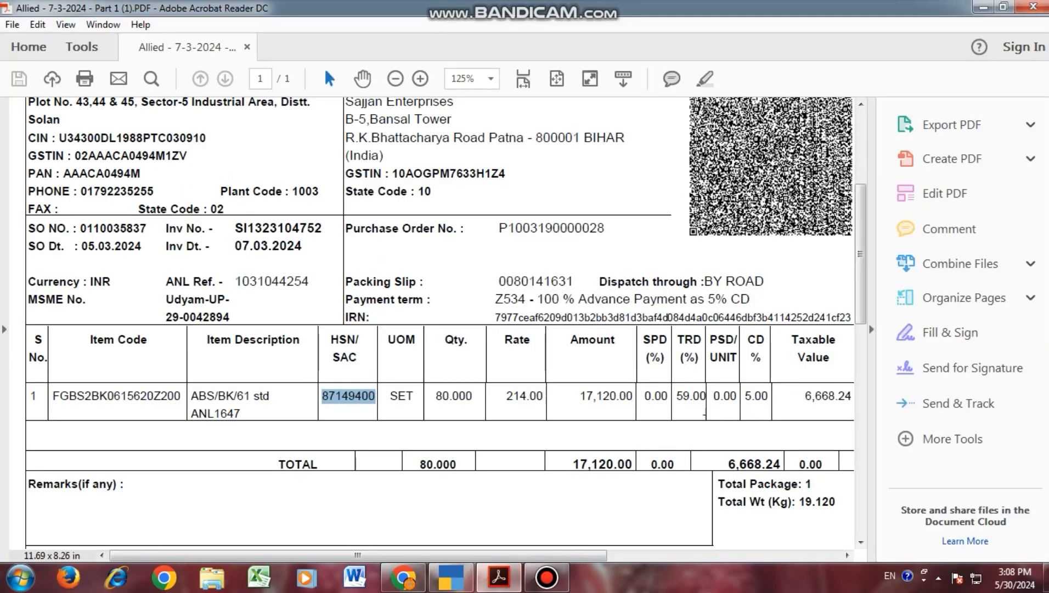
{"action": "left_click_drag", "start_coordinate": [191, 391], "coordinate": [240, 416]}
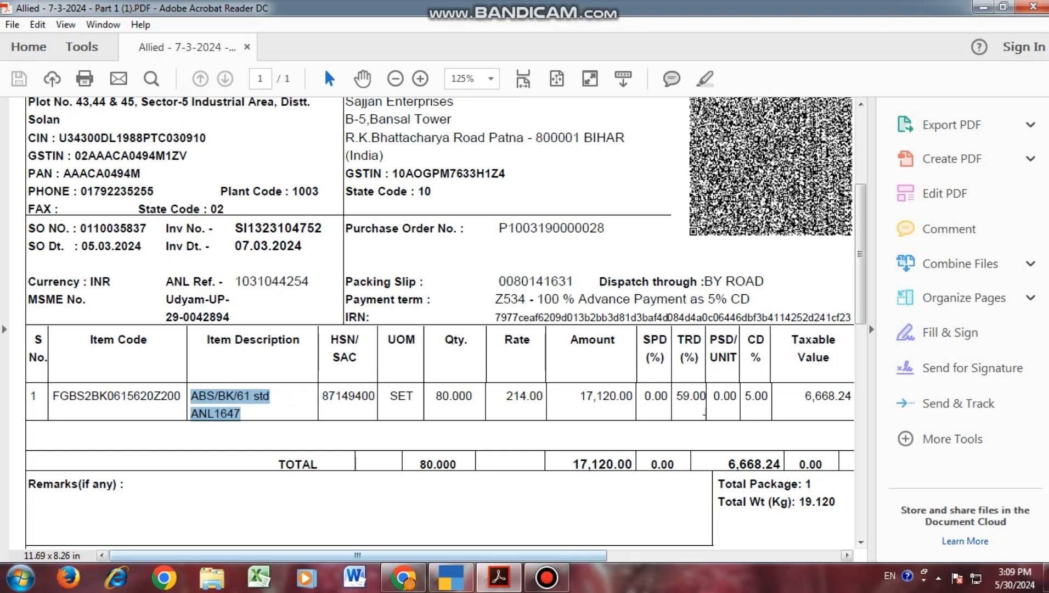
{"action": "mouse_move", "coordinate": [450, 578]}
{"action": "left_click", "coordinate": [432, 495]}
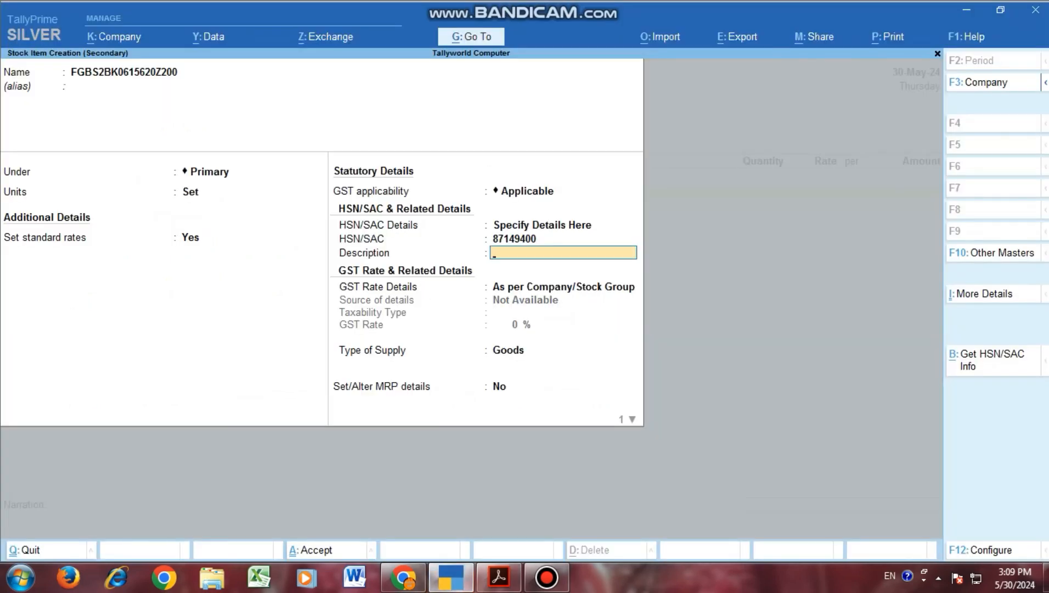
{"action": "key", "text": "ctrl+alt+v"}
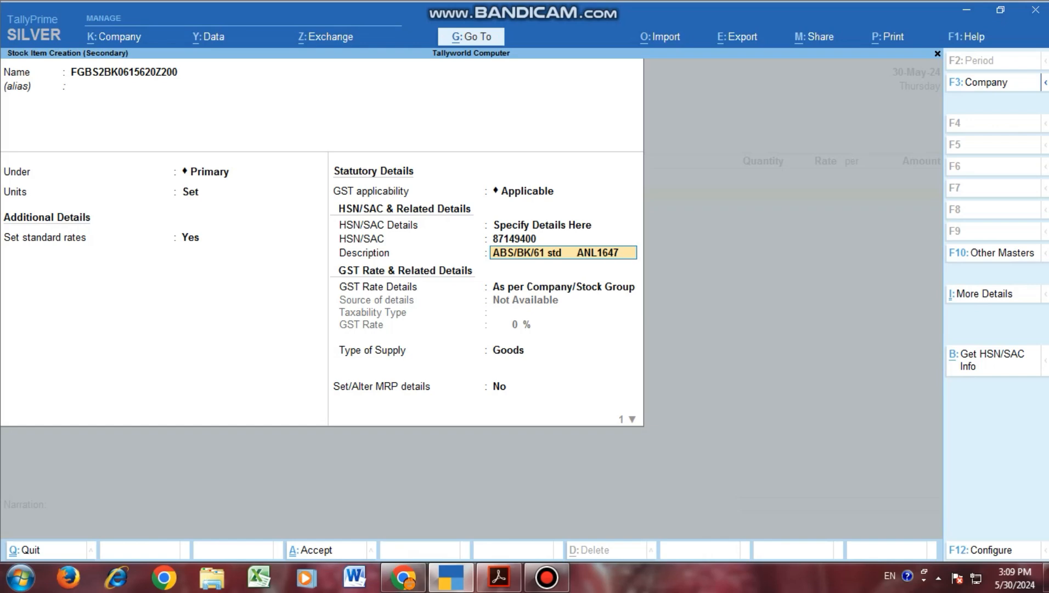
{"action": "key", "text": "BackSpace"}
{"action": "key", "text": "Delete"}
{"action": "key", "text": "Delete"}
{"action": "key", "text": "Delete"}
{"action": "key", "text": "Delete"}
{"action": "key", "text": "Delete"}
{"action": "key", "text": "Return"}
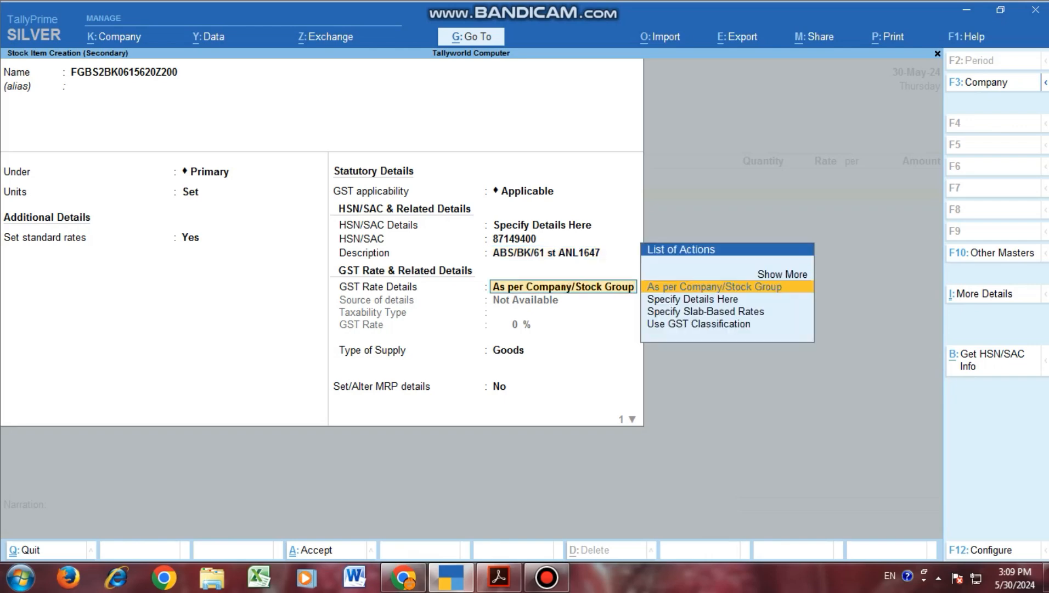
Step: Specify the item's GST rate details here as Taxable at 28%, checking the IGST rate in the Acrobat Reader invoice, with Goods as supply type
{"action": "key", "text": "Down"}
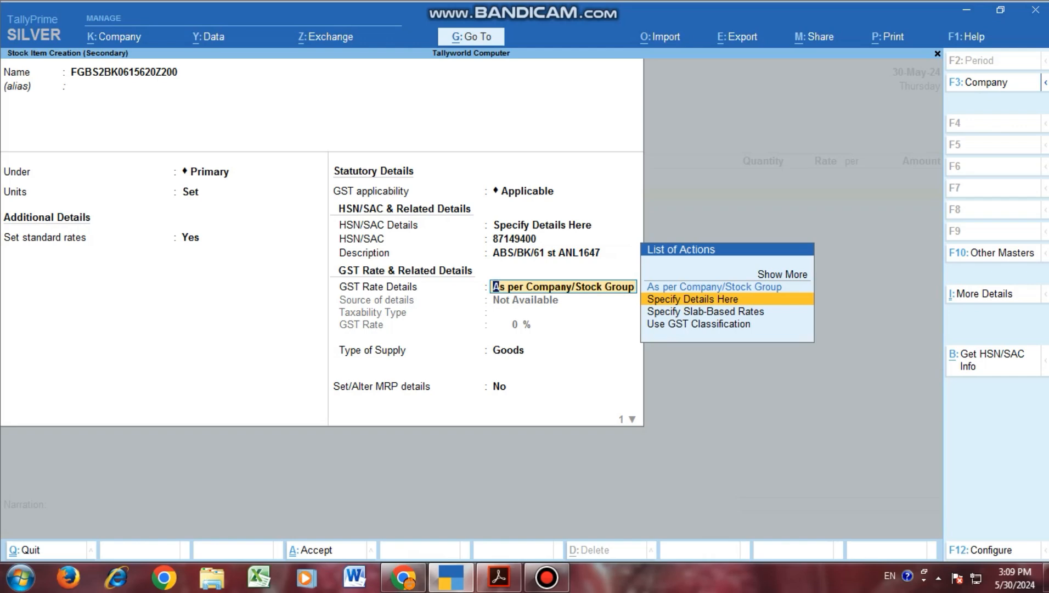
{"action": "key", "text": "Return"}
{"action": "key", "text": "Return"}
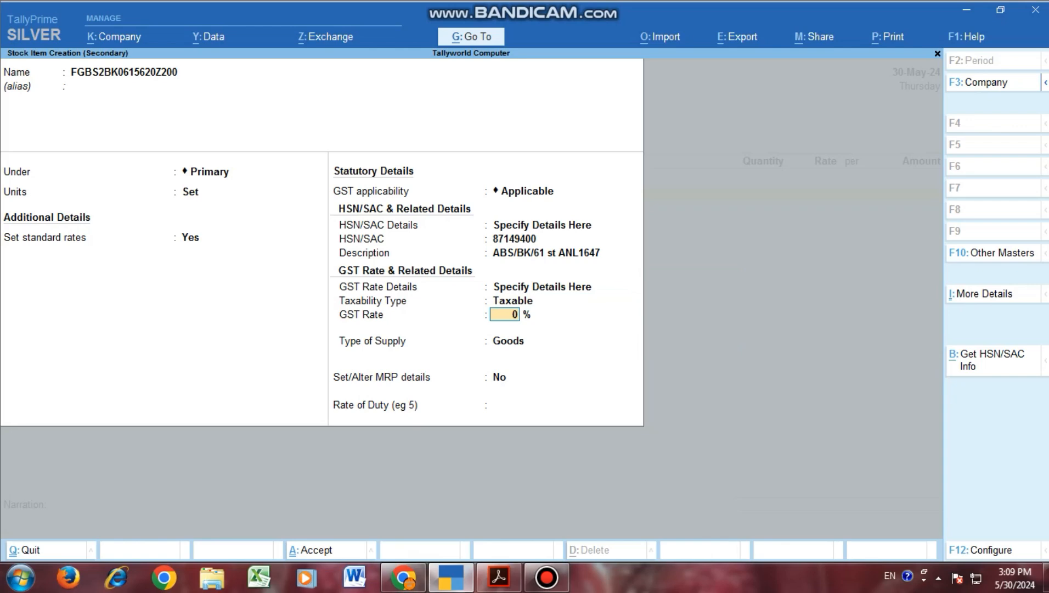
{"action": "left_click", "coordinate": [498, 576]}
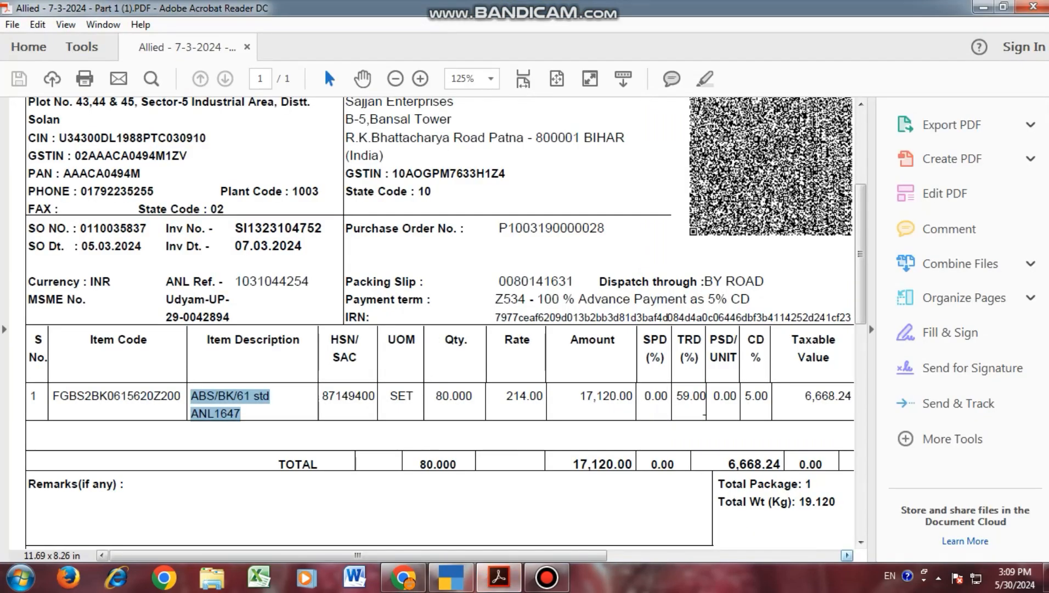
{"action": "left_click", "coordinate": [847, 555]}
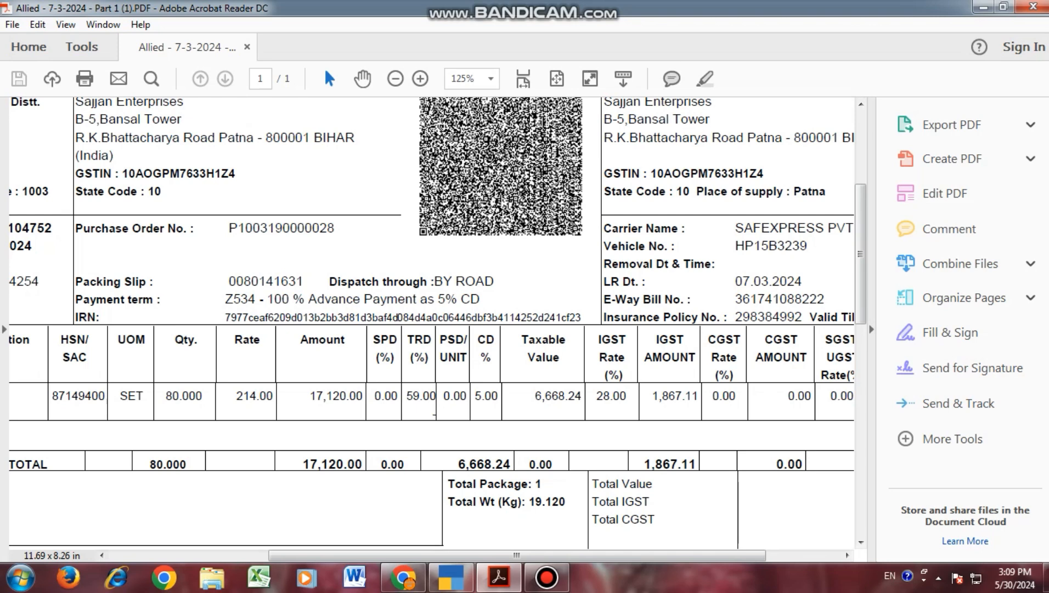
{"action": "left_click", "coordinate": [451, 577]}
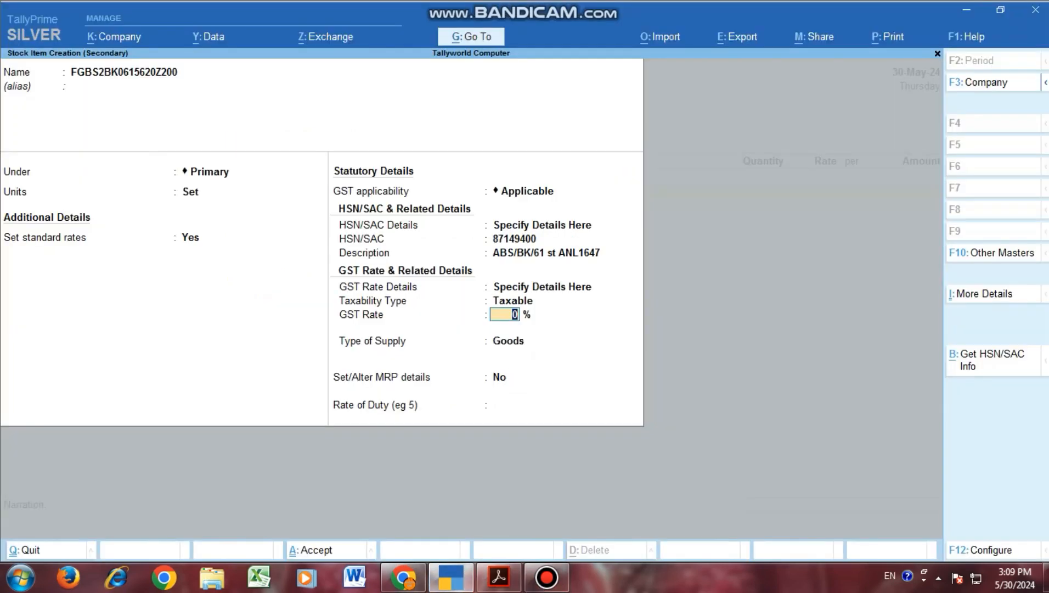
{"action": "type", "text": "28"}
{"action": "key", "text": "Return"}
{"action": "key", "text": "Return"}
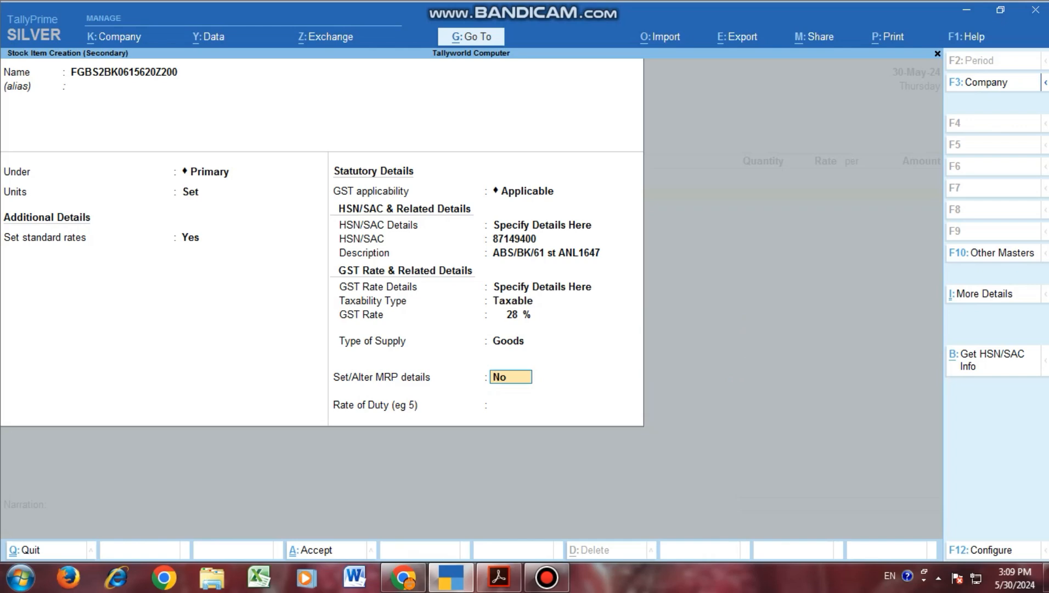
Step: Keep Set/Alter MRP details at No and save the new stock item
{"action": "key", "text": "Return"}
{"action": "key", "text": "Return"}
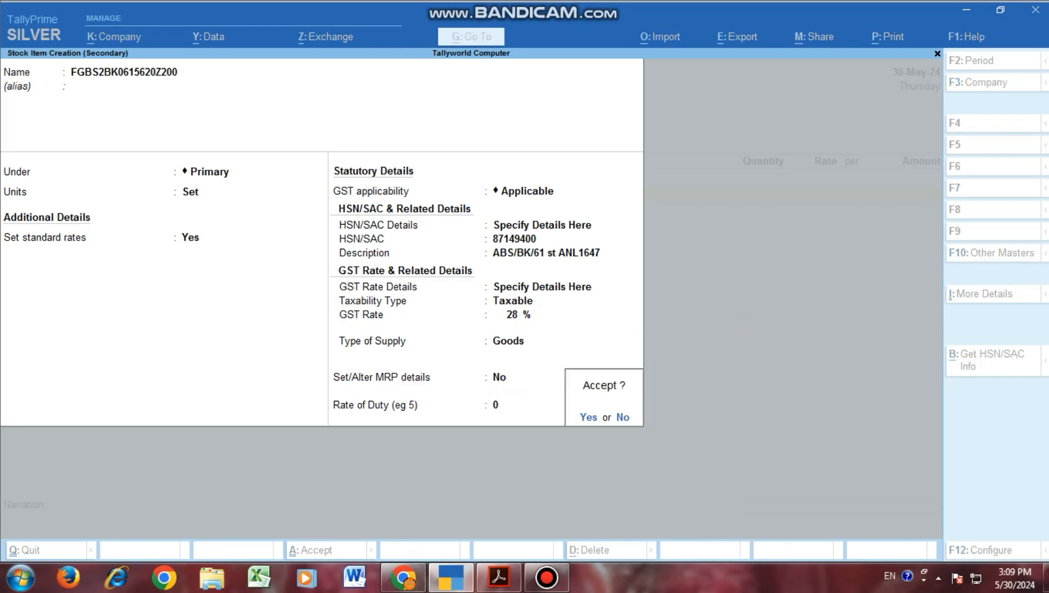
{"action": "key", "text": "Return"}
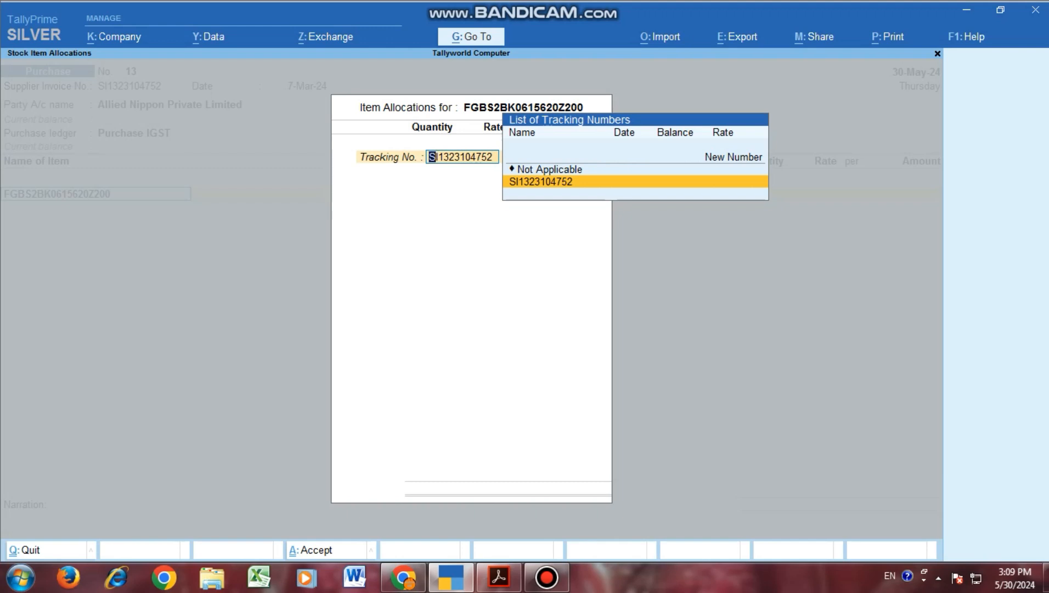
Step: Allocate the item to the supplier invoice's tracking number with the invoice quantity of 80 Set at 214.00 per Set, and end the allocation
{"action": "key", "text": "Return"}
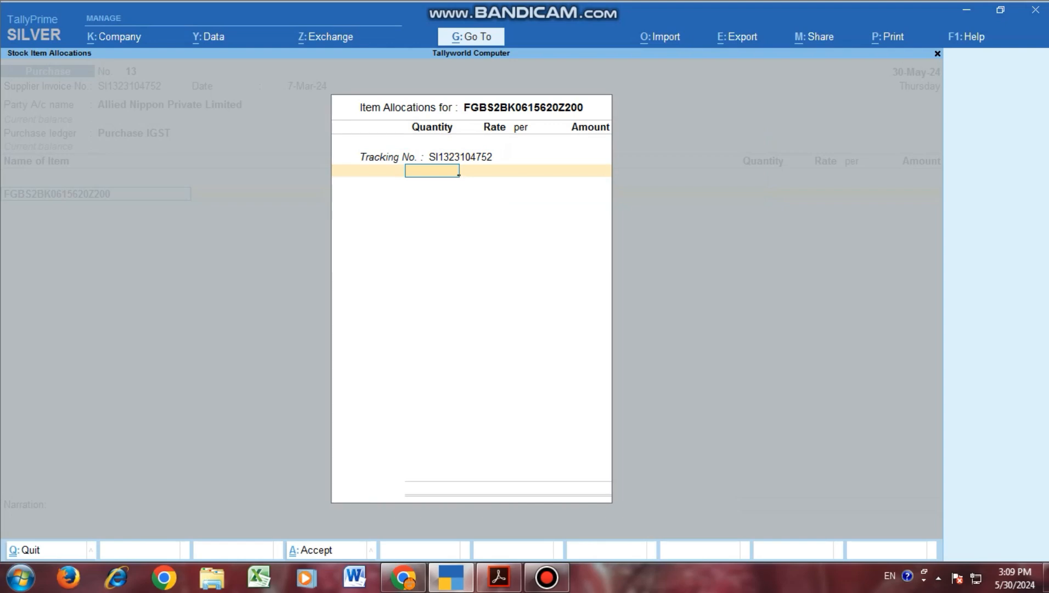
{"action": "left_click", "coordinate": [499, 577]}
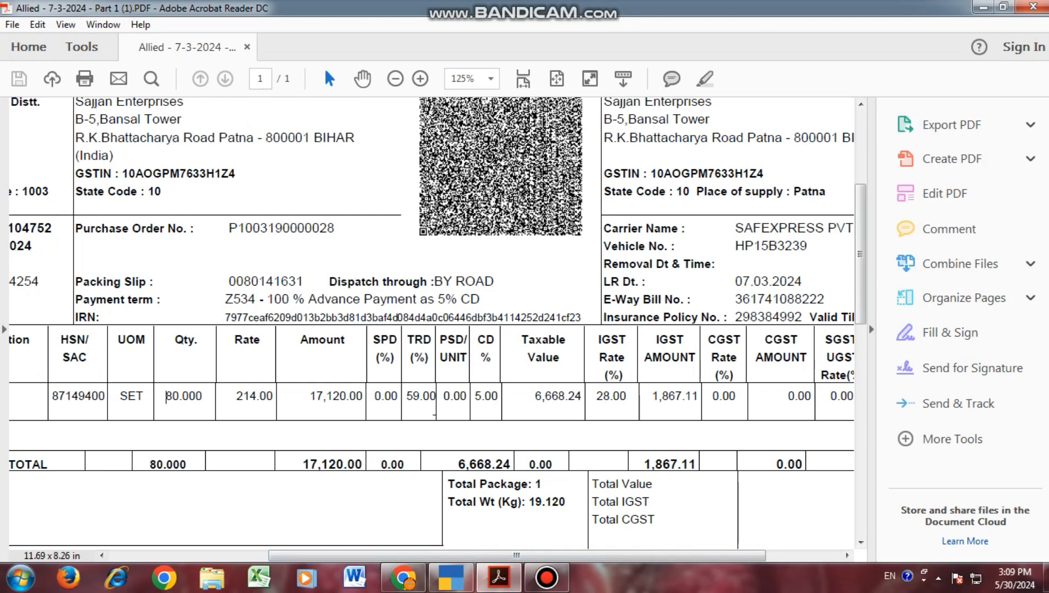
{"action": "key", "text": "alt+Tab"}
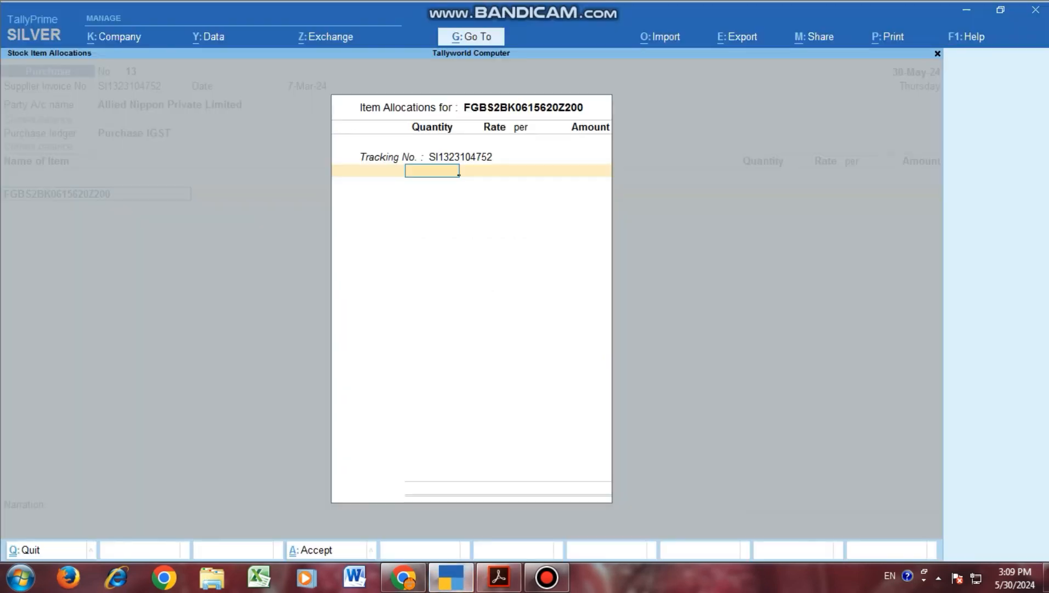
{"action": "type", "text": "80"}
{"action": "key", "text": "Return"}
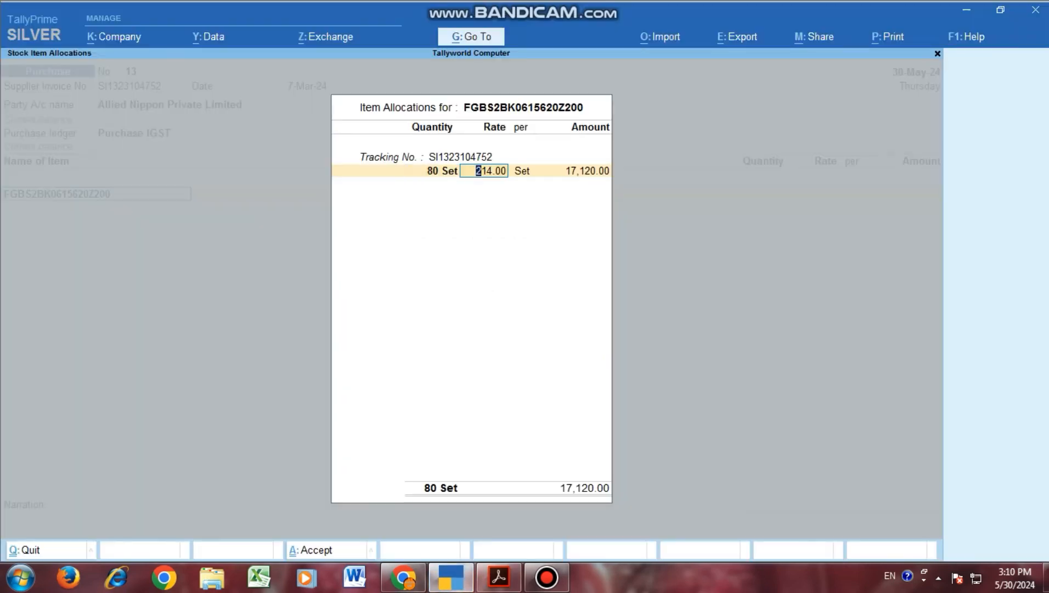
{"action": "key", "text": "Return"}
{"action": "key", "text": "Return"}
{"action": "key", "text": "Return"}
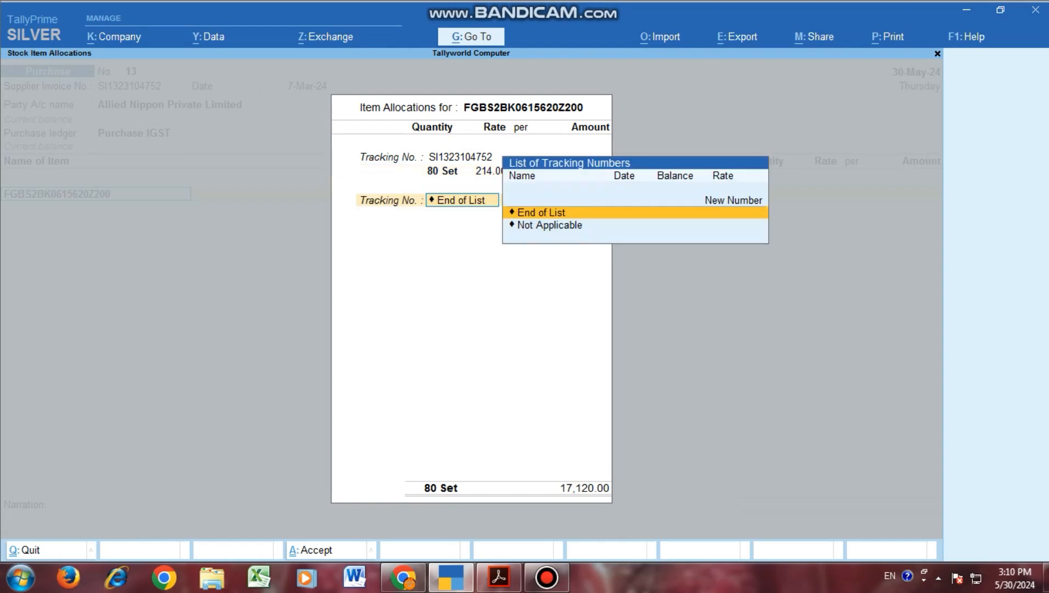
{"action": "key", "text": "Return"}
{"action": "key", "text": "Return"}
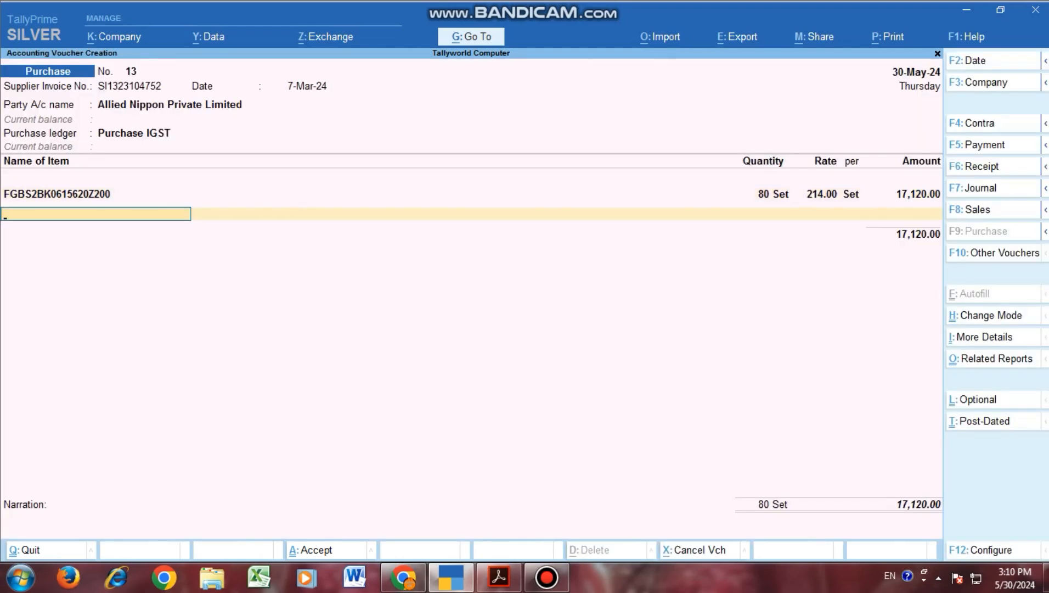
Step: End the item list and start a new ledger named IGST under the Duties & Taxes group from the voucher
{"action": "key", "text": "Return"}
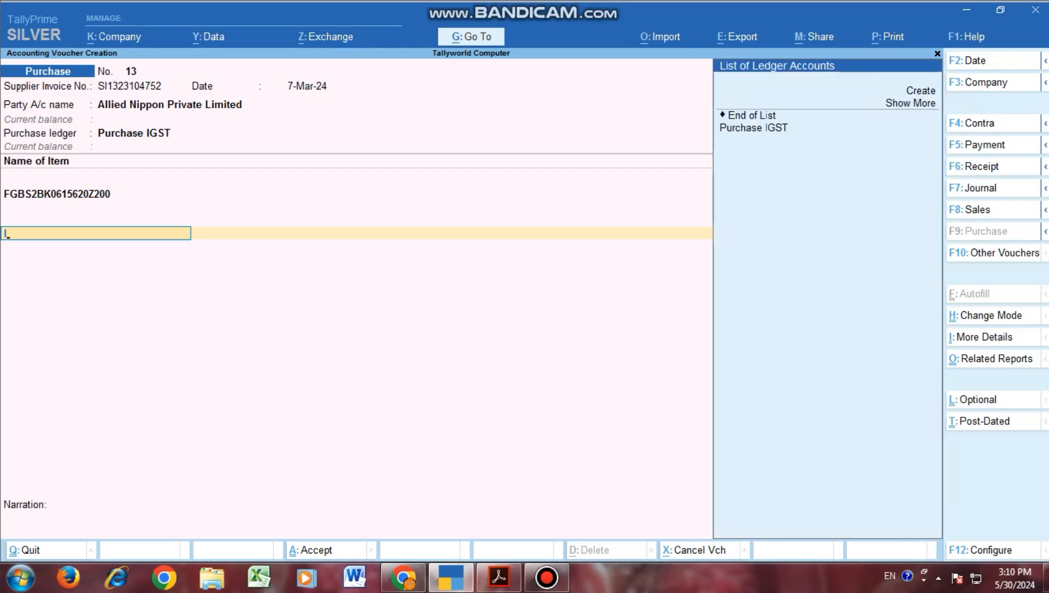
{"action": "key", "text": "alt+c"}
{"action": "type", "text": "Igst"}
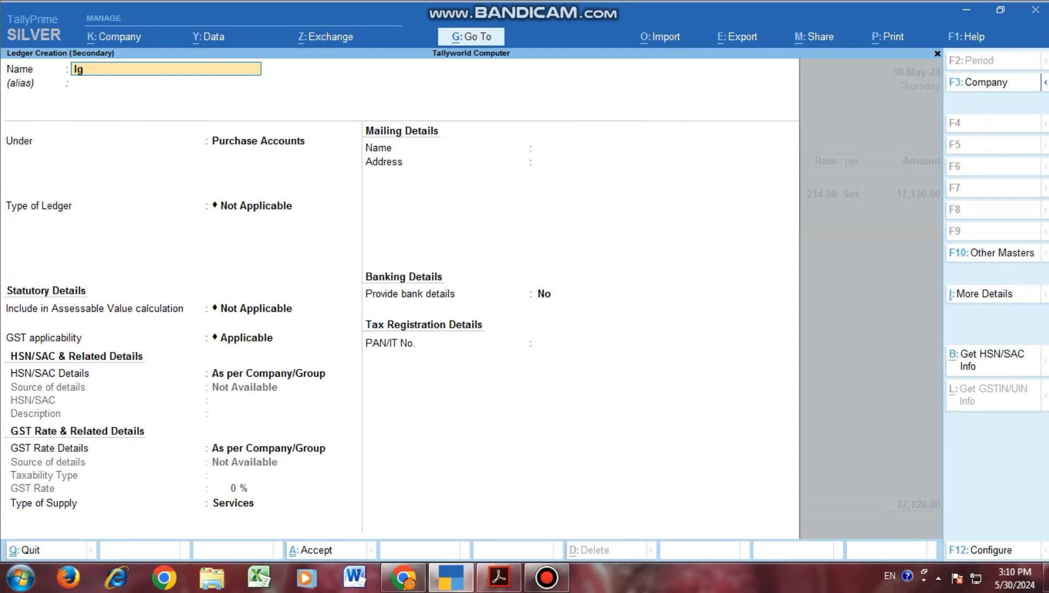
{"action": "key", "text": "BackSpace"}
{"action": "key", "text": "BackSpace"}
{"action": "key", "text": "BackSpace"}
{"action": "type", "text": "GST"}
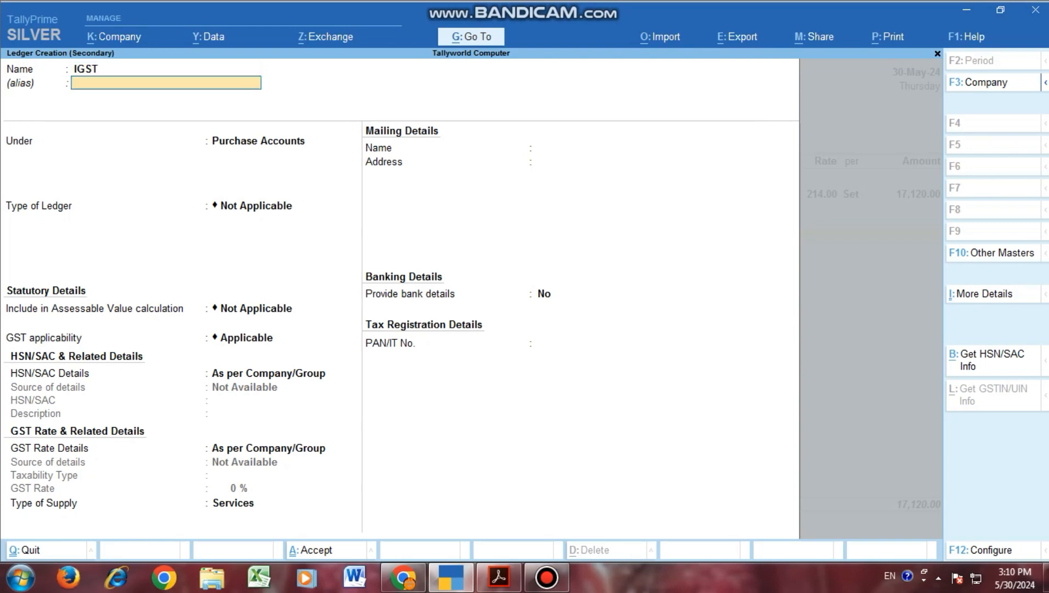
{"action": "key", "text": "Return"}
{"action": "type", "text": "Du"}
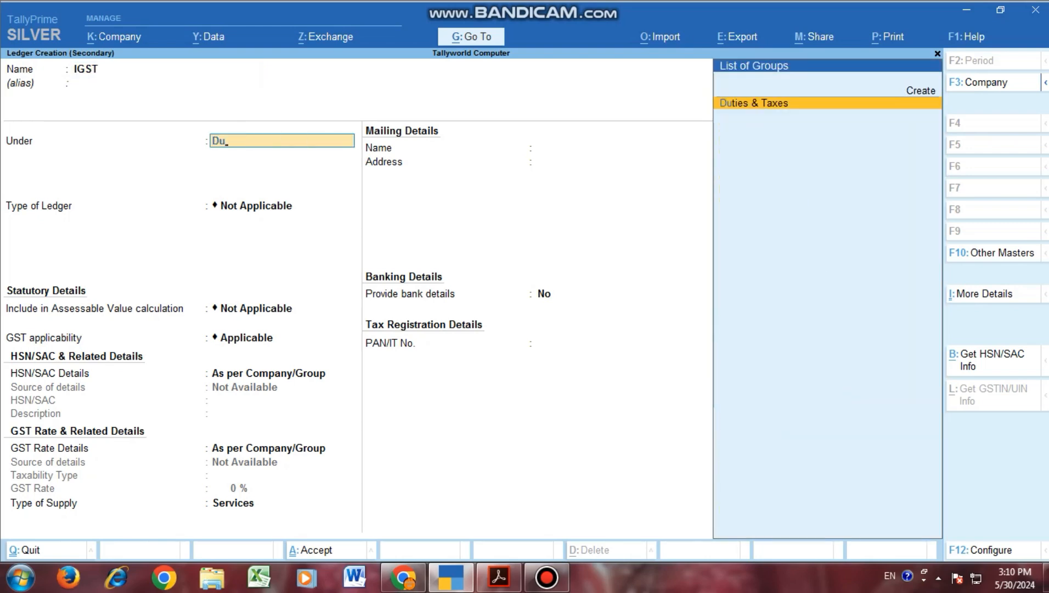
{"action": "key", "text": "Return"}
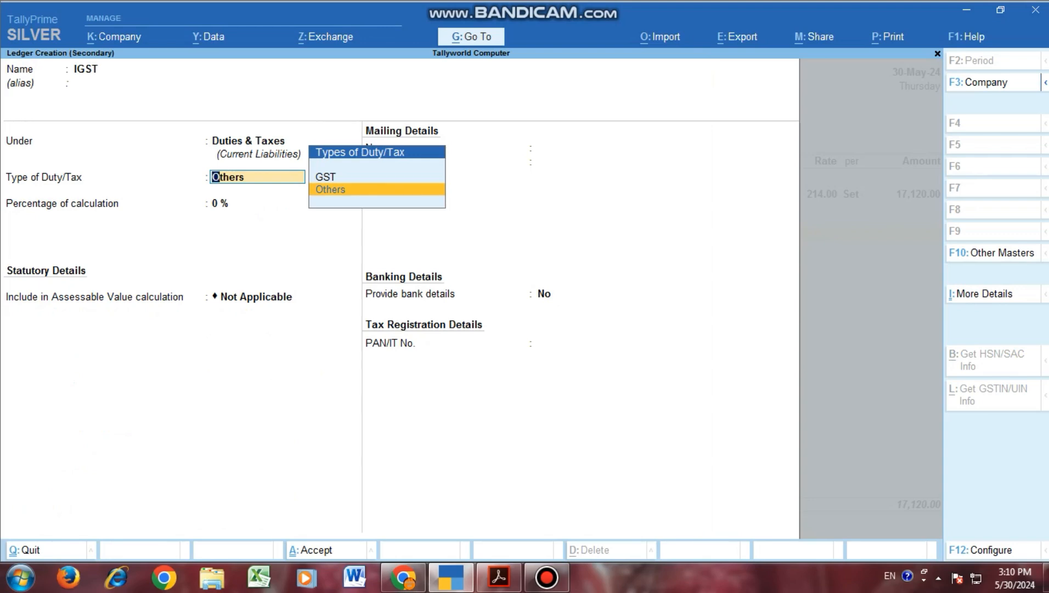
Step: Set the ledger's duty type to GST, tax type to IGST and rounding method to Not Applicable, and save it into the voucher
{"action": "key", "text": "Up"}
{"action": "key", "text": "Return"}
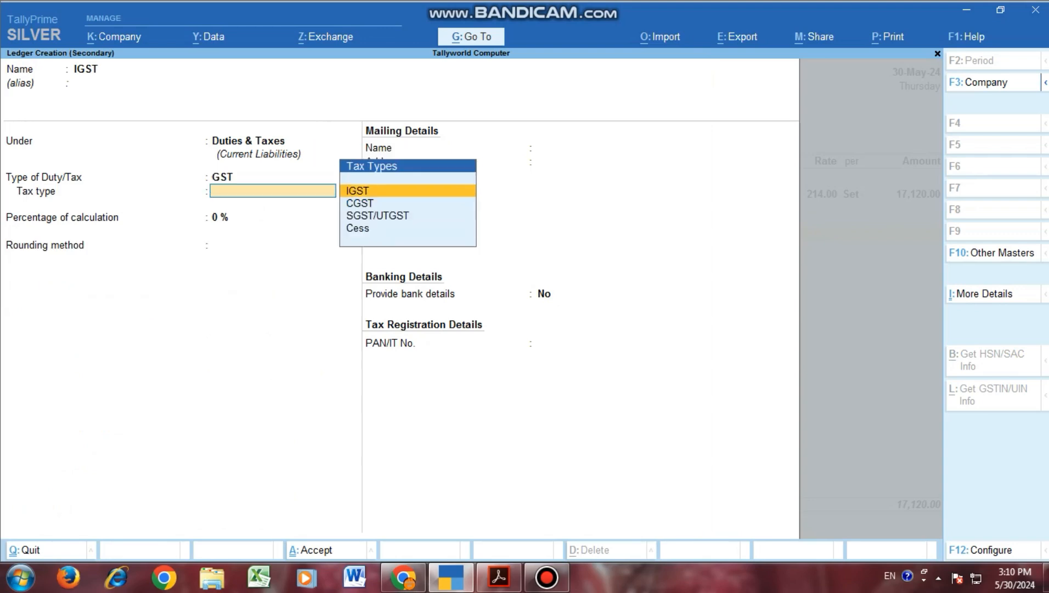
{"action": "key", "text": "Return"}
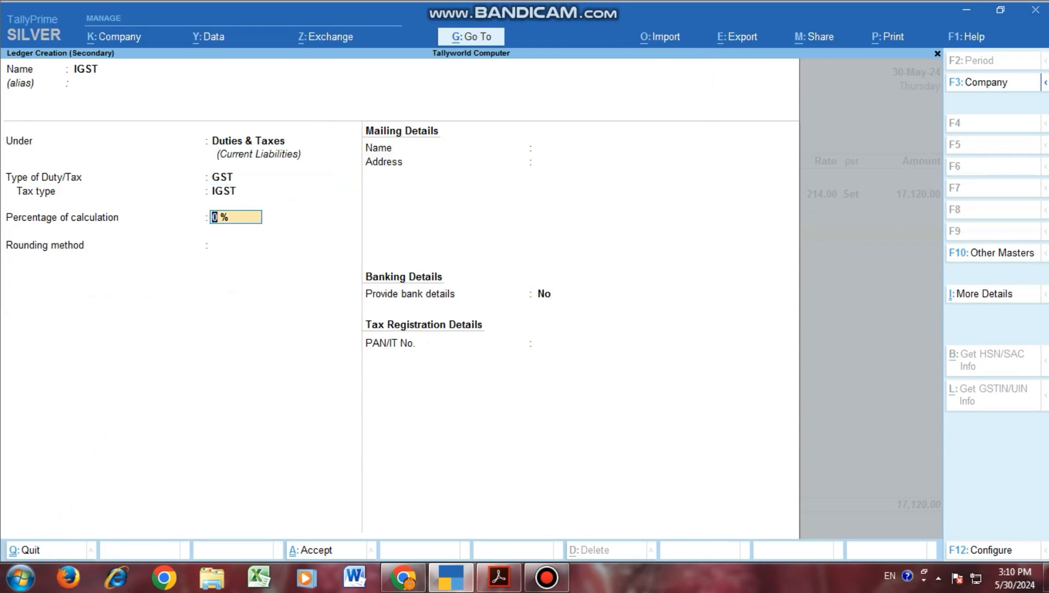
{"action": "key", "text": "Return"}
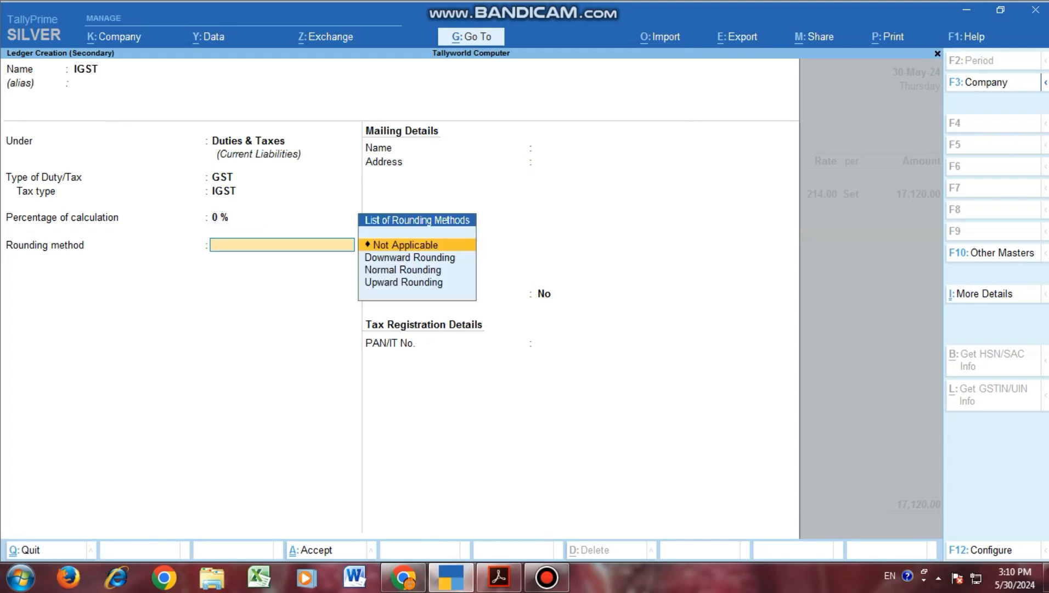
{"action": "key", "text": "Return"}
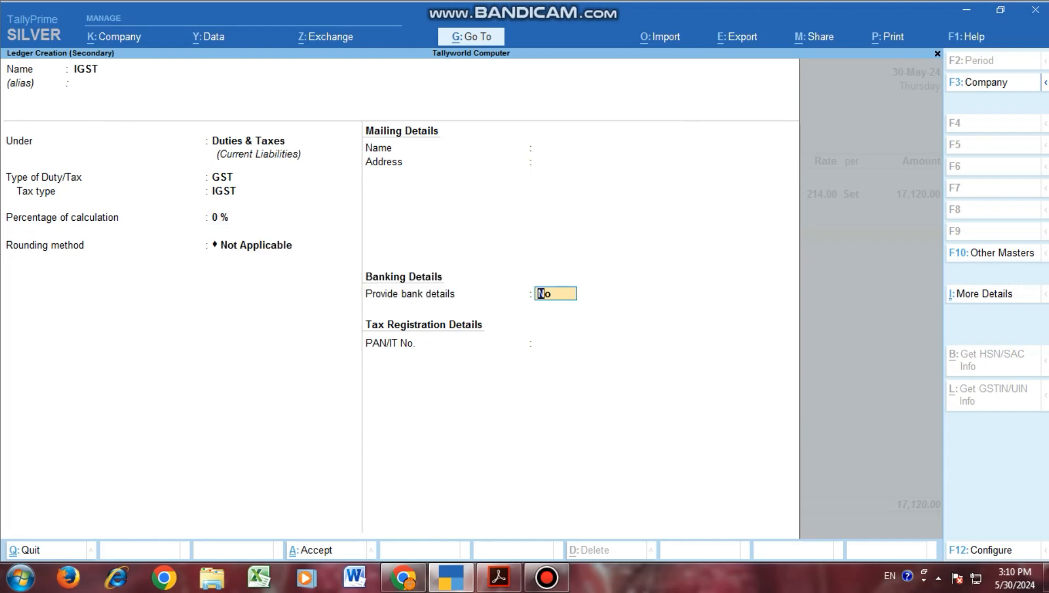
{"action": "key", "text": "ctrl+a"}
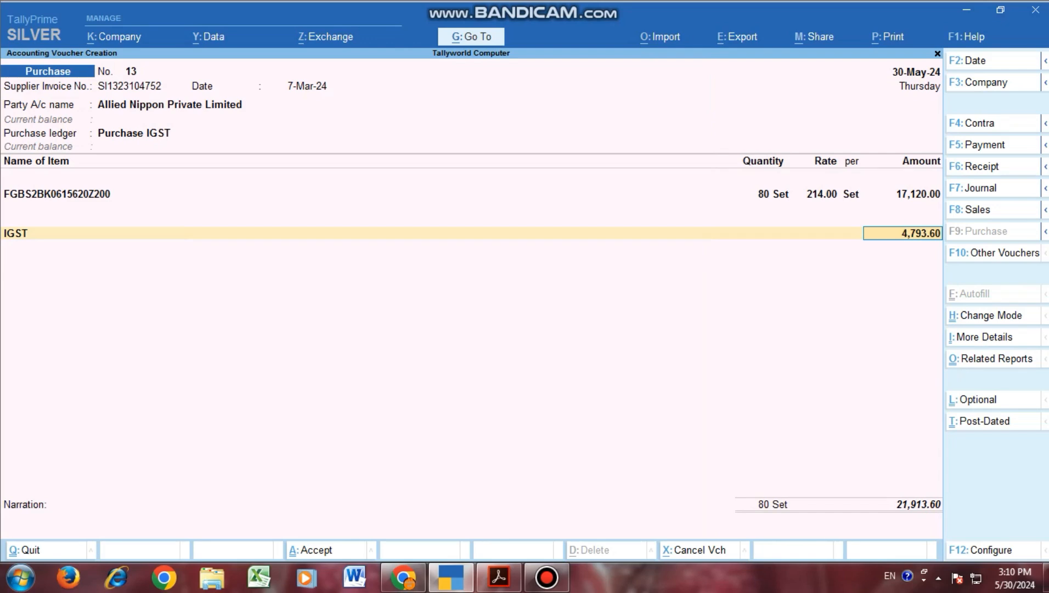
Step: Accept the IGST amount in the voucher, and compare the voucher total with the tax totals and Grand Total in the PDF invoice
{"action": "key", "text": "Return"}
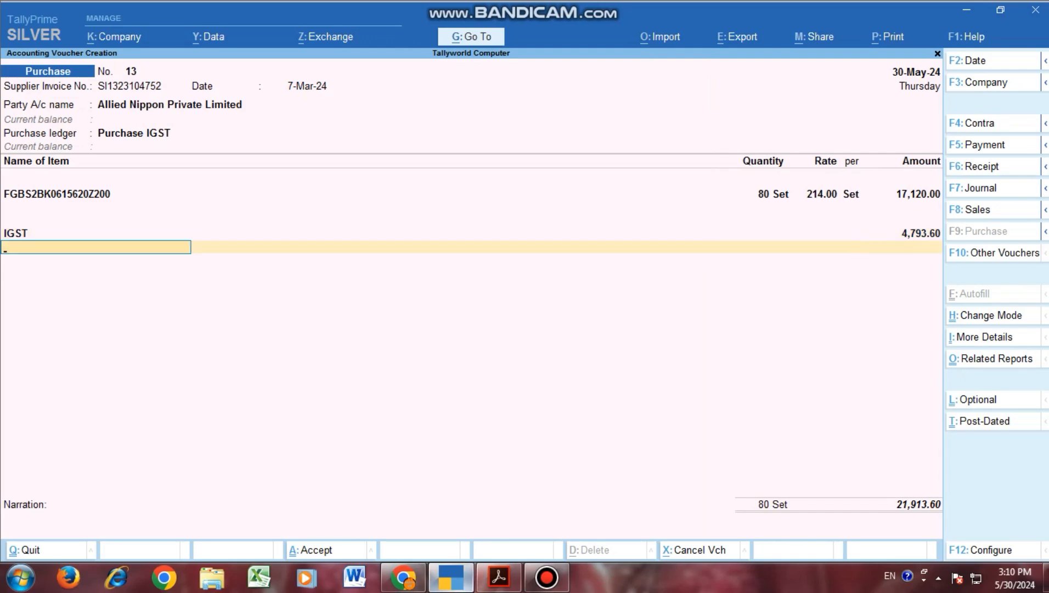
{"action": "left_click", "coordinate": [499, 576]}
{"action": "scroll", "coordinate": [432, 324], "scroll_direction": "down", "scroll_amount": 4}
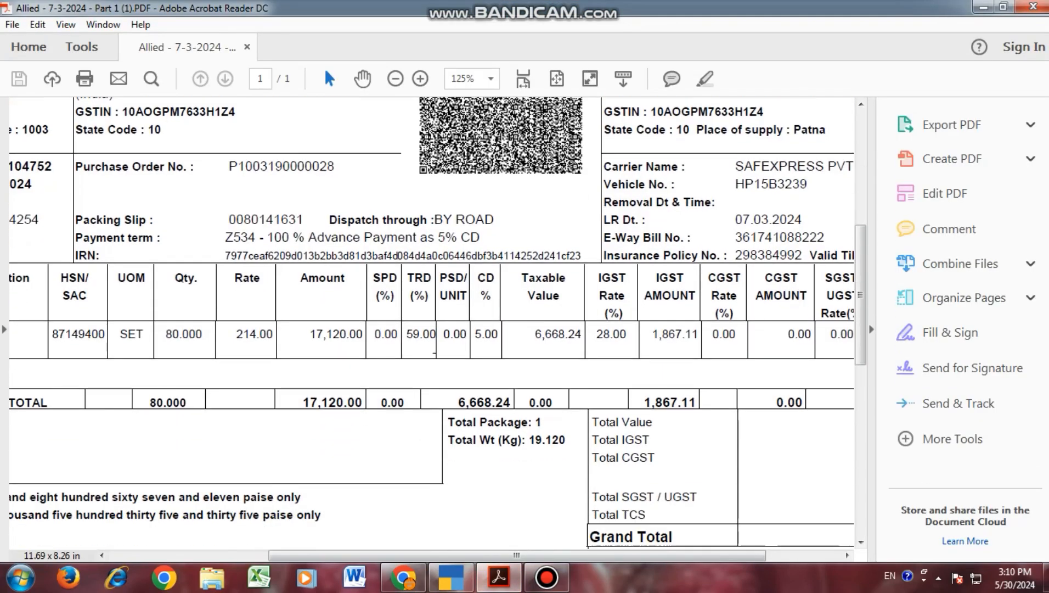
{"action": "left_click_drag", "start_coordinate": [675, 476], "coordinate": [449, 384]}
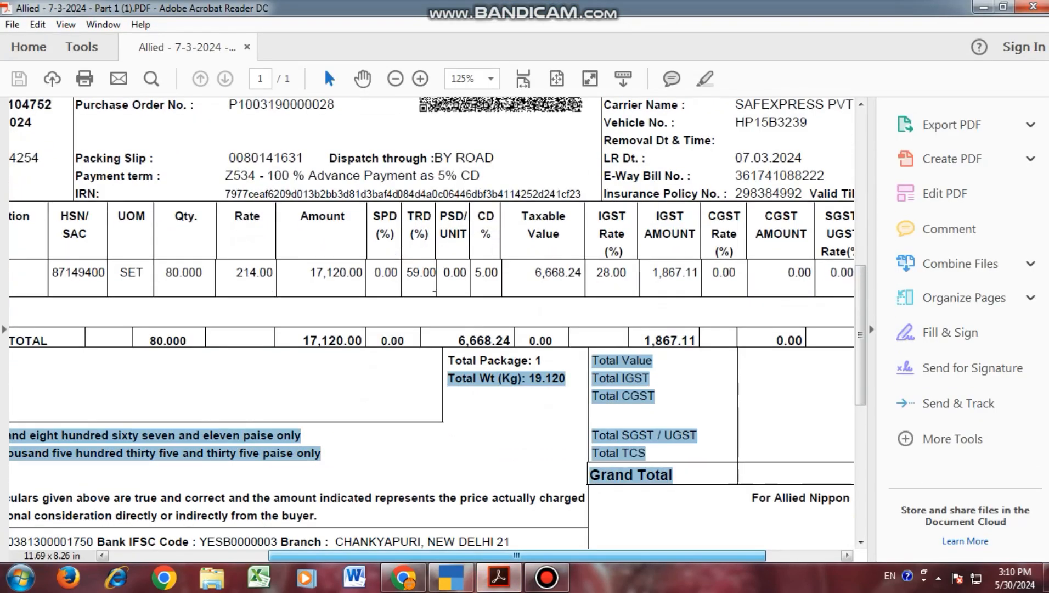
{"action": "left_click_drag", "start_coordinate": [647, 555], "coordinate": [715, 555]}
{"action": "left_click", "coordinate": [748, 499]}
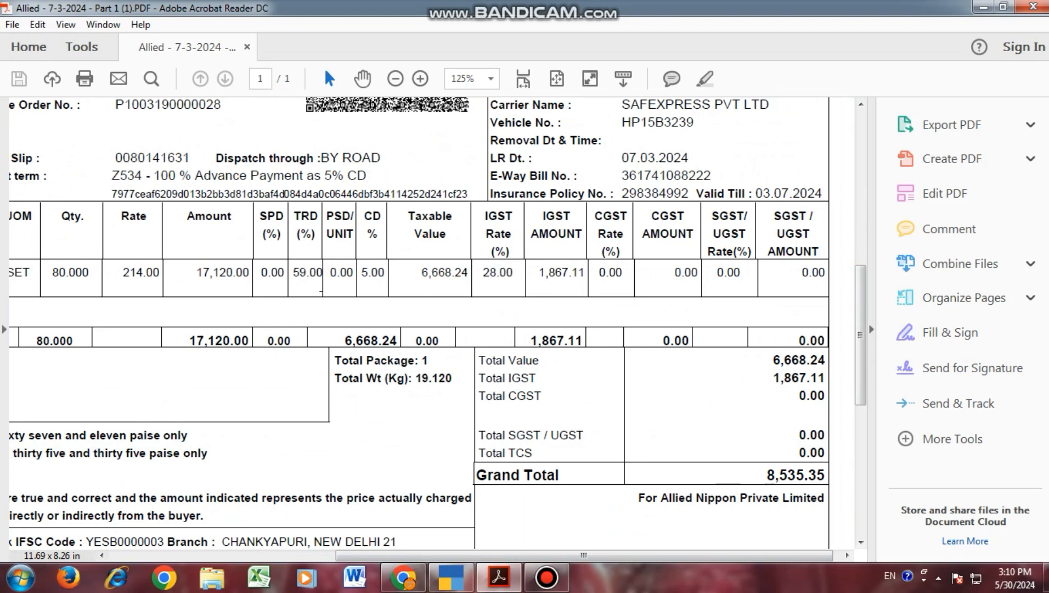
{"action": "scroll", "coordinate": [418, 324], "scroll_direction": "down", "scroll_amount": 5}
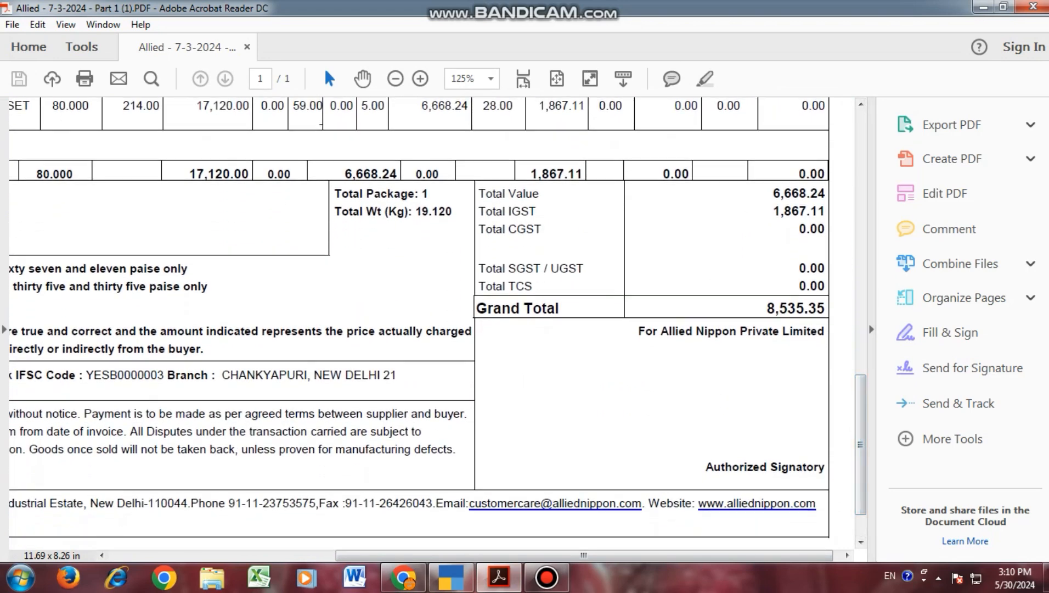
{"action": "key", "text": "alt+Tab"}
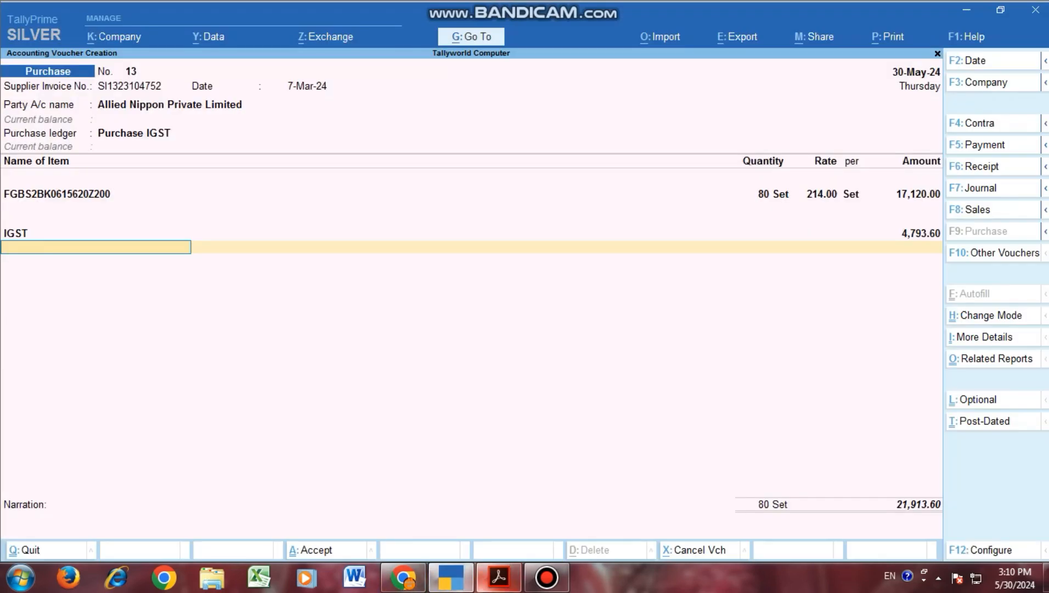
Step: Return to the PDF invoice in Adobe Acrobat Reader and check the item line's discount percentages and taxable value
{"action": "key", "text": "alt+Tab"}
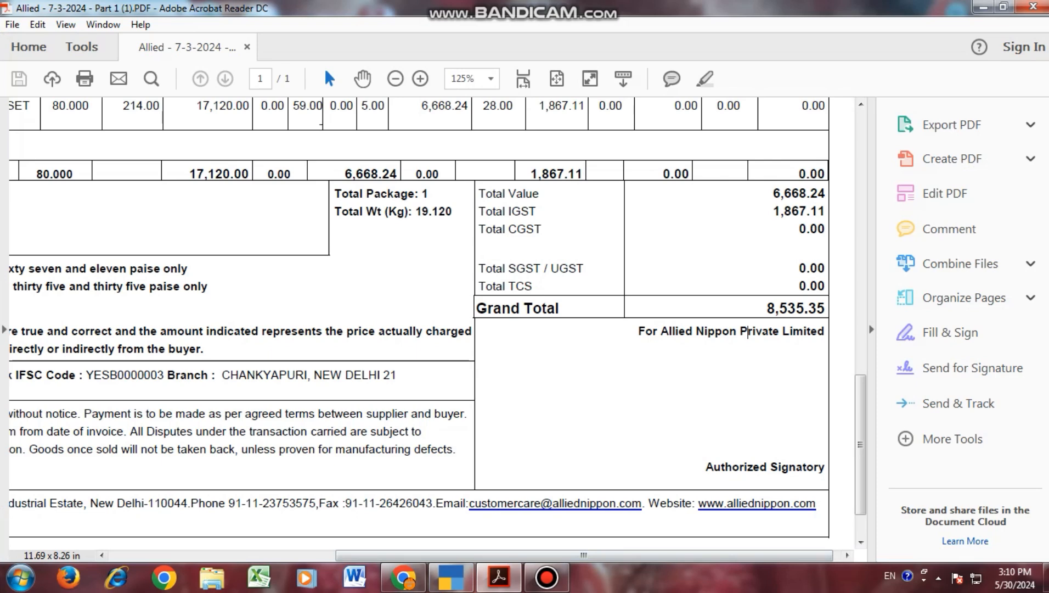
{"action": "scroll", "coordinate": [417, 329], "scroll_direction": "up", "scroll_amount": 1}
{"action": "scroll", "coordinate": [417, 330], "scroll_direction": "up", "scroll_amount": 6}
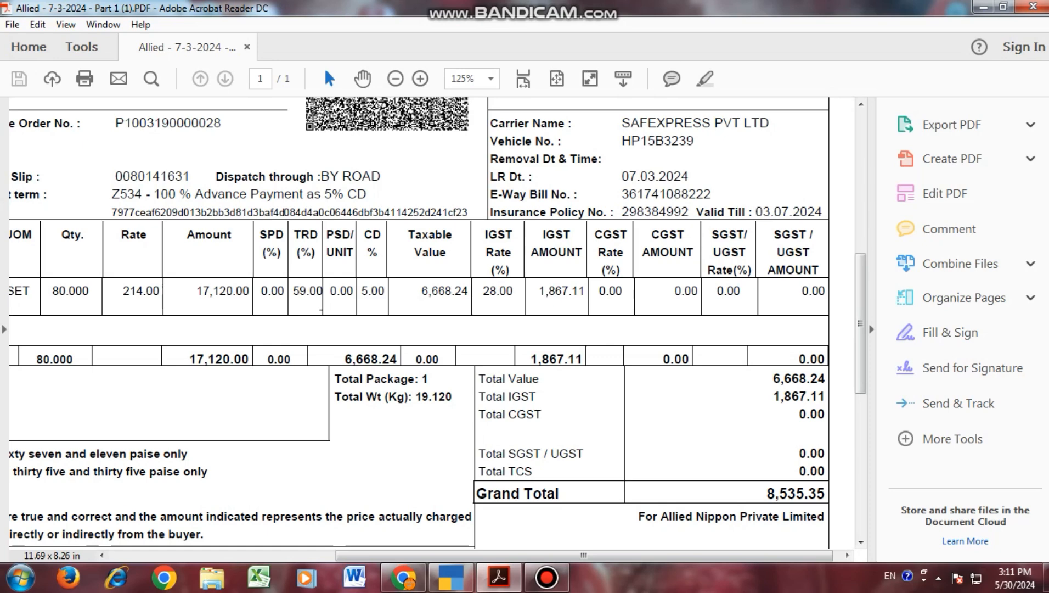
{"action": "double_click", "coordinate": [422, 291]}
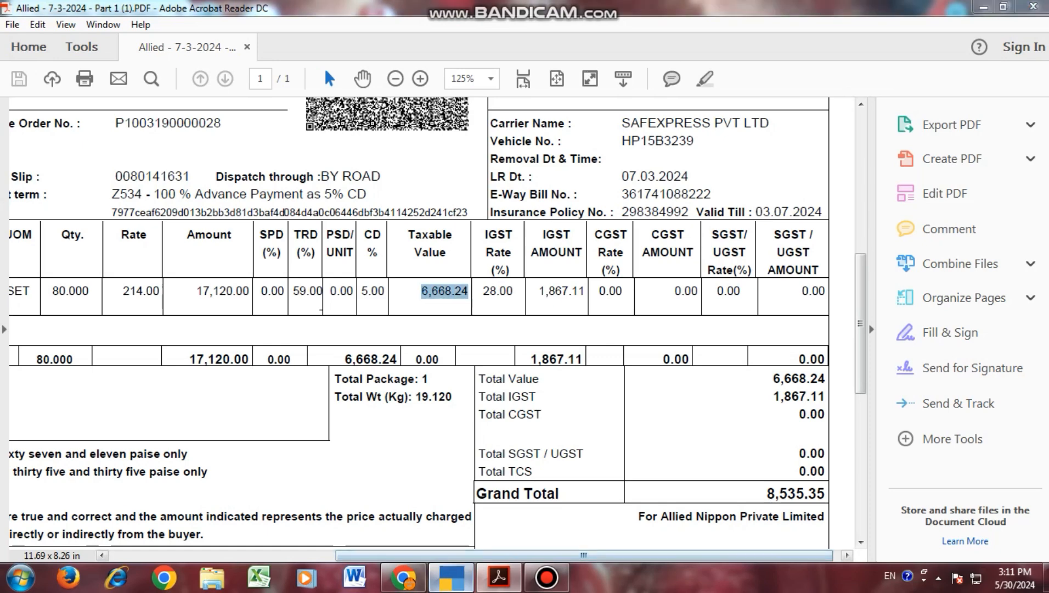
Step: Switch to TallyPrime and reopen the stock item's allocation in the purchase voucher, keeping the quantity at 80 Set and the rate at 214.00
{"action": "left_click", "coordinate": [451, 578]}
{"action": "left_click", "coordinate": [903, 194]}
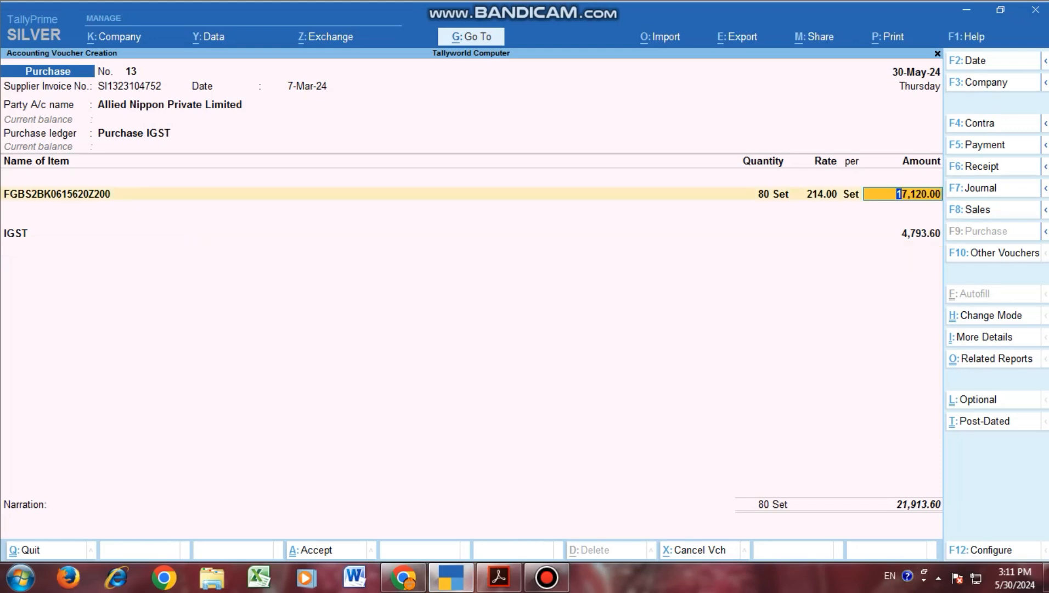
{"action": "key", "text": "BackSpace"}
{"action": "key", "text": "Return"}
{"action": "key", "text": "Return"}
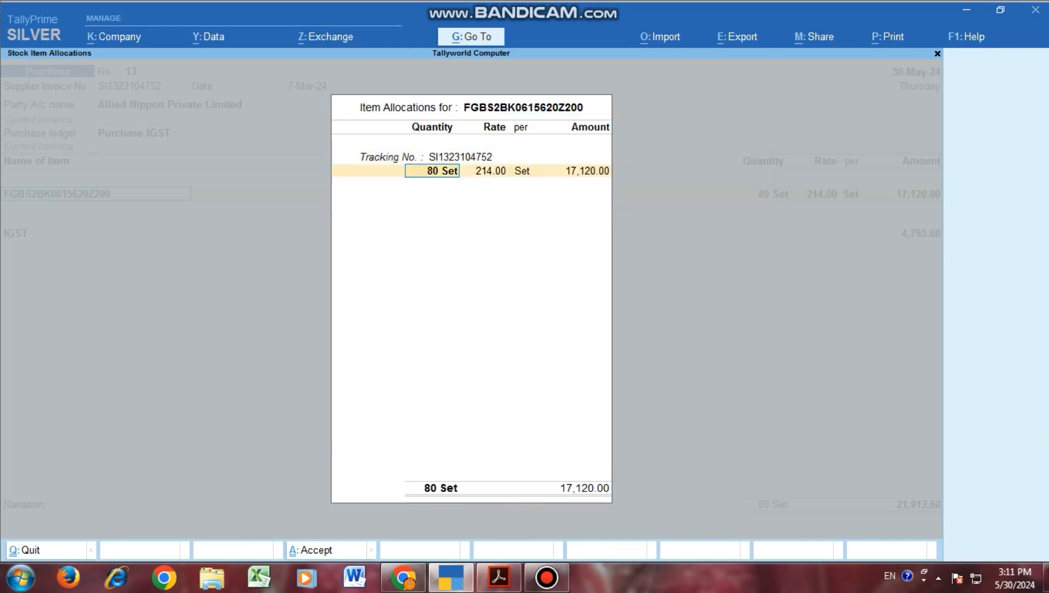
{"action": "key", "text": "Return"}
{"action": "key", "text": "Return"}
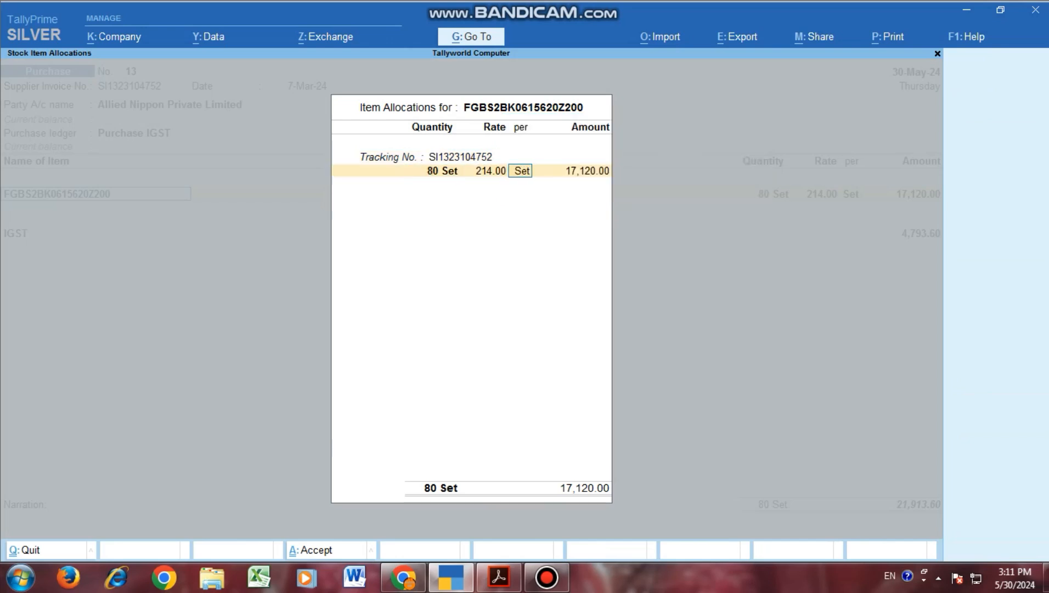